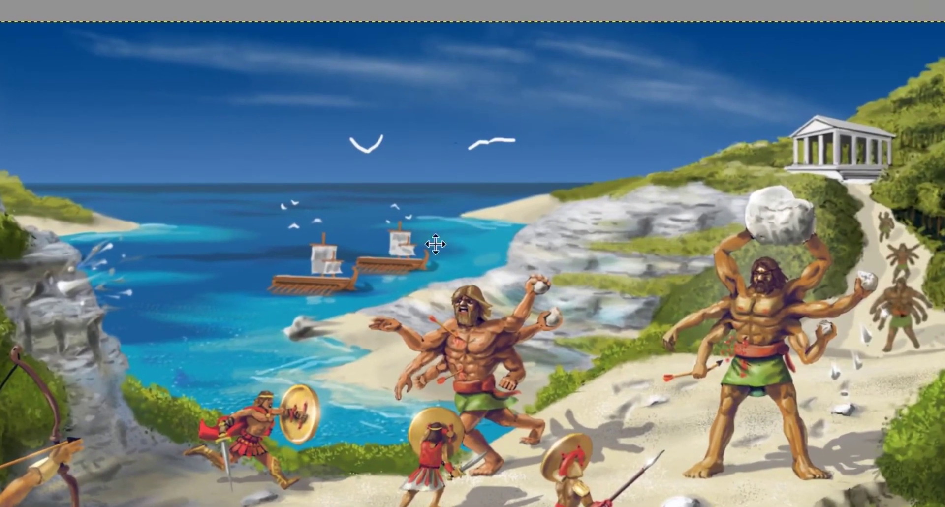
- Sketch light green composition lines crossing the sky, sea and left giant, and undo them
drag(436, 244, 437, 284)
mouse_move(191, 88)
mouse_down()
mouse_move(560, 506)
mouse_move(484, 155)
mouse_move(176, 417)
mouse_up()
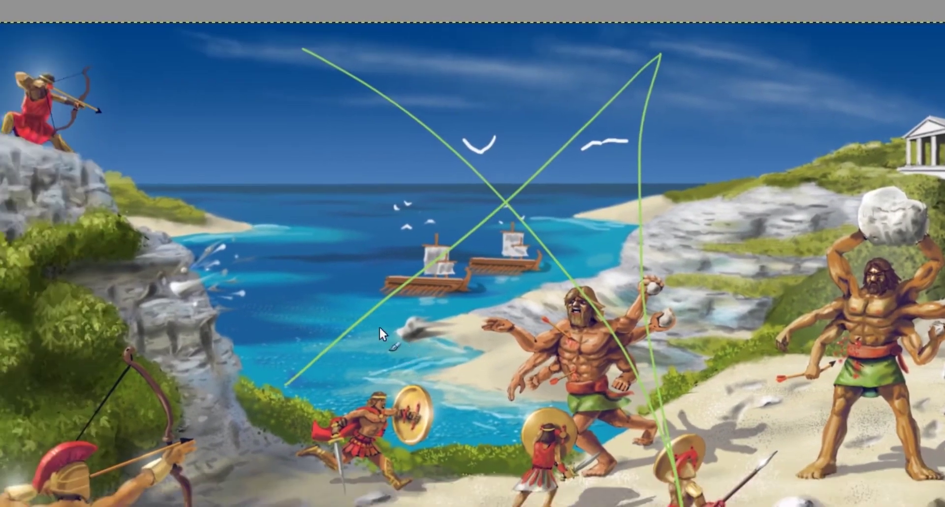
scroll(378, 325, down, 2)
scroll(400, 258, up, 8)
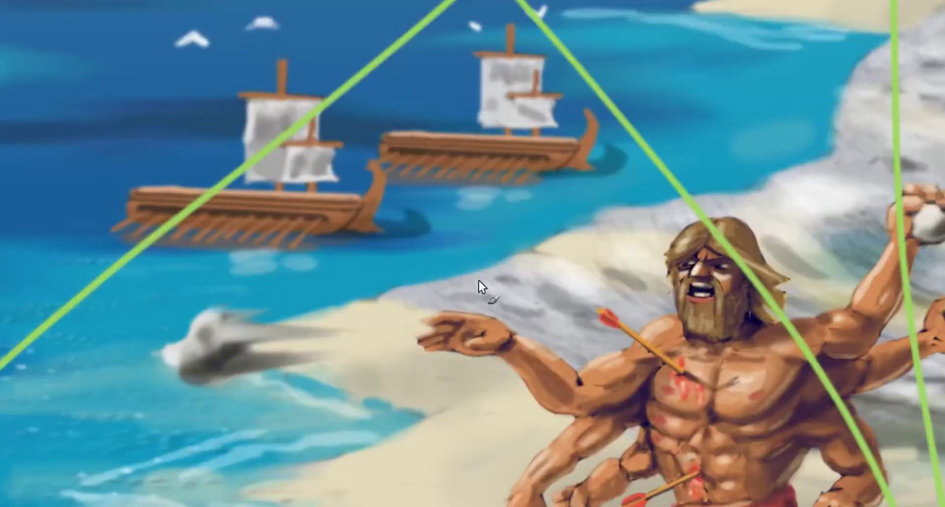
mouse_move(492, 175)
mouse_down()
mouse_move(472, 228)
mouse_move(367, 386)
mouse_up()
drag(384, 231, 472, 340)
scroll(429, 388, down, 8)
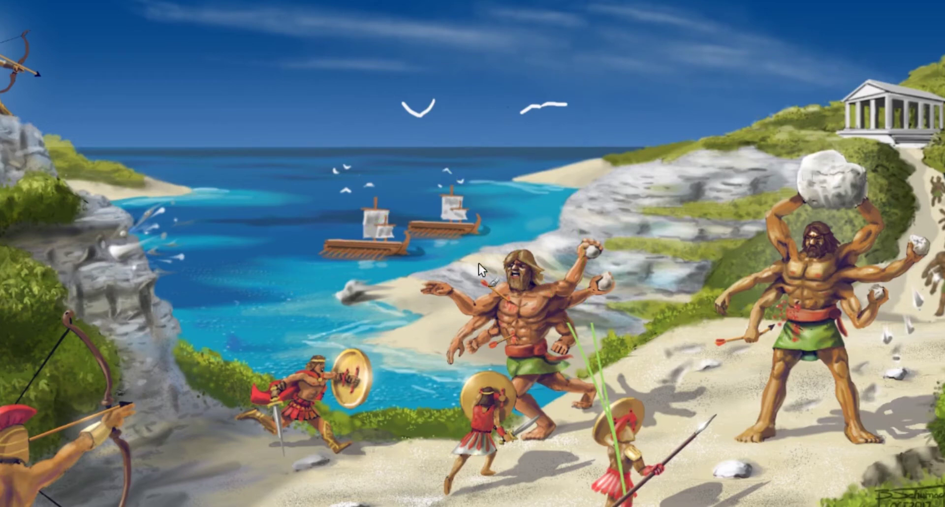
mouse_move(410, 320)
mouse_down()
mouse_move(308, 332)
mouse_move(403, 340)
mouse_move(411, 306)
mouse_up()
- Examine the whole painting and the cliff with the two archers at different magnifications
scroll(414, 287, up, 3)
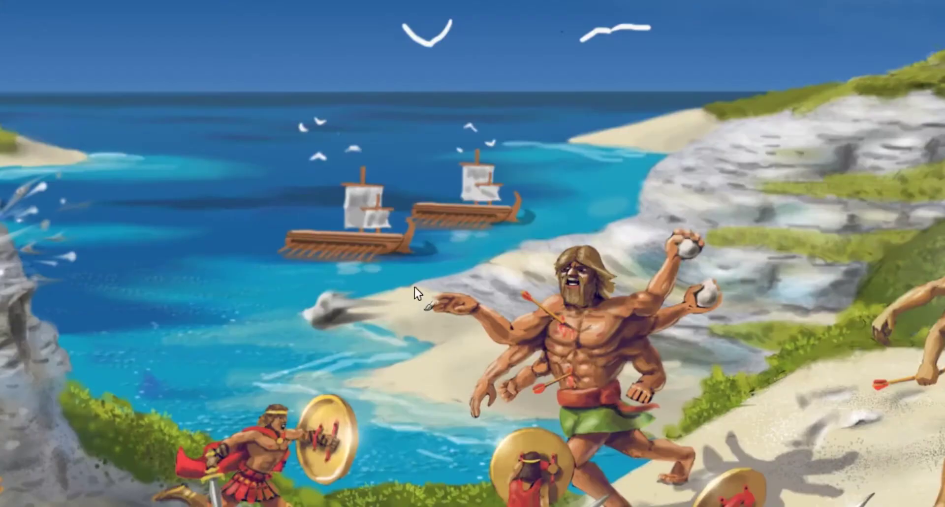
scroll(450, 263, down, 5)
scroll(432, 319, up, 5)
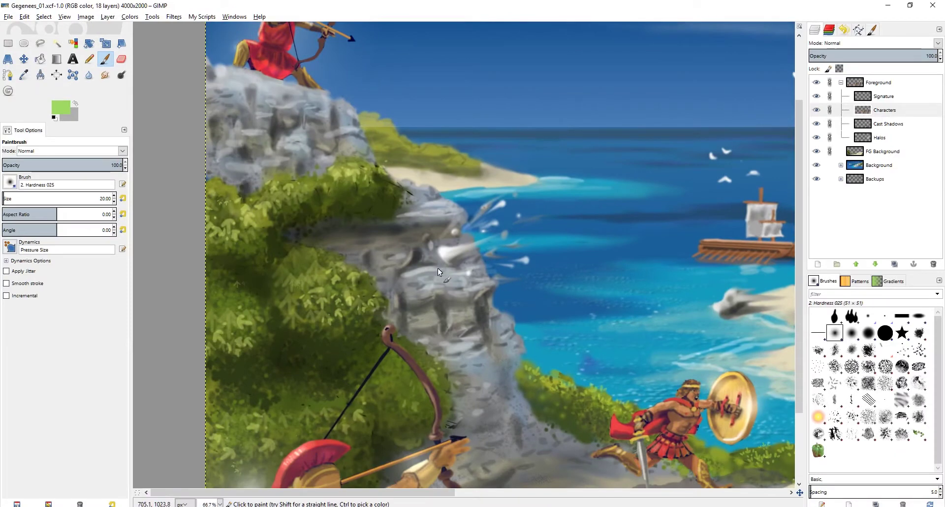
scroll(452, 286, right, 5)
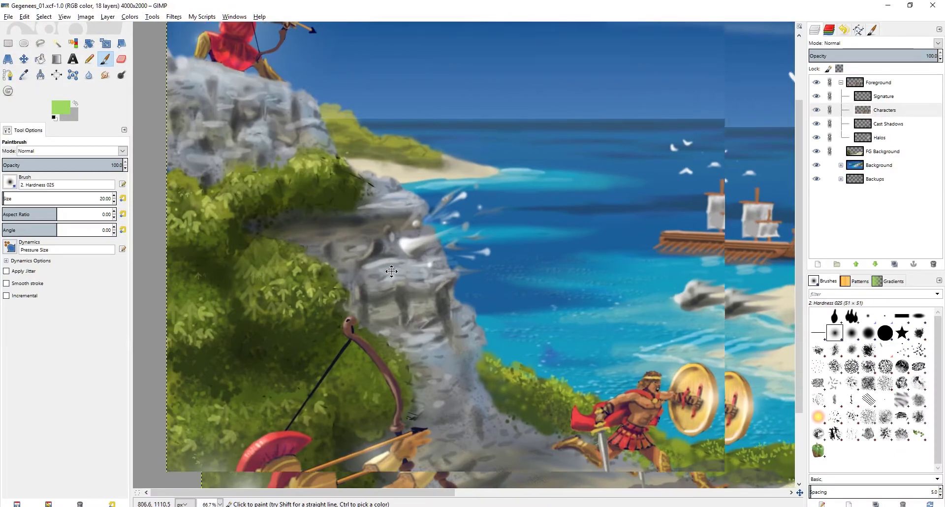
scroll(458, 306, down, 1)
scroll(458, 320, down, 3)
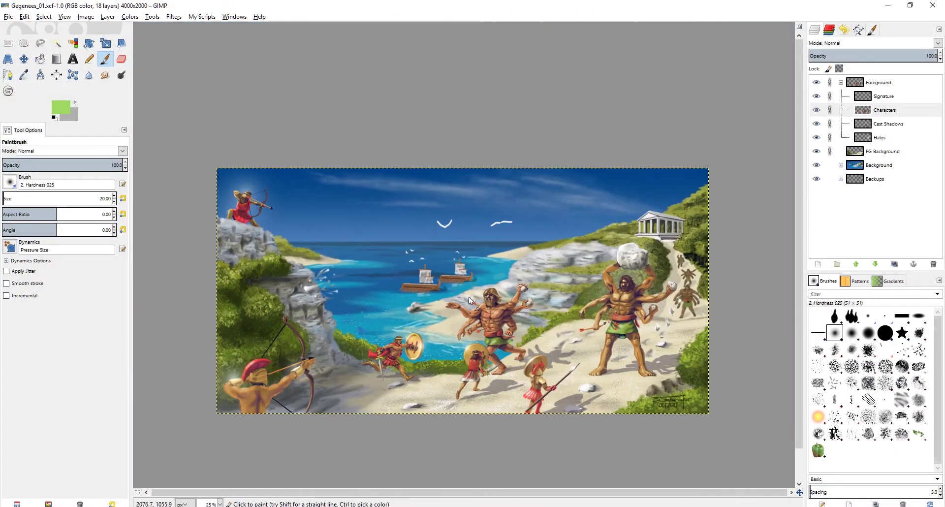
drag(466, 300, 474, 301)
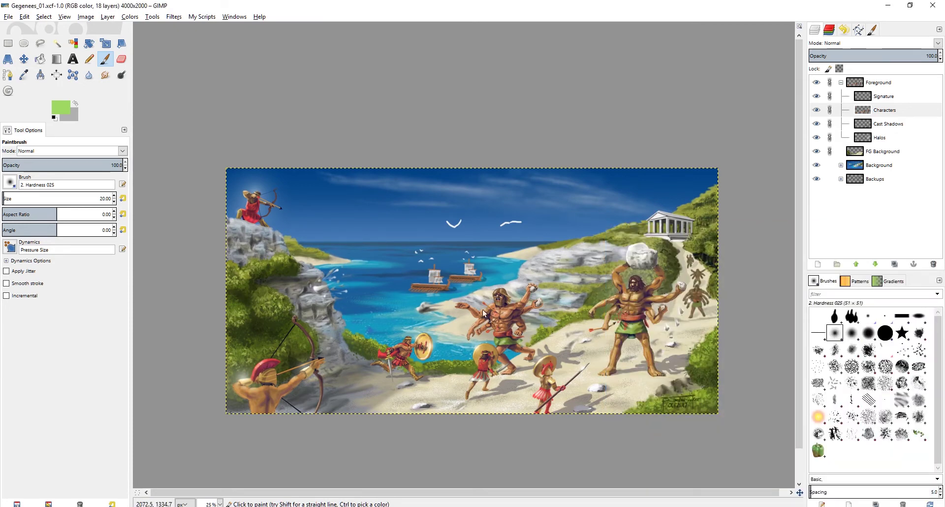
scroll(442, 283, up, 1)
scroll(412, 290, up, 2)
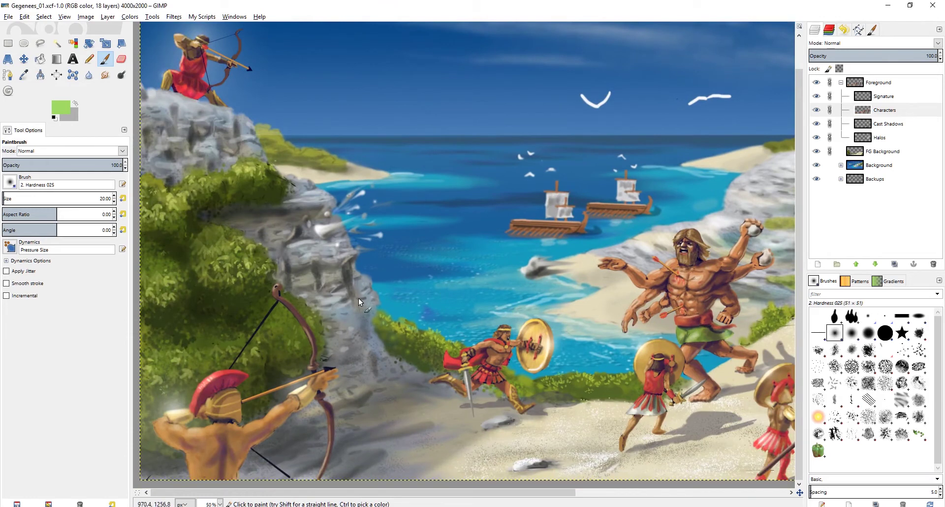
mouse_move(359, 301)
mouse_down()
mouse_move(369, 258)
mouse_move(384, 251)
mouse_move(401, 314)
mouse_up()
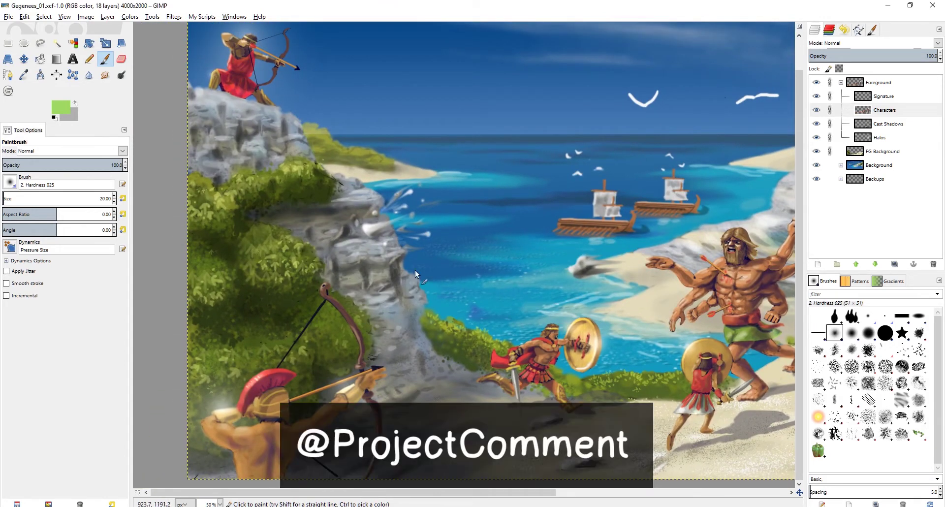
mouse_move(351, 324)
mouse_down()
mouse_move(393, 263)
mouse_move(415, 266)
mouse_move(368, 273)
mouse_move(367, 330)
mouse_up()
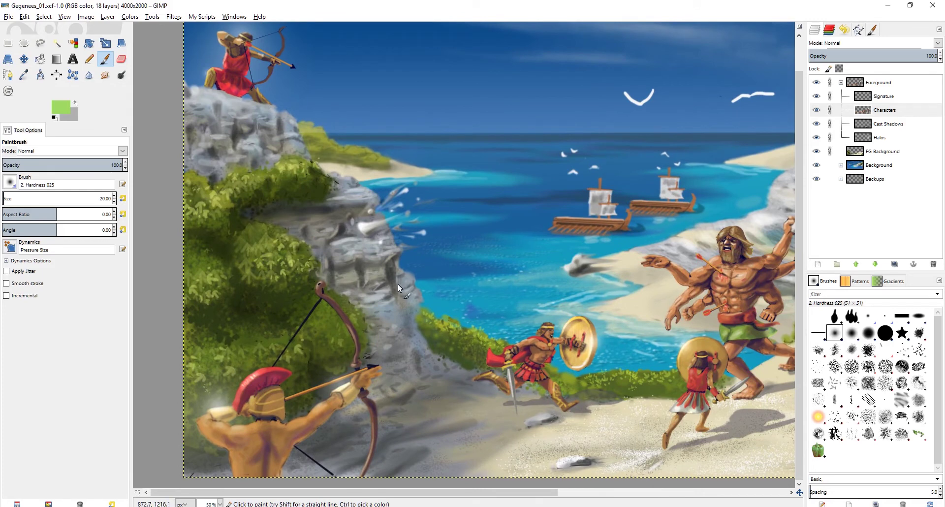
- Examine the bowman in the near foreground and the shield and spear soldiers along the beach path
key(minus)
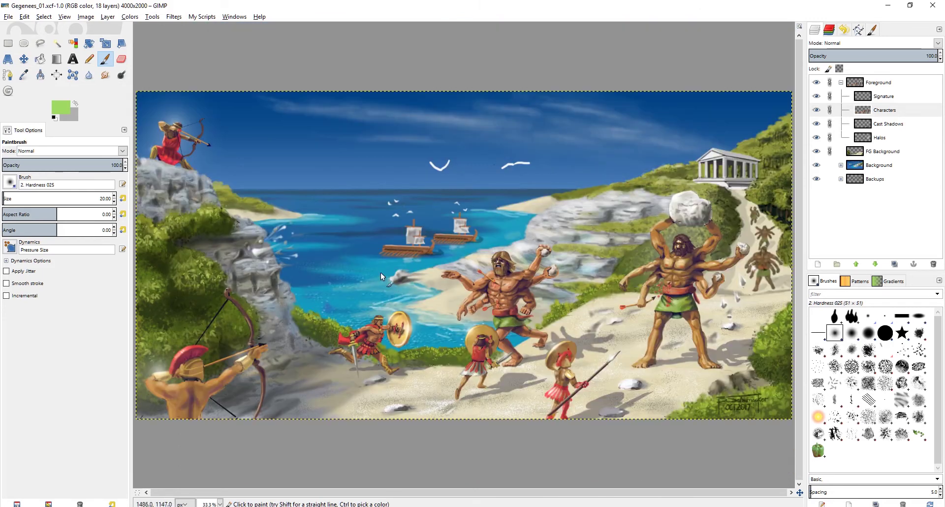
drag(188, 344, 357, 343)
key(plus)
key(plus)
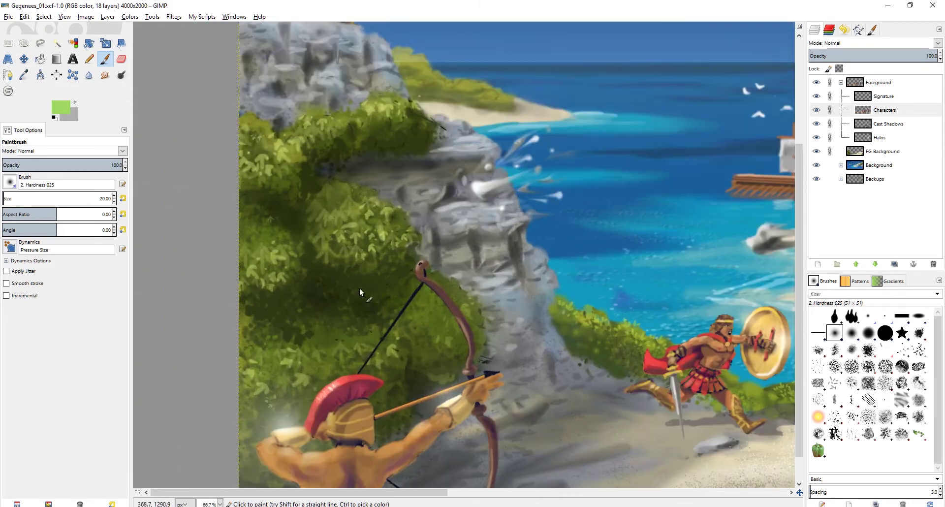
key(minus)
drag(605, 353, 292, 302)
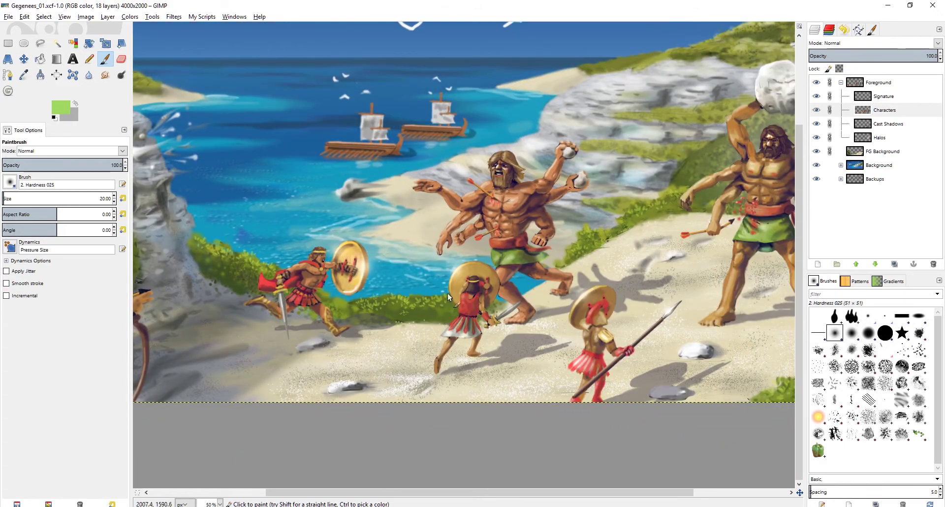
key(minus)
key(plus)
key(plus)
key(plus)
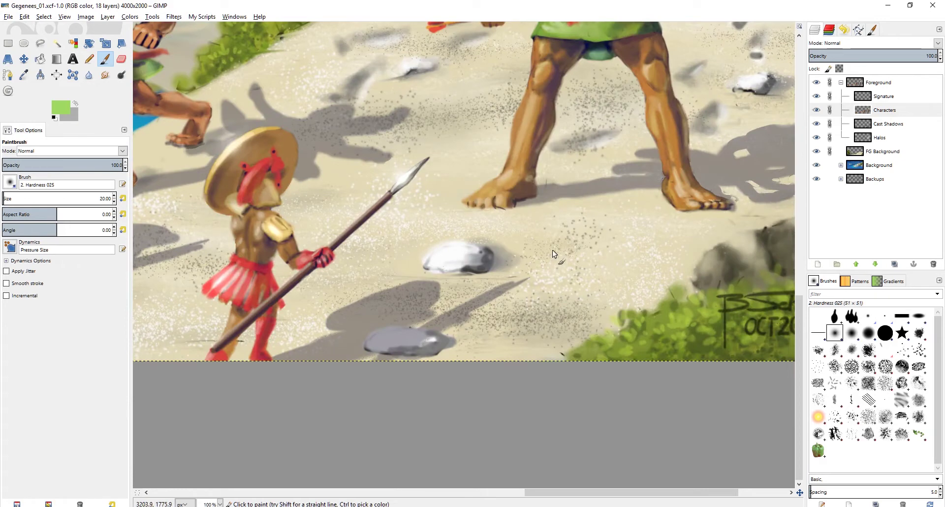
- Examine the rock-lifting giant's foot near the spear tip close up and in relation to the whole figure
mouse_move(389, 265)
mouse_down()
mouse_move(384, 319)
mouse_move(339, 382)
mouse_up()
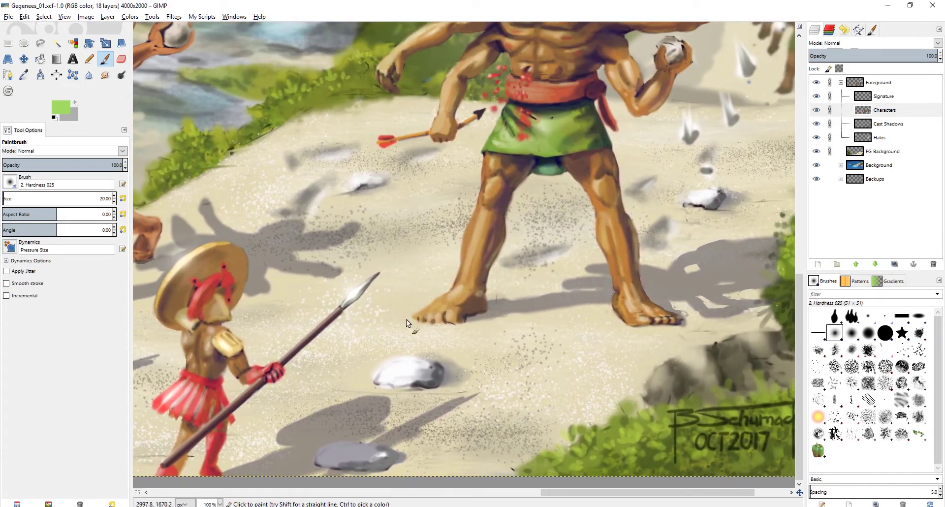
key(plus)
key(plus)
key(plus)
key(plus)
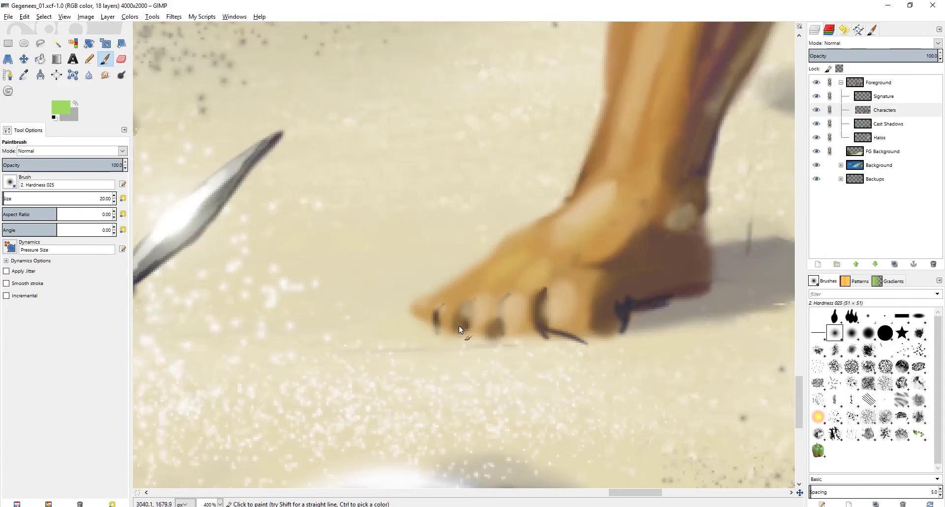
key(minus)
key(minus)
key(plus)
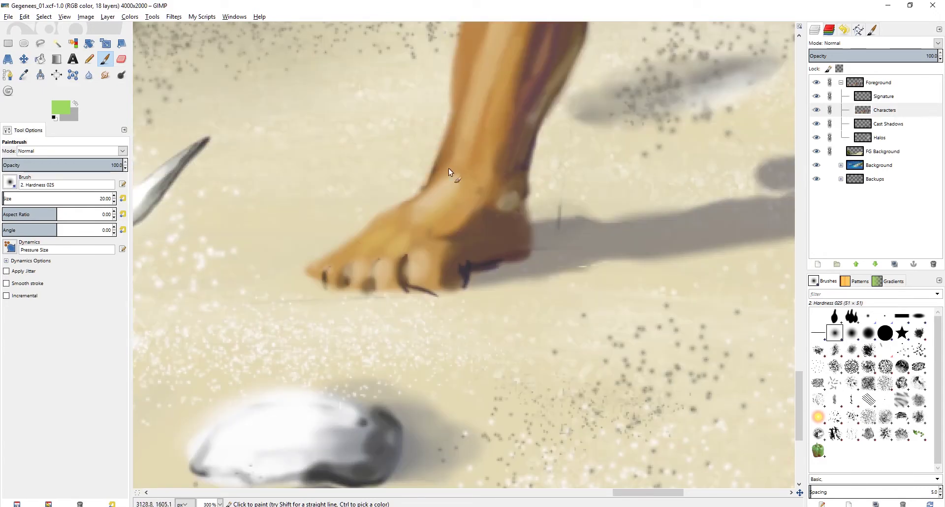
scroll(448, 172, up, 2)
key(minus)
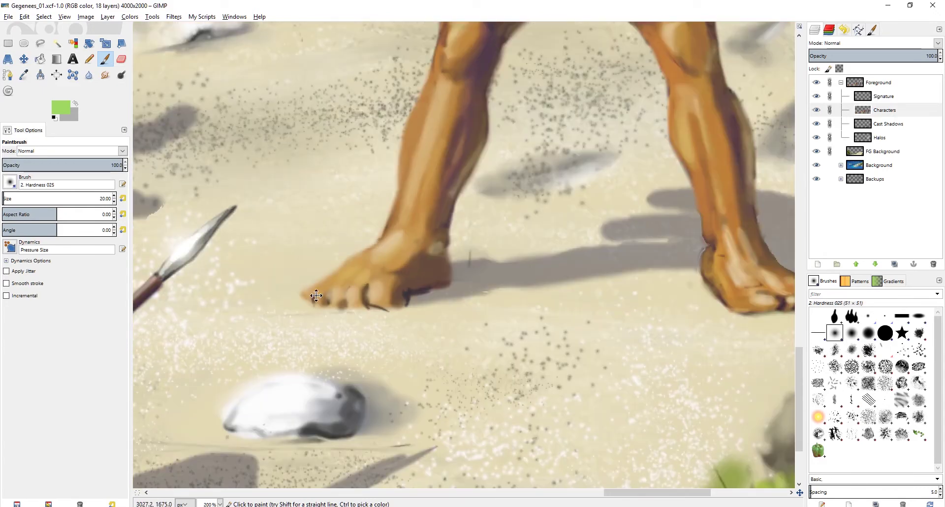
key(minus)
key(minus)
key(minus)
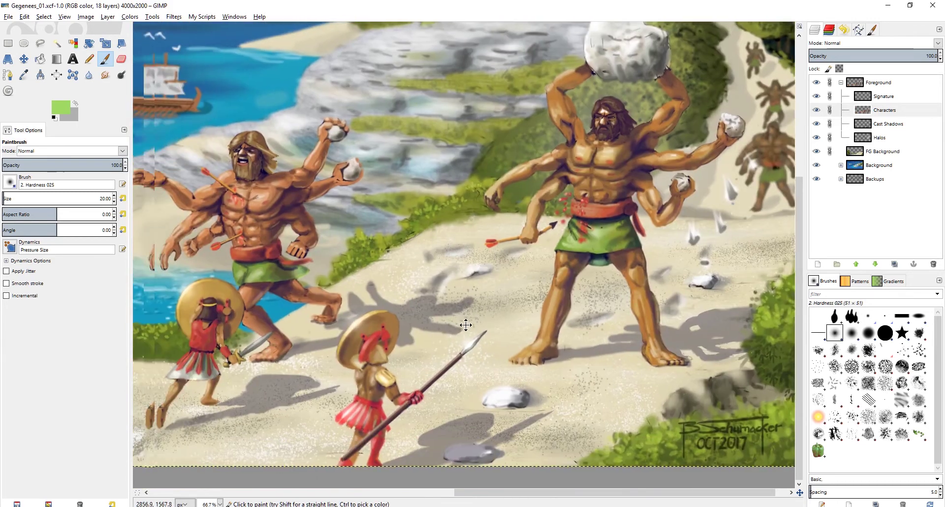
- Compare the two giants and the spearman, and inspect the standing giant's legs and surrounding ground
drag(466, 325, 589, 350)
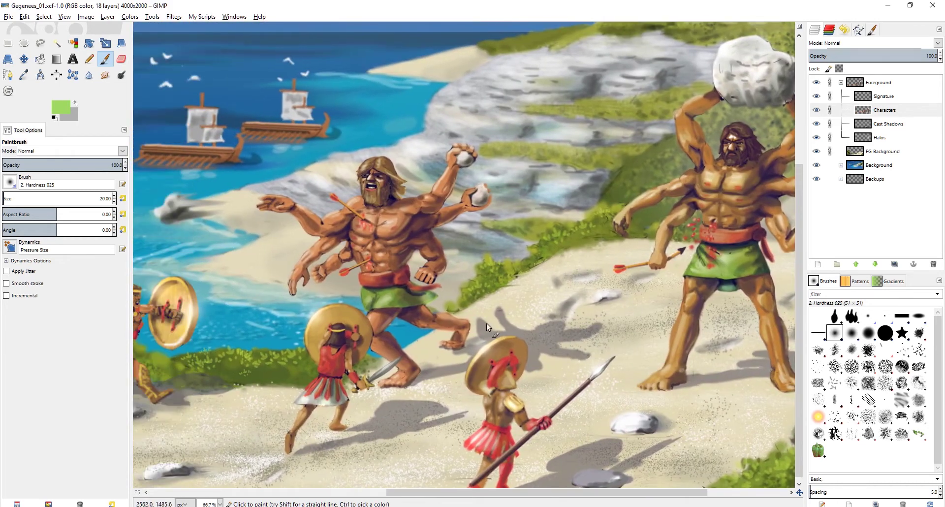
drag(575, 386, 362, 312)
key(plus)
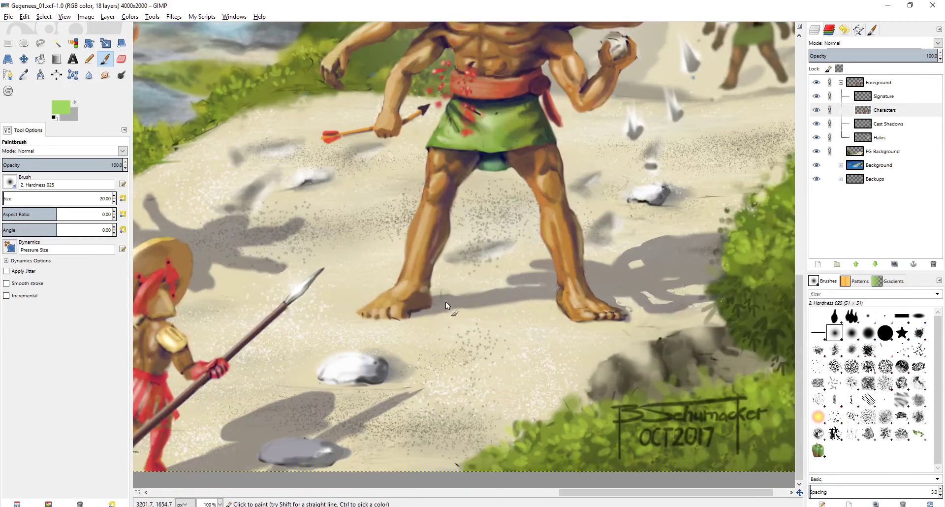
mouse_move(322, 347)
mouse_down()
mouse_move(523, 378)
mouse_move(527, 346)
mouse_move(536, 372)
mouse_move(565, 354)
mouse_move(371, 333)
mouse_move(482, 351)
mouse_move(270, 344)
mouse_move(245, 369)
mouse_up()
mouse_move(458, 339)
mouse_down()
mouse_move(423, 323)
mouse_move(471, 338)
mouse_move(497, 322)
mouse_move(448, 330)
mouse_up()
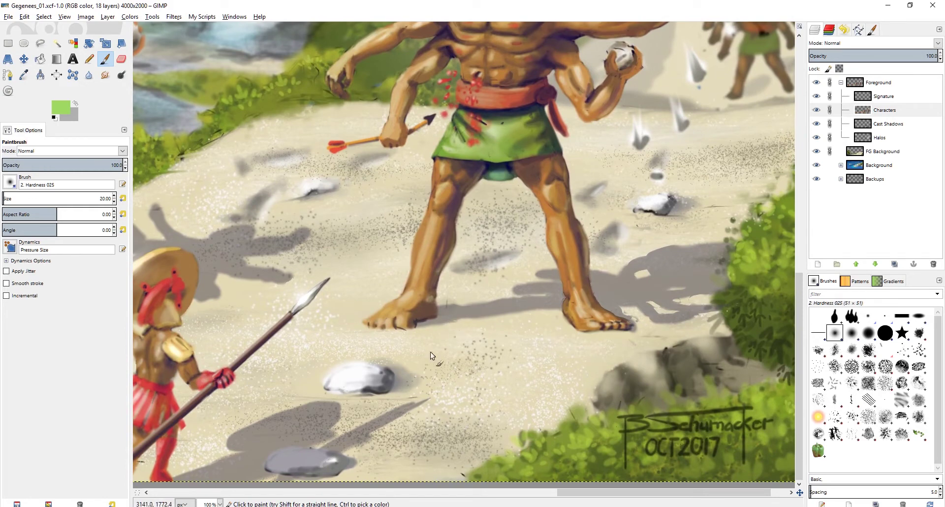
key(ctrl+shift+j)
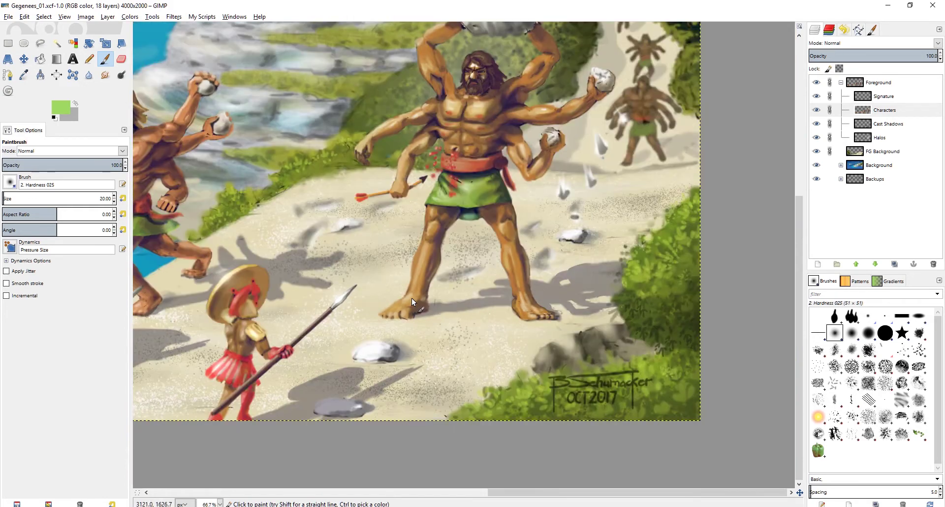
key(grave)
drag(404, 308, 432, 307)
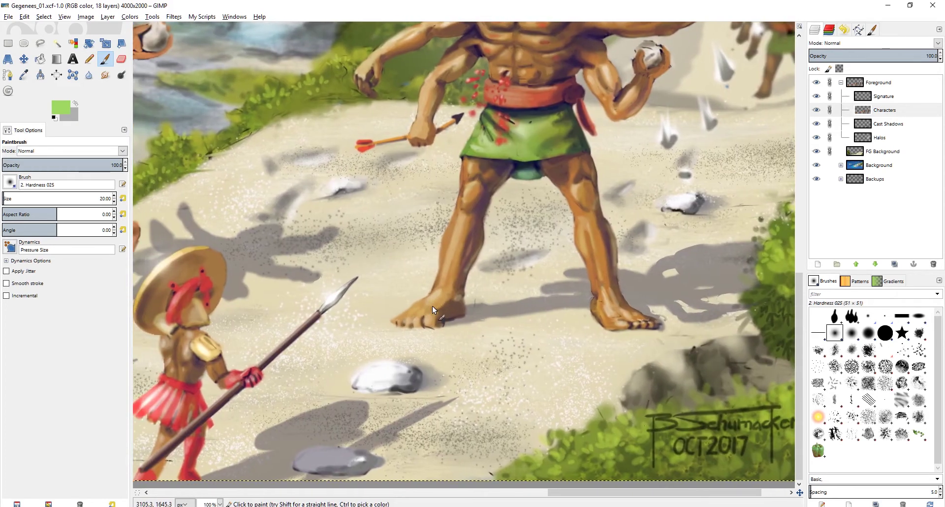
- Try a light green brush stroke beside the standing giant's leg with the docks hidden, and undo it
key(Tab)
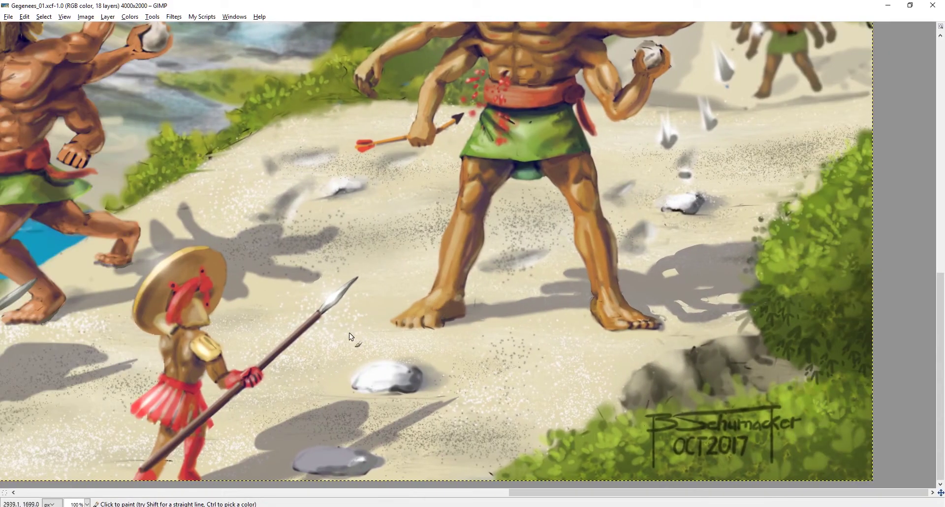
mouse_move(348, 332)
mouse_down()
mouse_move(431, 315)
mouse_move(408, 309)
mouse_up()
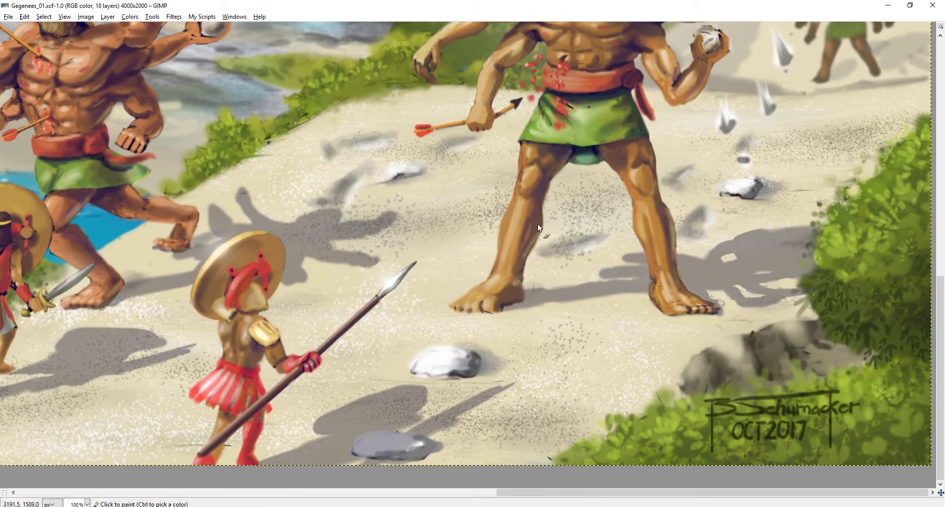
mouse_move(527, 214)
mouse_down()
mouse_move(347, 327)
mouse_move(428, 226)
mouse_up()
key(ctrl+z)
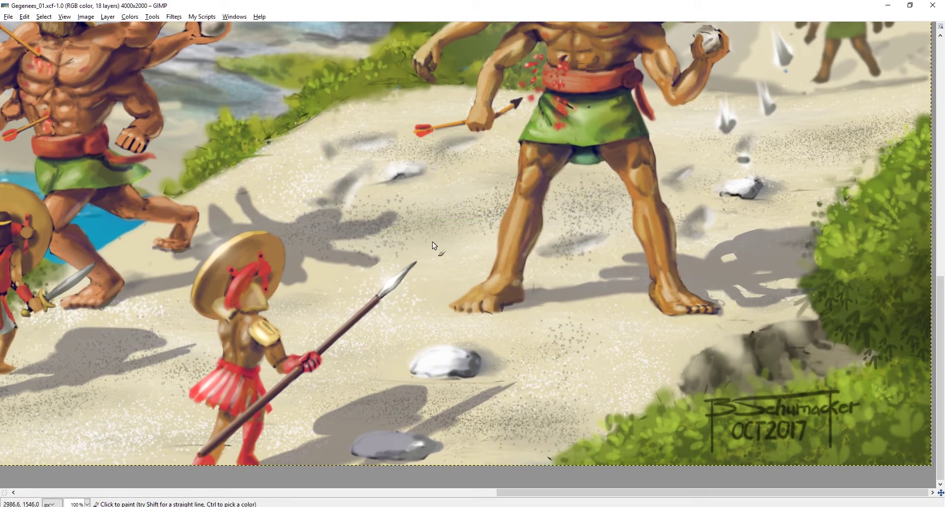
key(Tab)
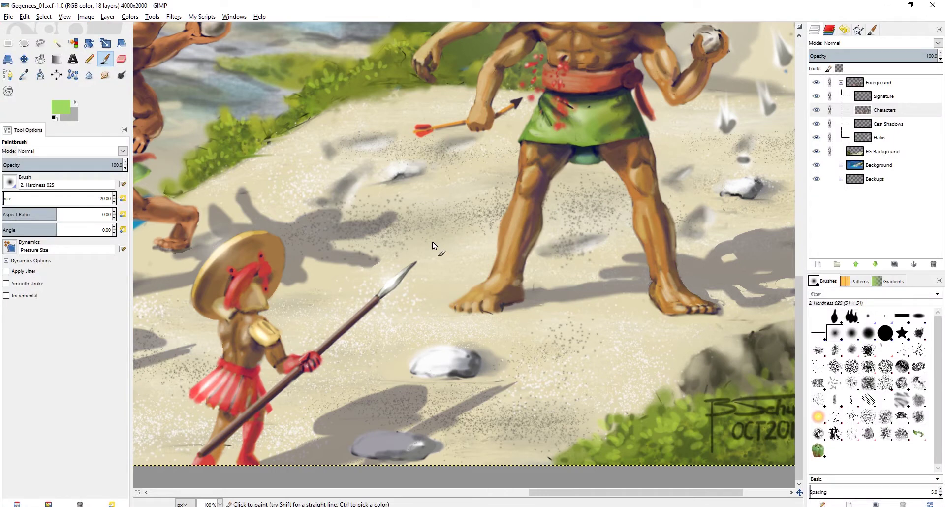
- Set the foreground color to pure bright red
click(57, 112)
click(702, 89)
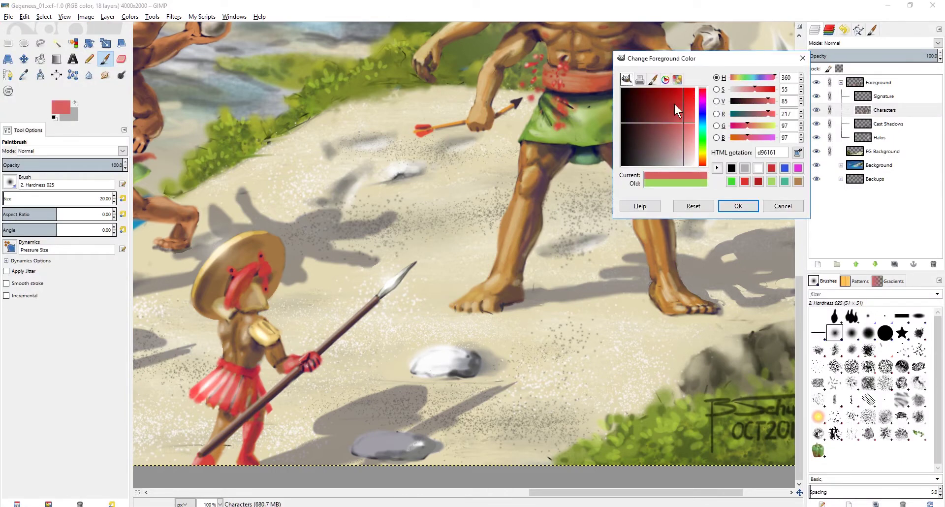
drag(674, 104, 695, 88)
click(733, 203)
- Paint a large red circle around the standing giant's foot and the white rock, and undo it
mouse_move(514, 248)
mouse_down()
mouse_move(413, 276)
mouse_move(531, 372)
mouse_move(463, 279)
mouse_up()
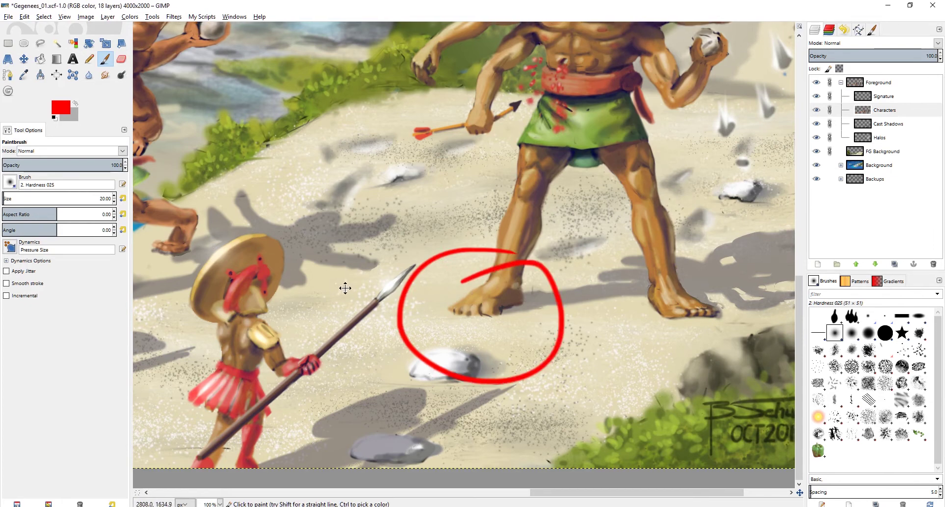
key(ctrl+z)
- Paint a small red circle tightly around the toes of the standing giant's foot nearest the spear tip
drag(437, 269, 436, 310)
scroll(435, 310, down, 1)
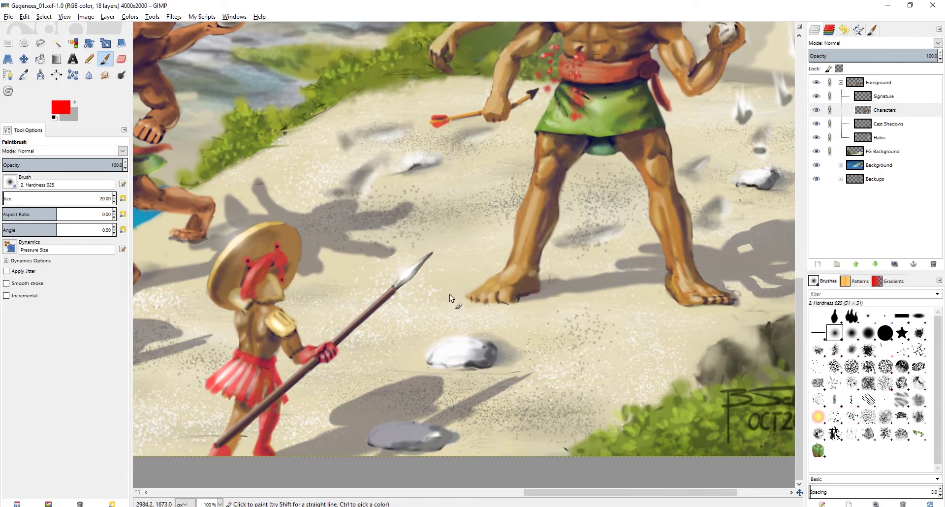
ctrl+scroll(449, 297, down, 1)
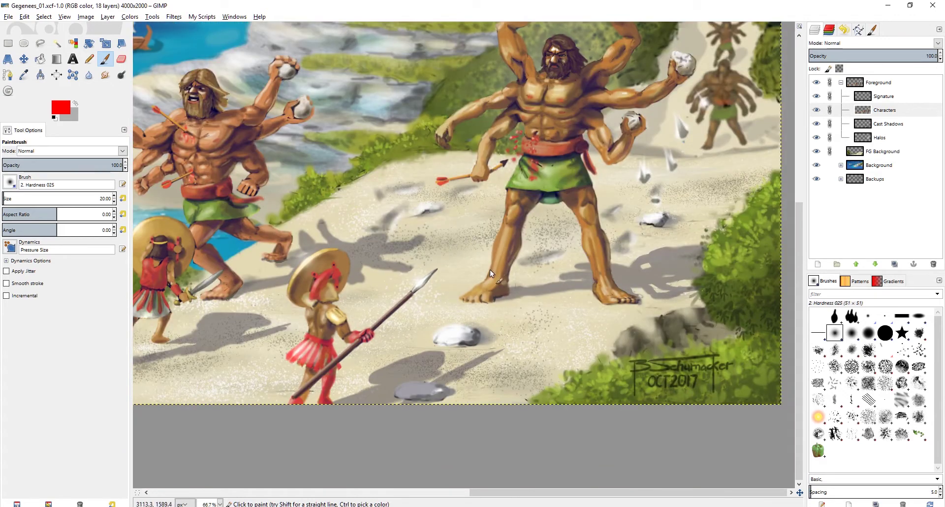
ctrl+scroll(489, 270, up, 1)
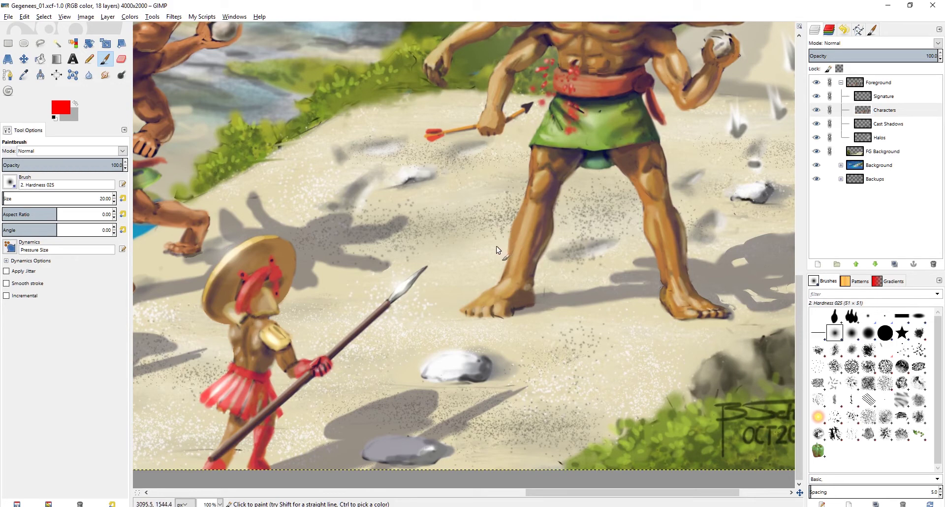
drag(521, 299, 491, 286)
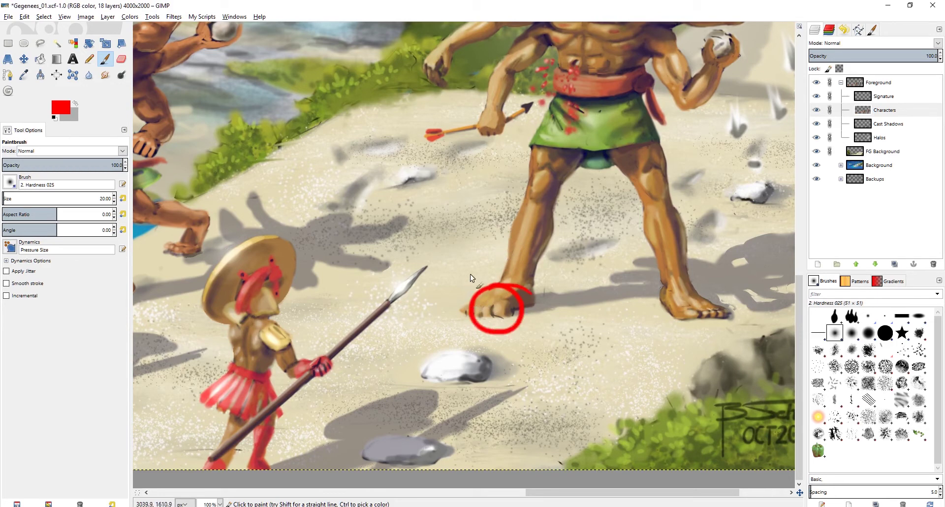
- Undo the small red circle around the giant's toes and bring the whole painting into view
key(ctrl+z)
ctrl+scroll(474, 297, down, 2)
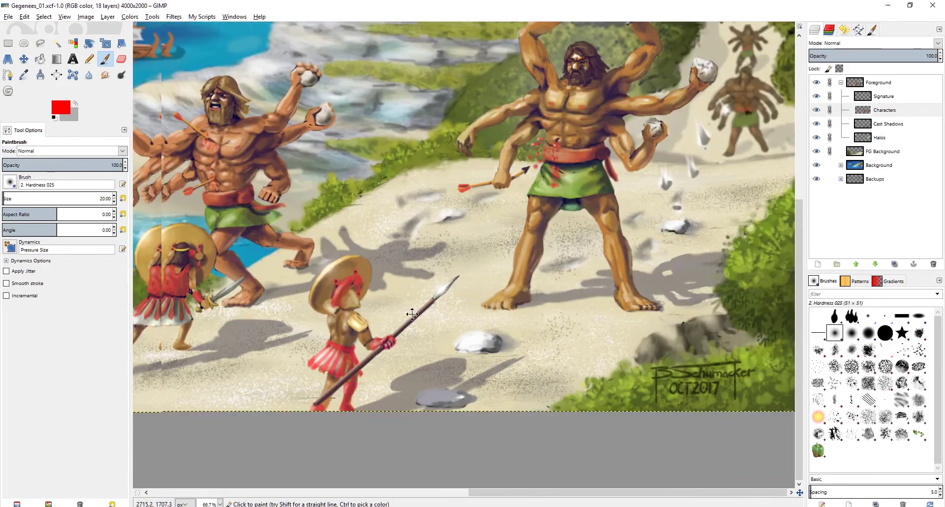
scroll(345, 308, down, 1)
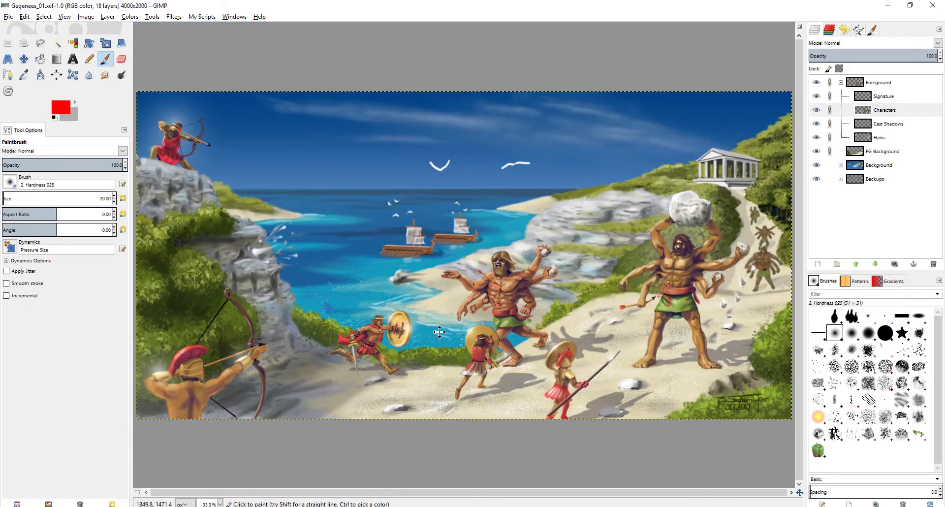
- Examine the soldiers, the two large giants and the bay, alternating between the whole painting and closer views
drag(439, 332, 433, 325)
scroll(635, 328, up, 1)
drag(629, 335, 434, 306)
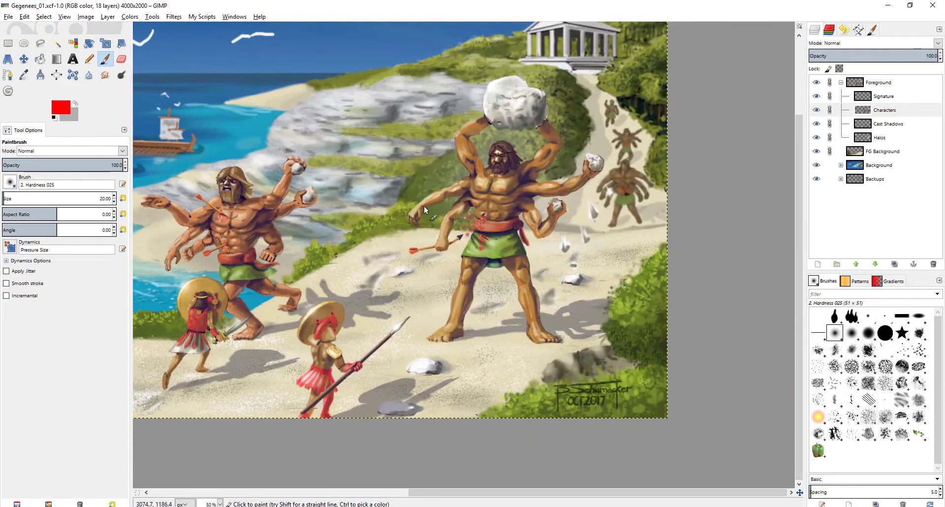
drag(423, 206, 413, 282)
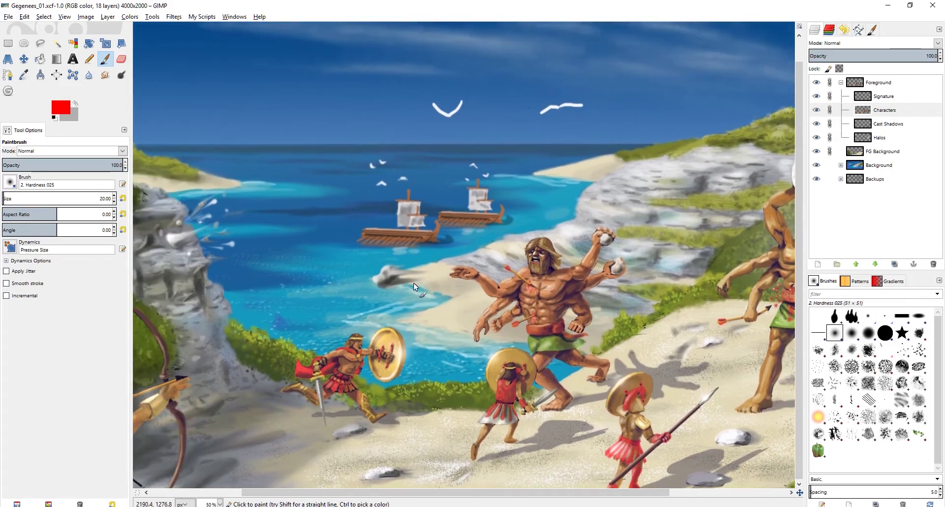
scroll(414, 282, down, 1)
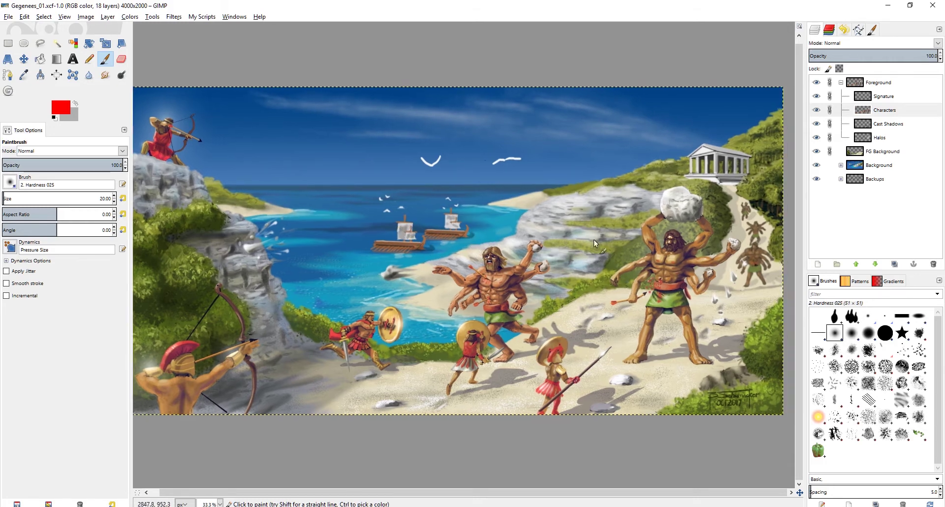
drag(597, 237, 522, 222)
scroll(463, 264, up, 1)
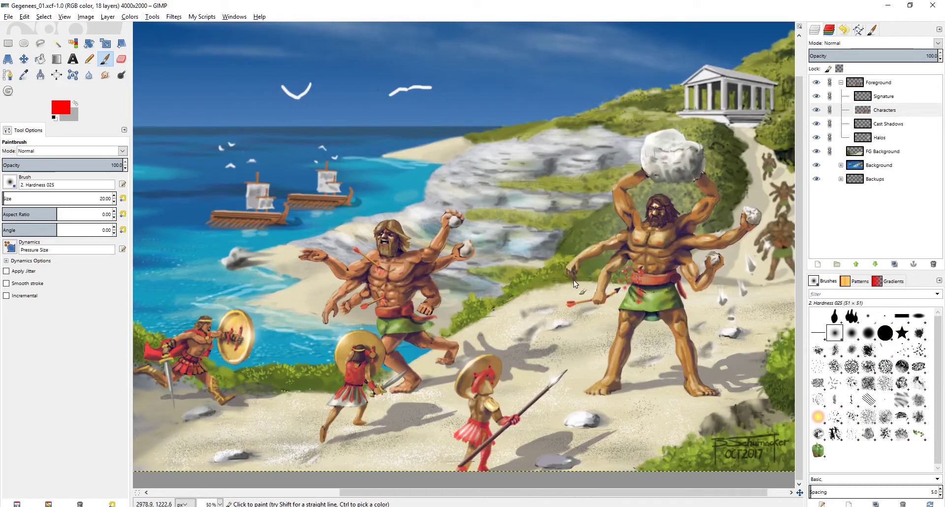
mouse_move(573, 280)
mouse_down()
mouse_move(526, 258)
mouse_move(628, 275)
mouse_up()
drag(348, 238, 522, 246)
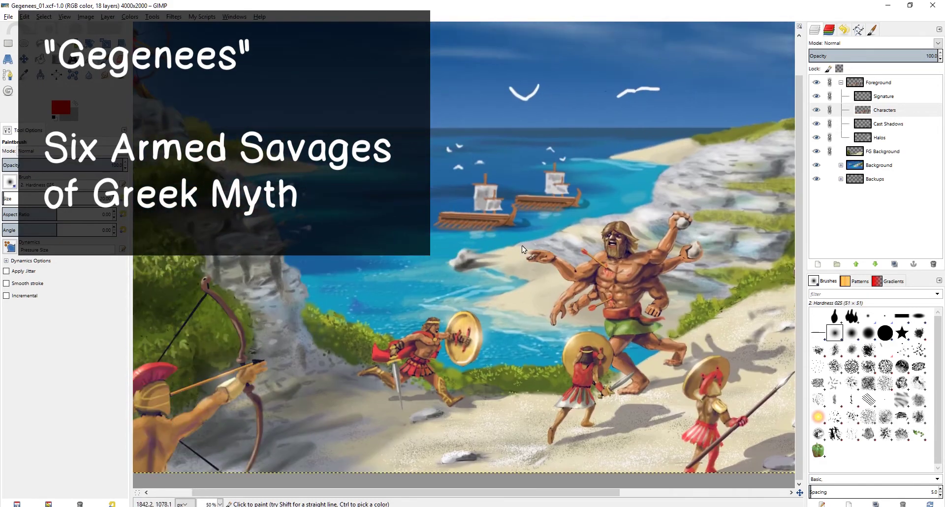
scroll(523, 249, down, 1)
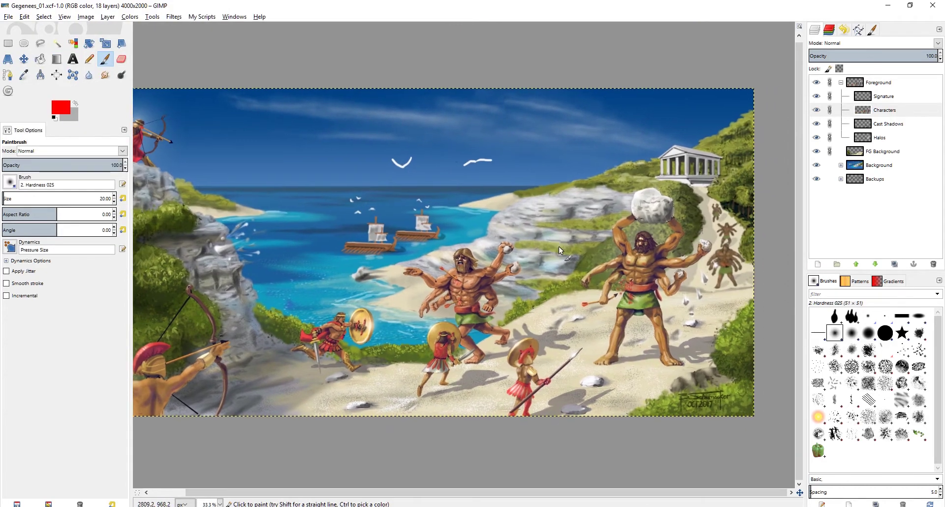
scroll(559, 246, up, 1)
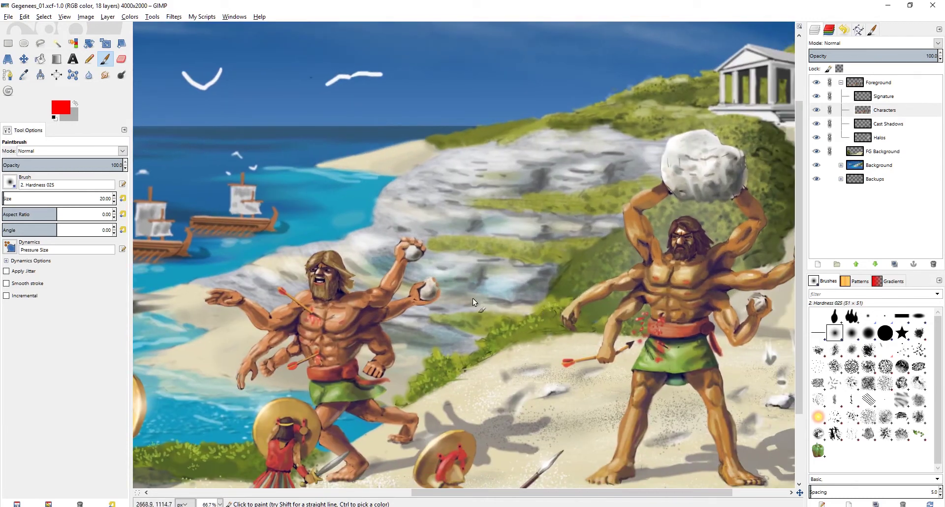
- Inspect the standing giant holding the boulder, including his arms, belt wound and arrow, at magnifications from 50% to 100%
drag(472, 297, 350, 229)
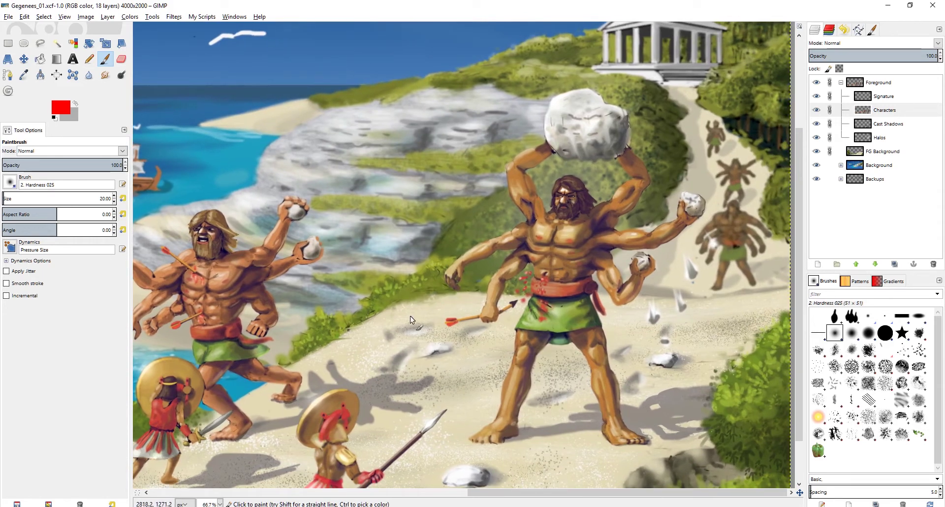
drag(410, 316, 407, 312)
scroll(394, 327, down, 3)
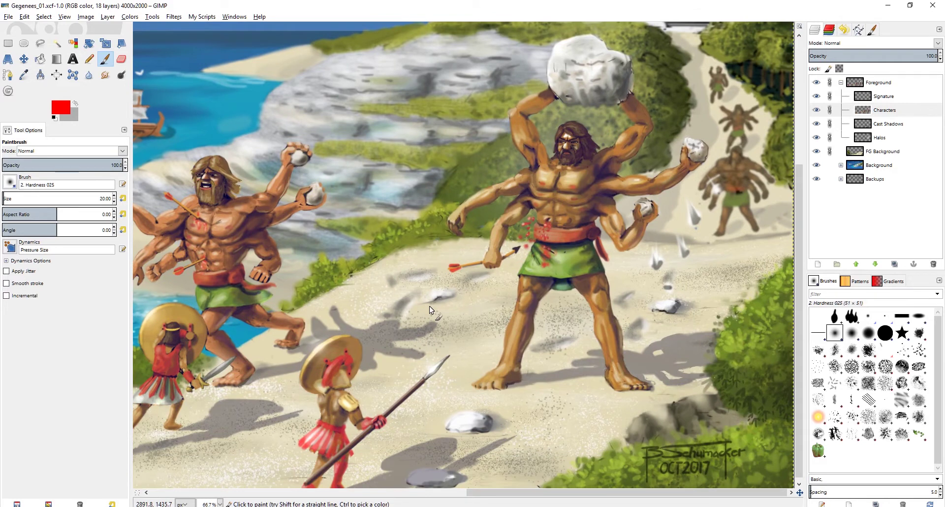
scroll(429, 310, up, 1)
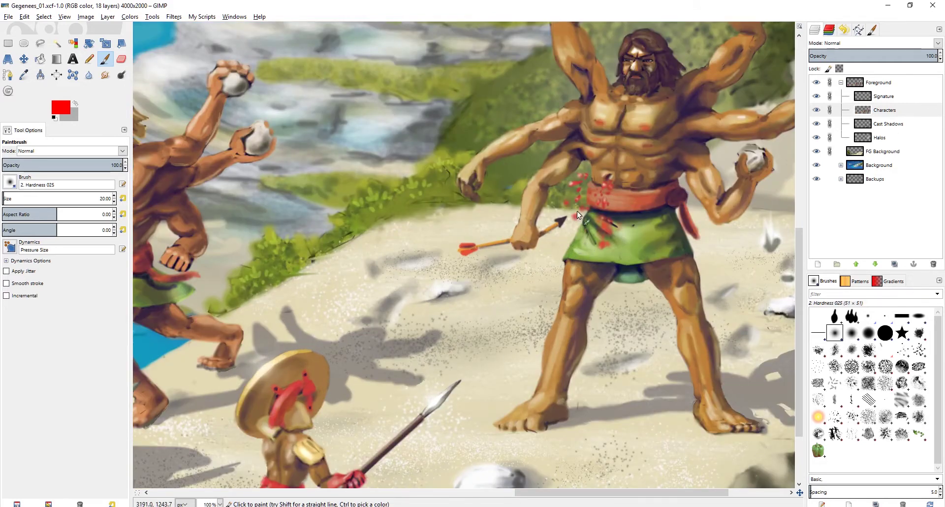
drag(576, 213, 416, 337)
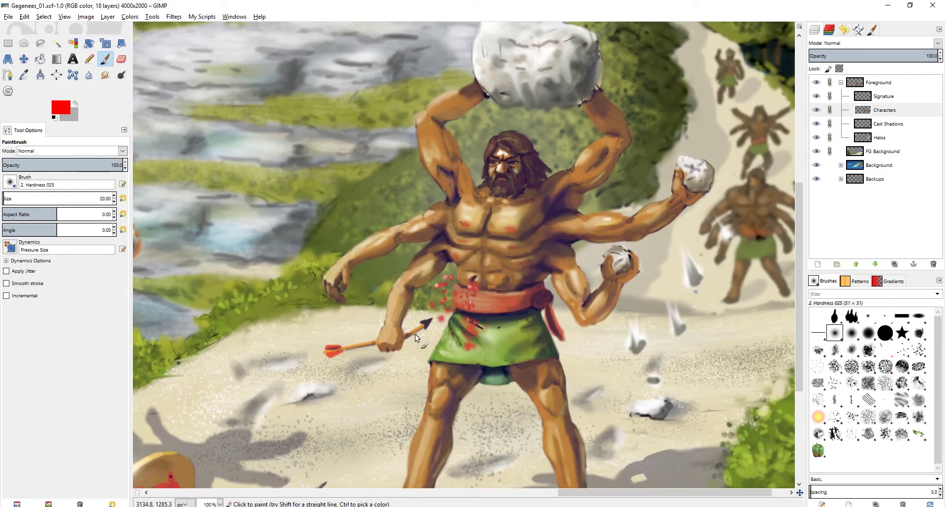
scroll(487, 253, down, 1)
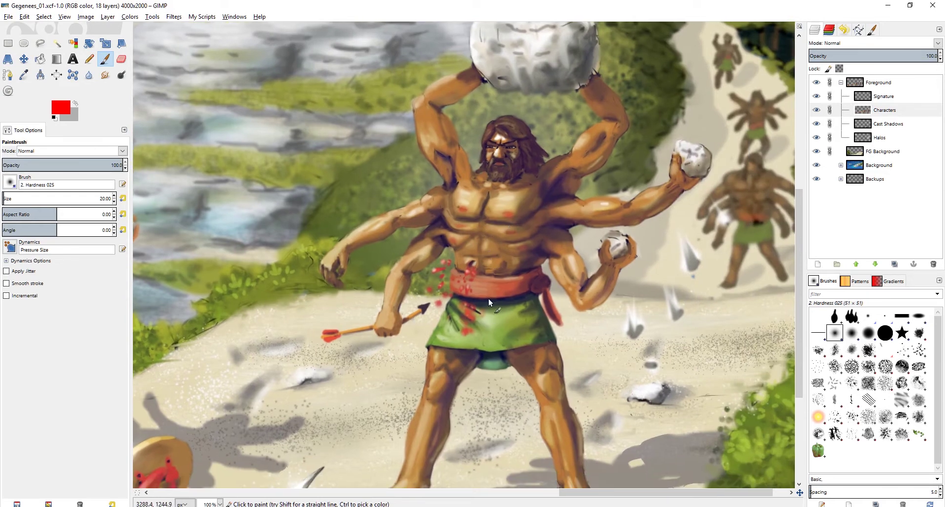
scroll(488, 298, down, 1)
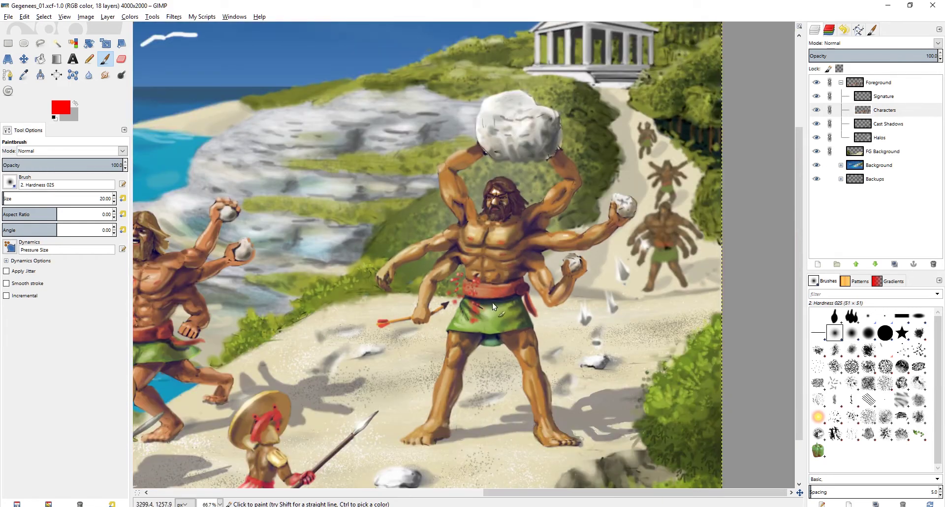
scroll(492, 302, down, 1)
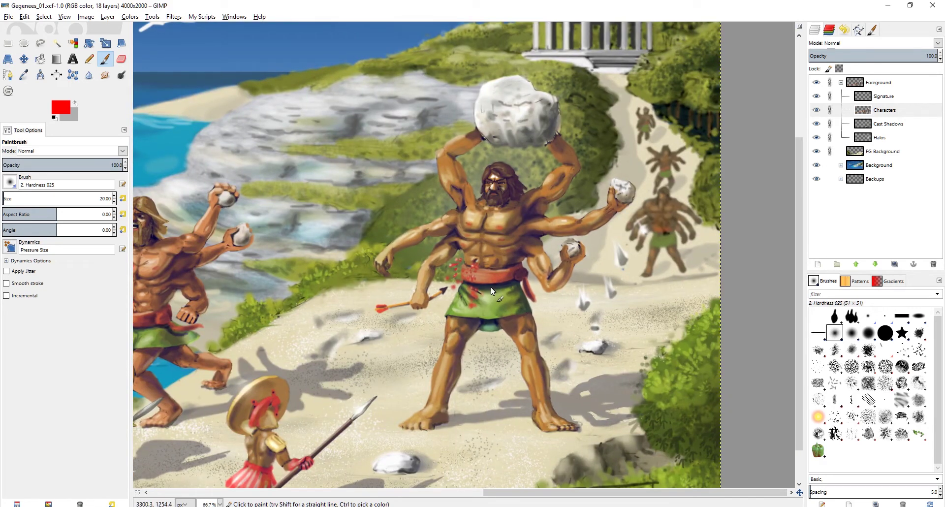
scroll(491, 288, down, 1)
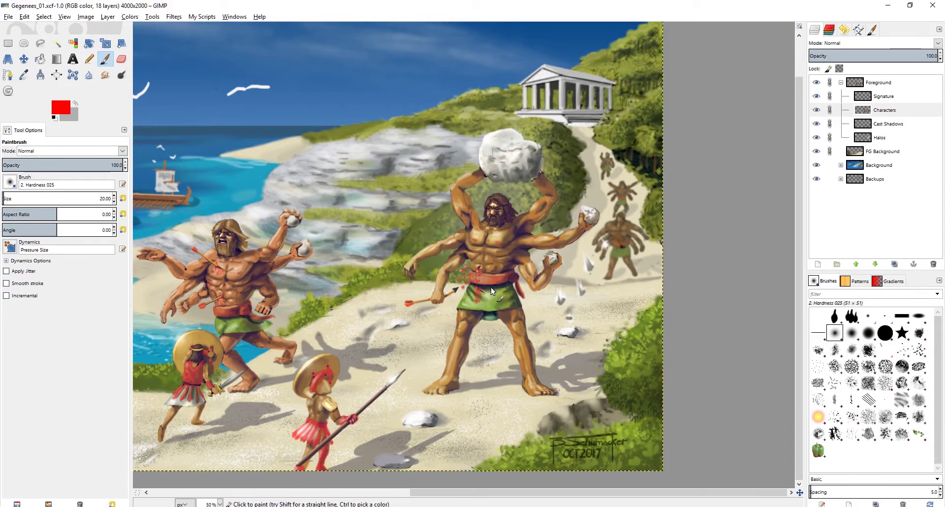
- Compare how the standing giant's details read at 50%, 66.7% and 100% magnification
scroll(492, 287, up, 1)
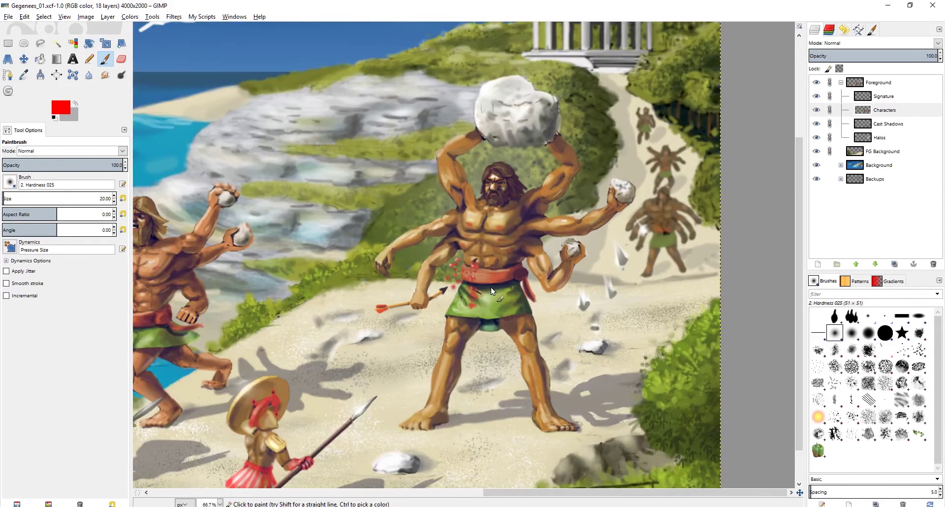
scroll(491, 287, up, 1)
scroll(491, 288, down, 3)
scroll(491, 287, down, 1)
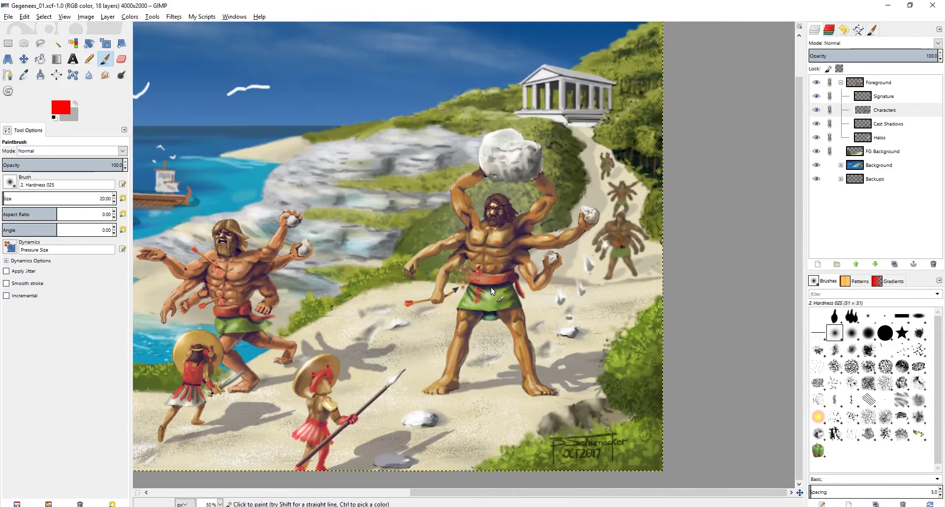
scroll(491, 288, up, 3)
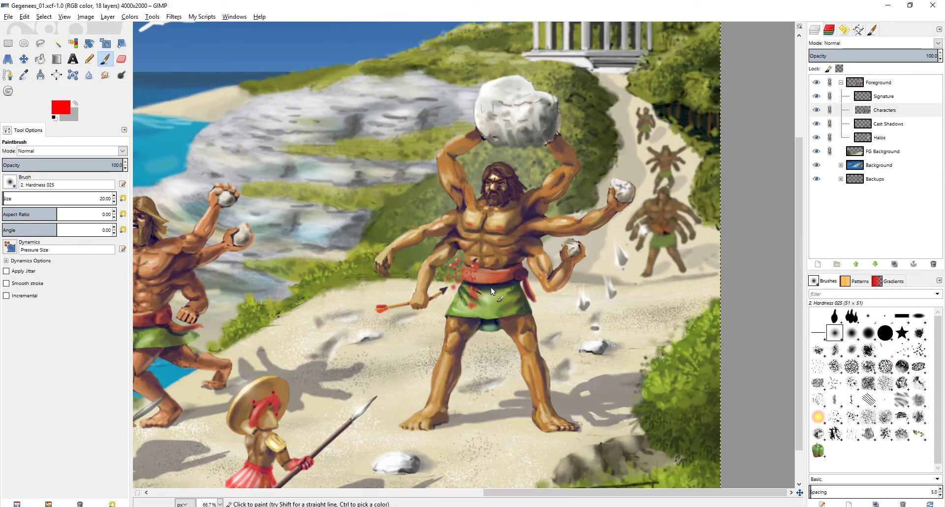
scroll(491, 288, down, 1)
scroll(491, 287, up, 2)
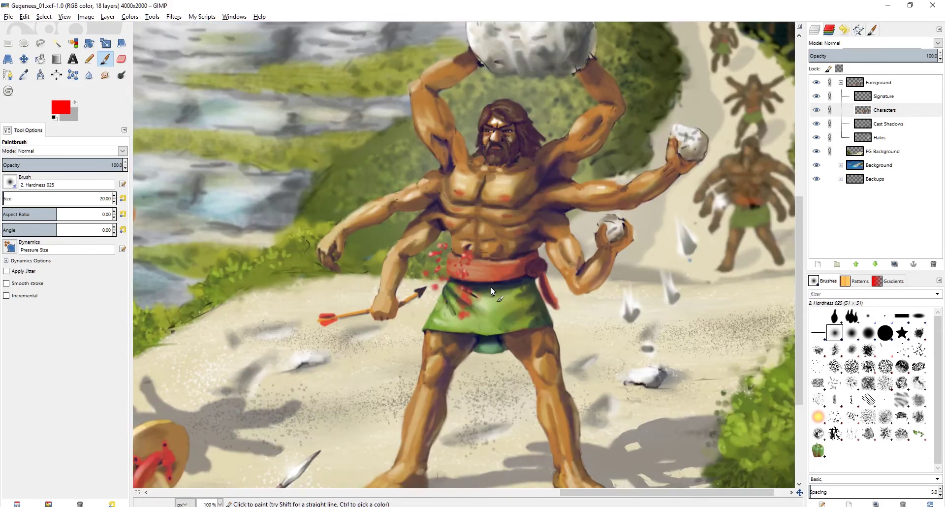
scroll(491, 287, down, 1)
scroll(491, 288, down, 2)
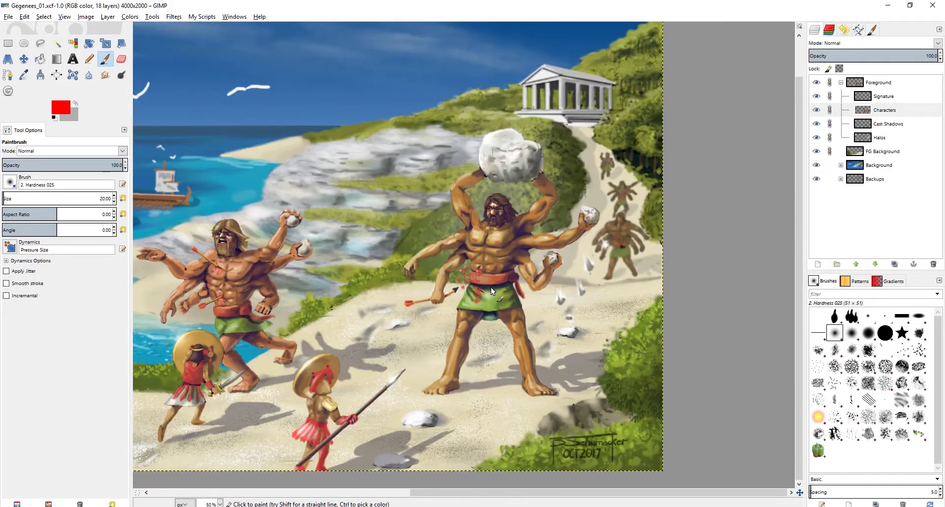
scroll(491, 288, up, 3)
scroll(491, 288, down, 1)
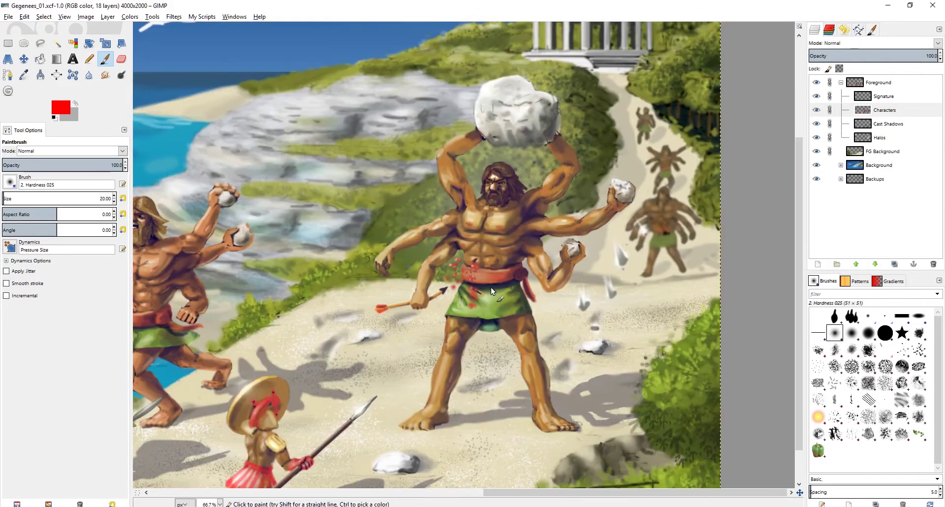
scroll(491, 287, down, 2)
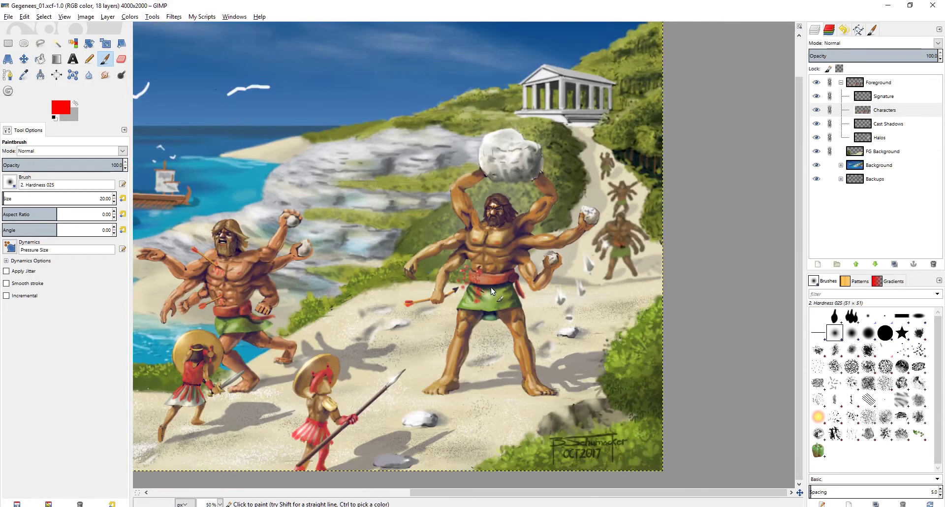
scroll(491, 287, up, 2)
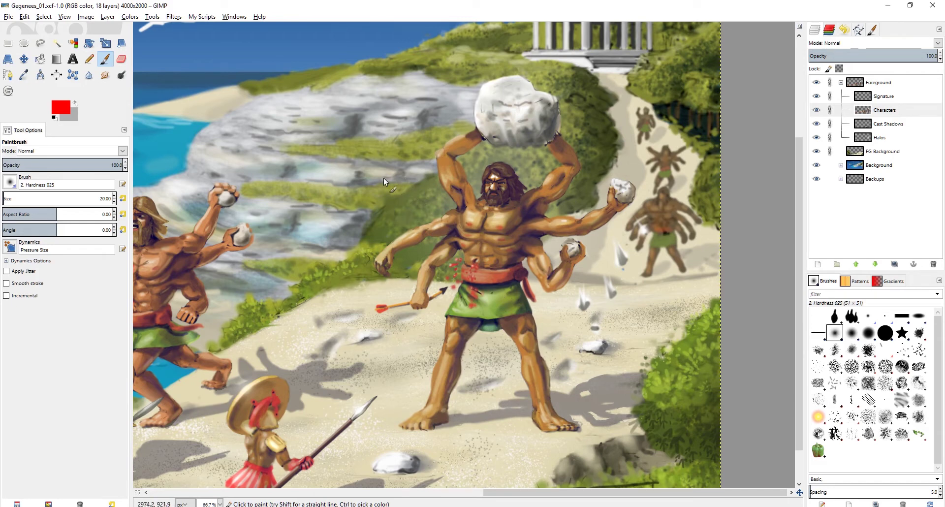
- Paint a red circle around the nearest of the distant giants on the hillside path, and undo it
scroll(383, 178, down, 3)
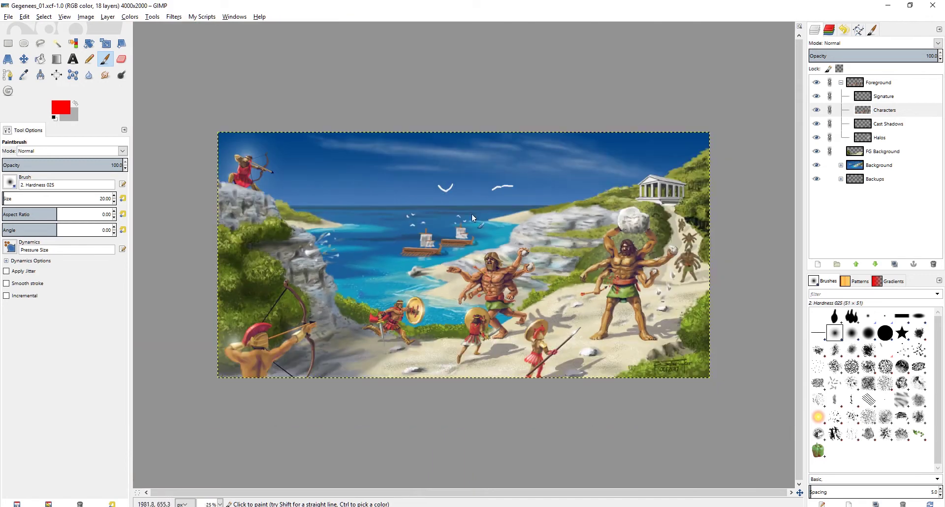
scroll(477, 200, up, 2)
scroll(477, 201, up, 1)
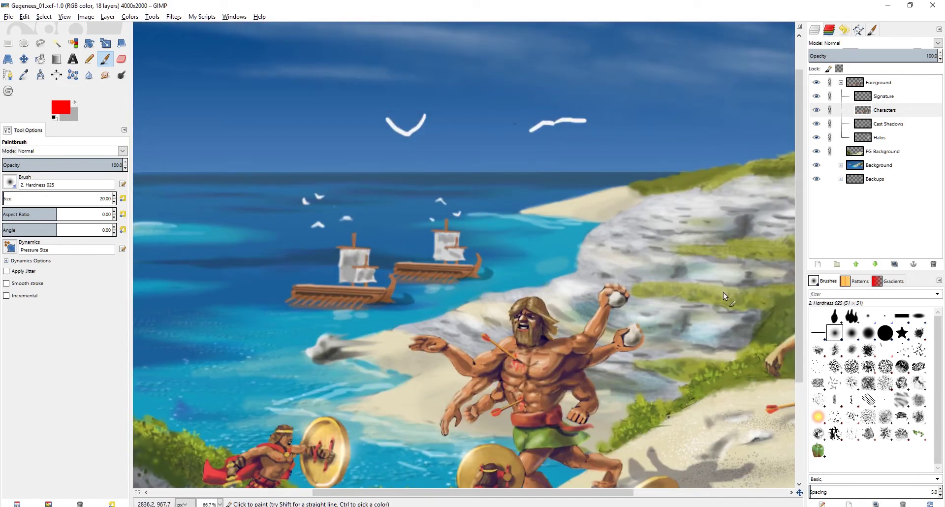
mouse_move(716, 297)
mouse_down()
mouse_move(605, 291)
mouse_move(451, 193)
mouse_move(384, 198)
mouse_move(403, 206)
mouse_up()
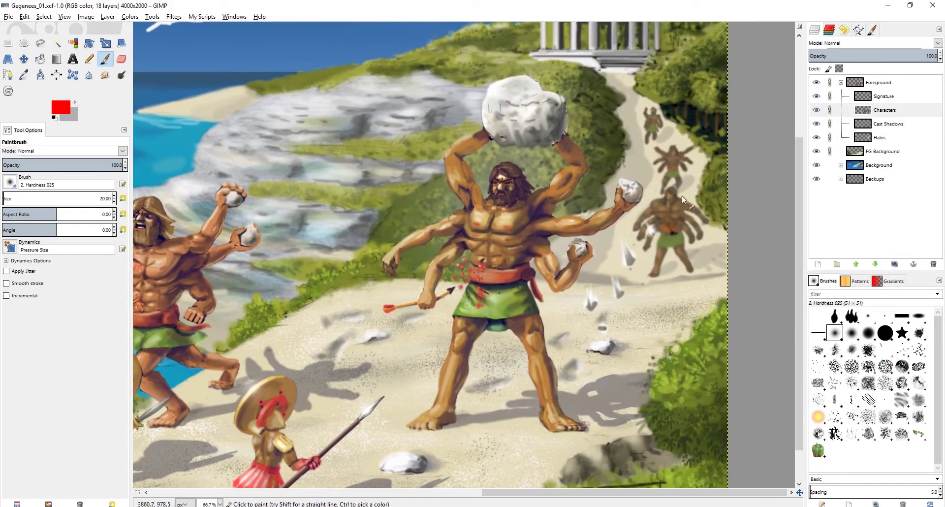
mouse_move(681, 196)
mouse_down()
mouse_move(628, 252)
mouse_move(674, 185)
mouse_move(678, 281)
mouse_move(695, 191)
mouse_up()
key(ctrl+z)
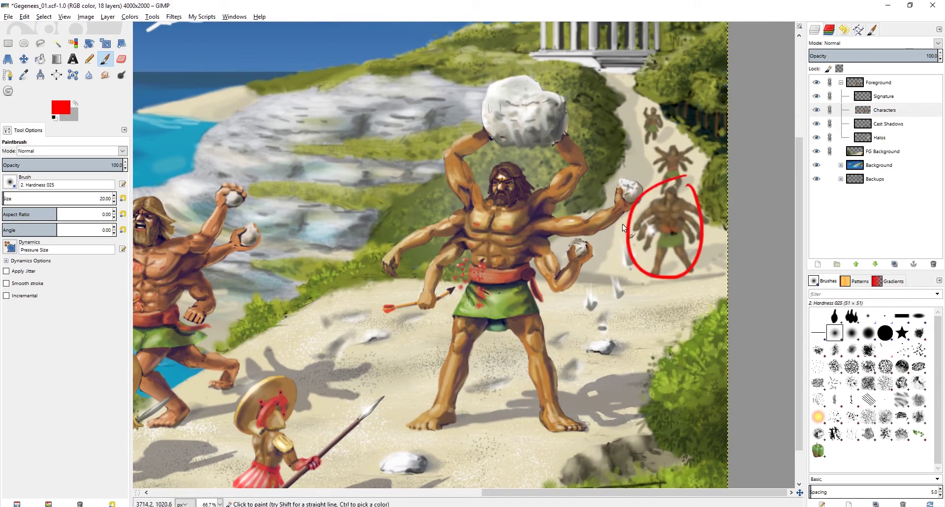
key(ctrl+z)
- Review the overall composition at 33.3%, with a closer look at the ships and birds at 50%
key(minus)
key(minus)
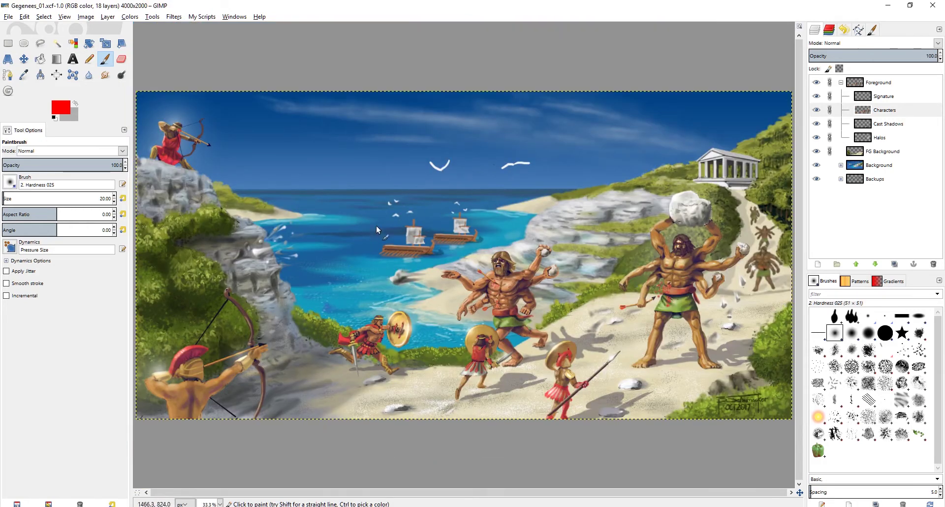
mouse_move(376, 226)
mouse_down()
mouse_move(355, 215)
mouse_move(444, 226)
mouse_move(407, 229)
mouse_up()
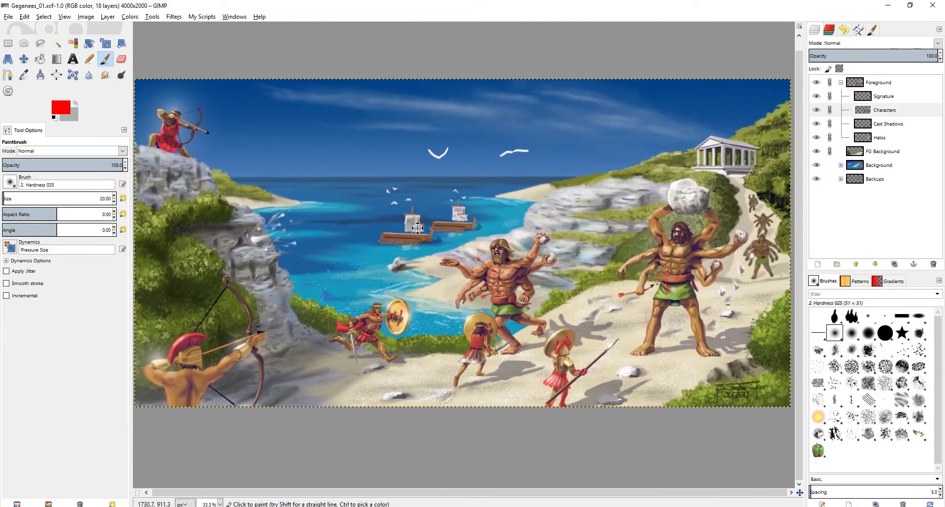
key(plus)
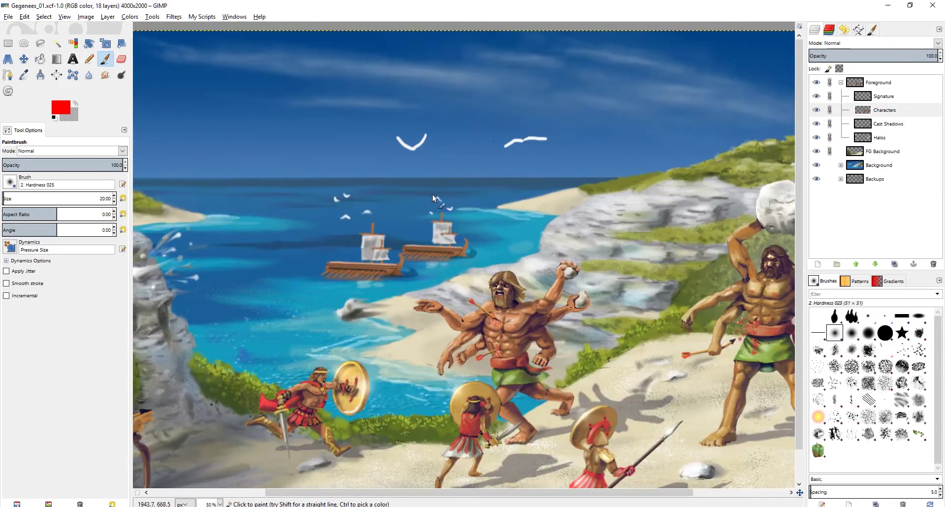
key(minus)
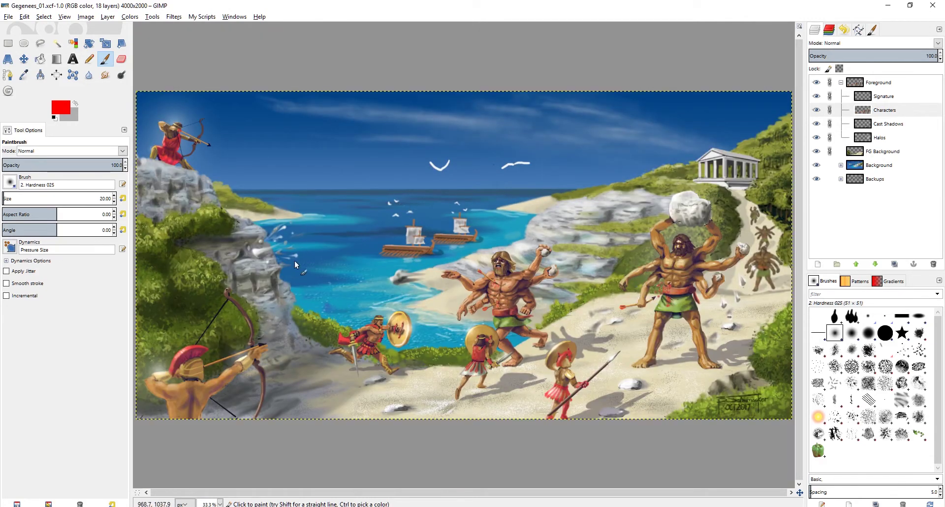
- Hide the docks and enlarge the painting to 50% with the foreground archer in view
mouse_move(319, 275)
mouse_down()
mouse_move(440, 257)
mouse_move(295, 266)
mouse_move(309, 250)
mouse_move(335, 265)
mouse_up()
key(Tab)
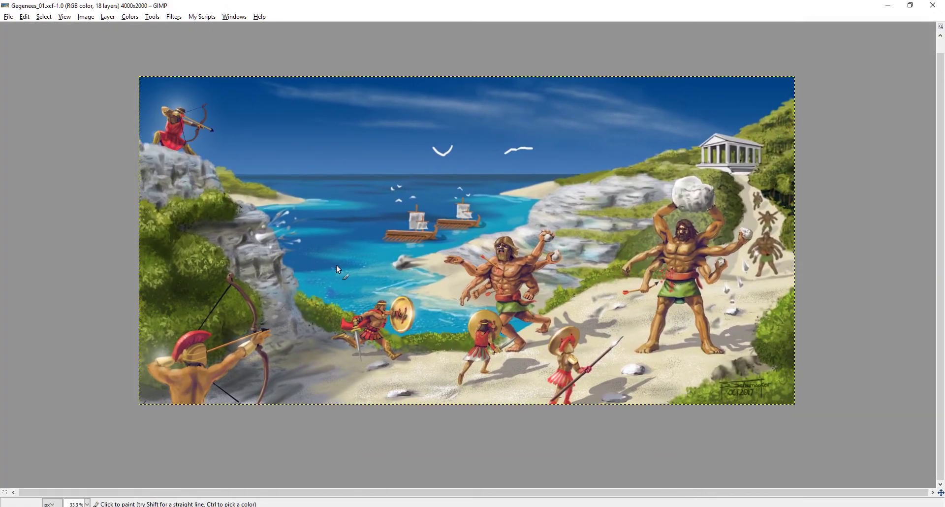
mouse_move(239, 210)
mouse_down()
mouse_move(245, 237)
mouse_move(135, 199)
mouse_move(143, 222)
mouse_up()
scroll(245, 239, up, 1)
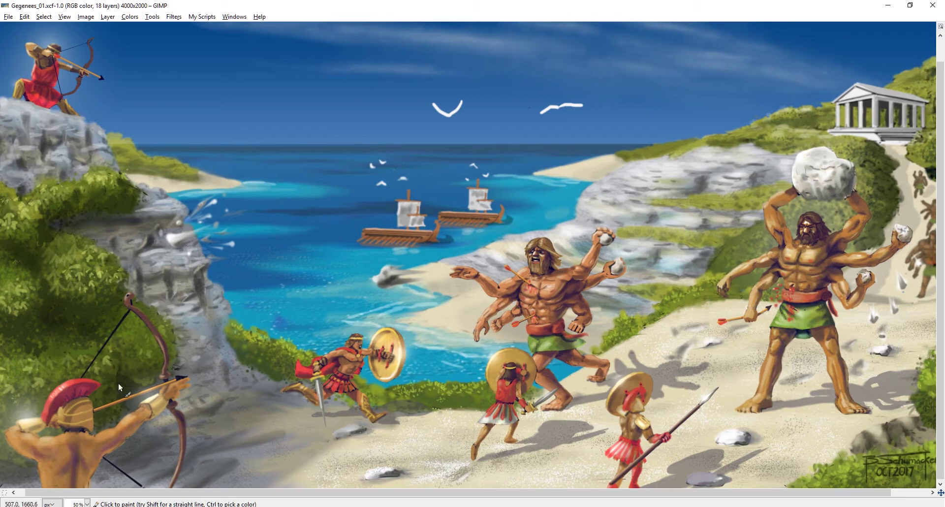
- Paint temporary red circles around the clifftop archer, the foreground archer and the upper body of the standing giant
mouse_move(54, 76)
mouse_down()
mouse_move(111, 76)
mouse_move(82, 125)
mouse_up()
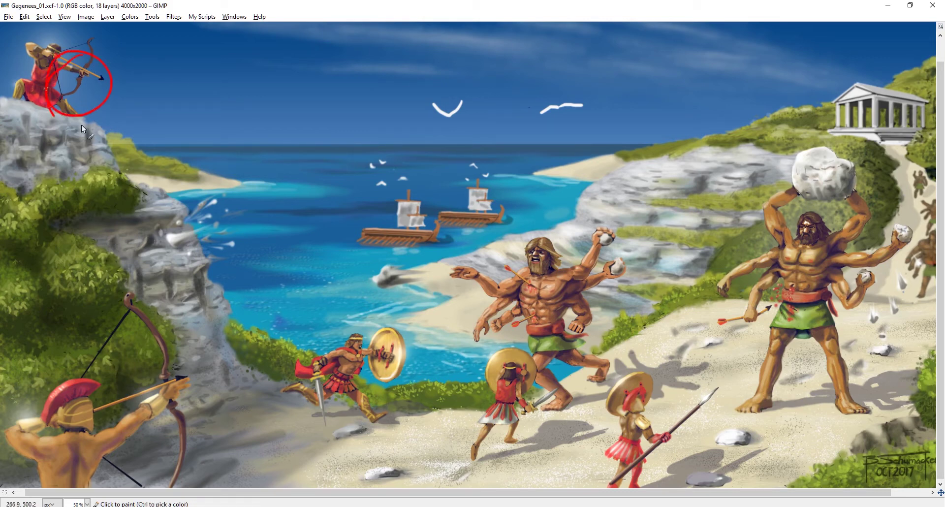
key(ctrl+z)
mouse_move(29, 82)
mouse_down()
mouse_move(57, 36)
mouse_move(89, 56)
mouse_up()
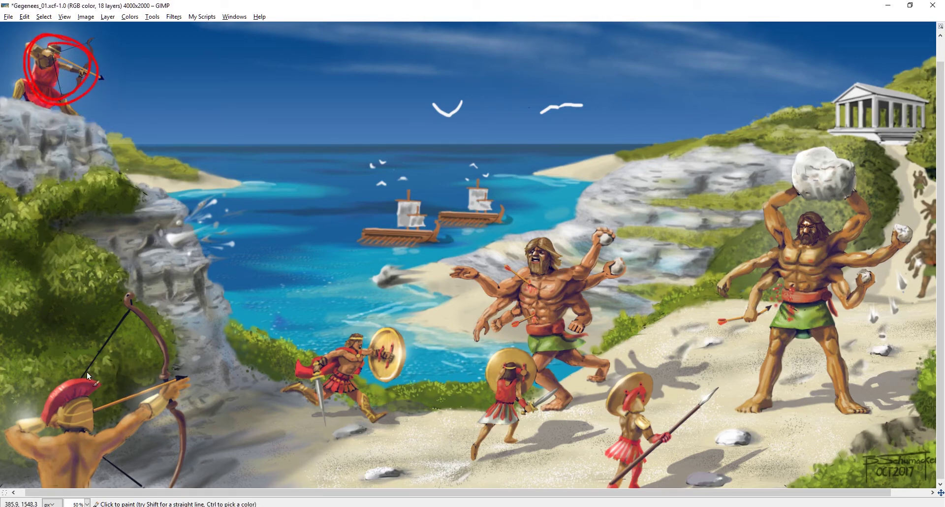
mouse_move(111, 364)
mouse_down()
mouse_move(104, 440)
mouse_move(45, 404)
mouse_move(102, 334)
mouse_move(141, 381)
mouse_move(134, 336)
mouse_up()
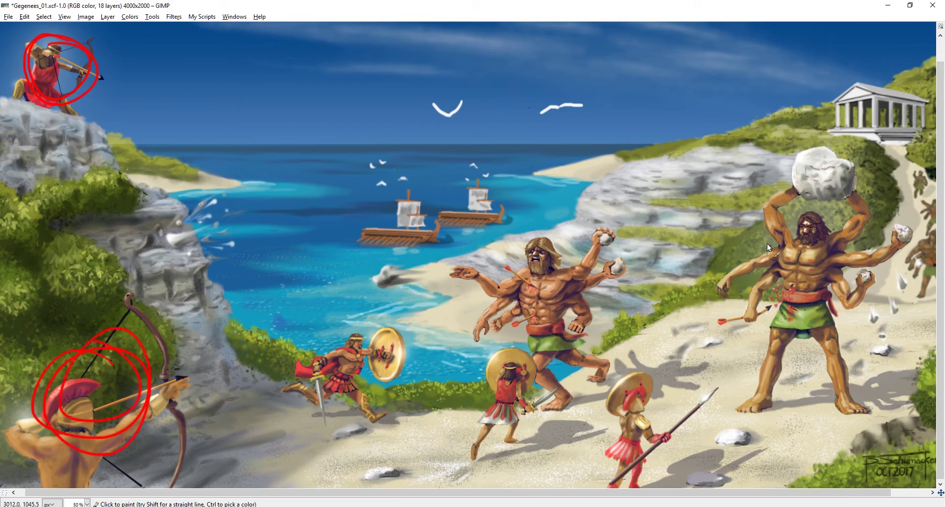
mouse_move(856, 154)
mouse_down()
mouse_move(871, 186)
mouse_move(737, 176)
mouse_move(722, 252)
mouse_up()
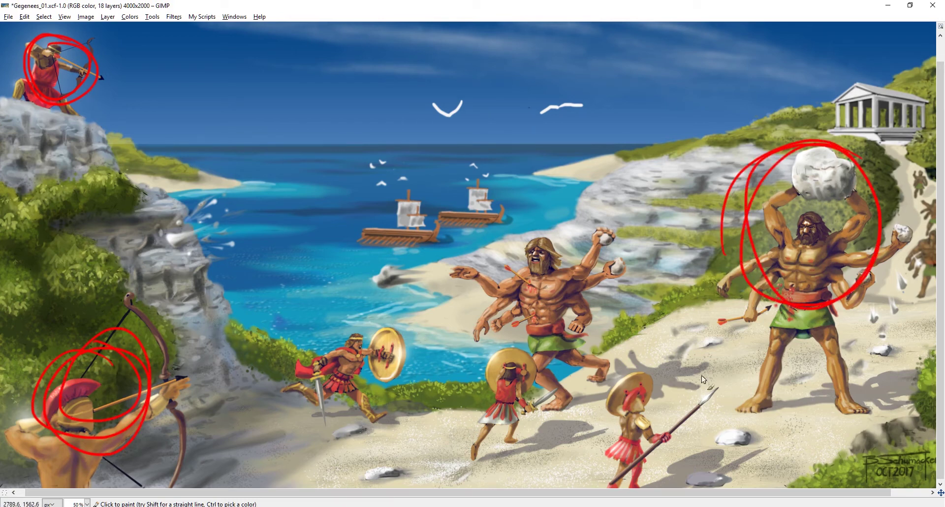
- Paint red directional strokes through the spearman, the middle swordsman and the running soldier, slanting up toward the giants
mouse_move(742, 350)
mouse_down()
mouse_move(608, 451)
mouse_move(733, 355)
mouse_move(682, 393)
mouse_up()
drag(635, 335, 503, 419)
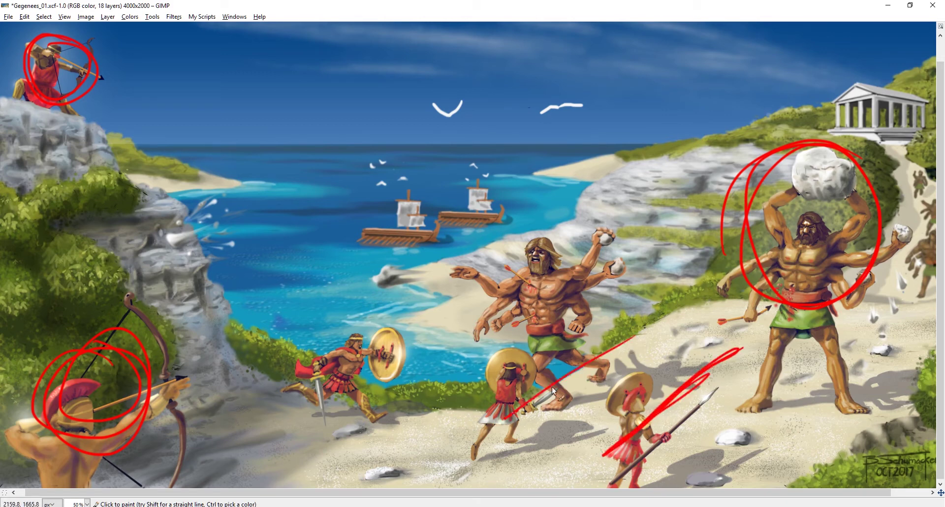
drag(551, 385, 538, 393)
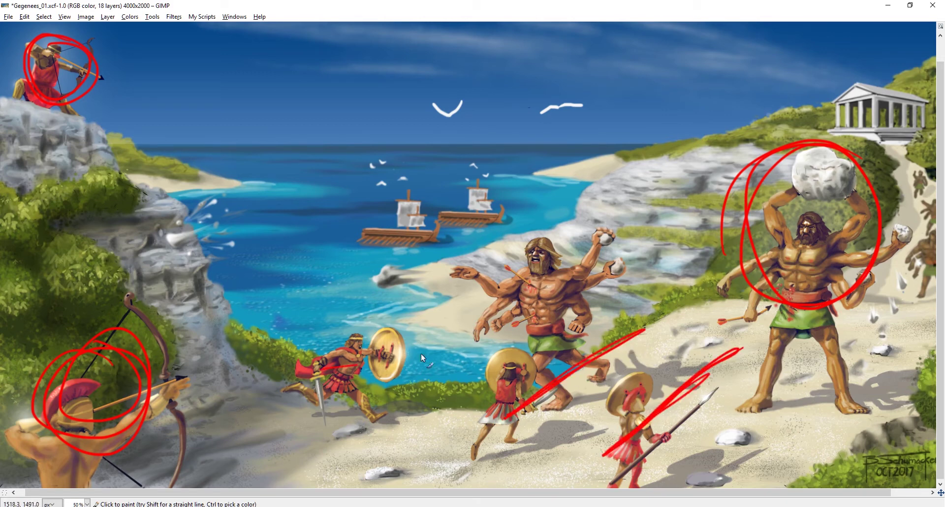
drag(421, 354, 502, 329)
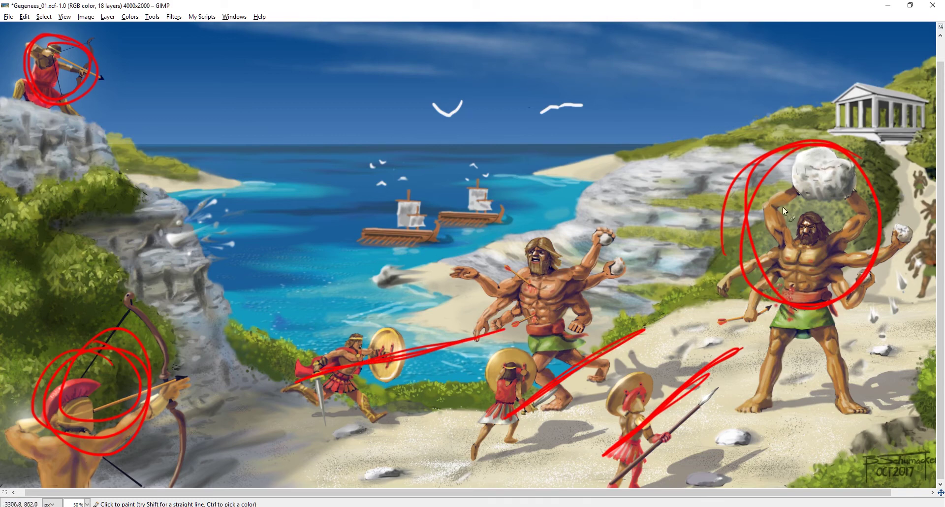
- View the whole painting at 33.3% and paint a red arc from the temple down past the distant giants, redoing it once
key(minus)
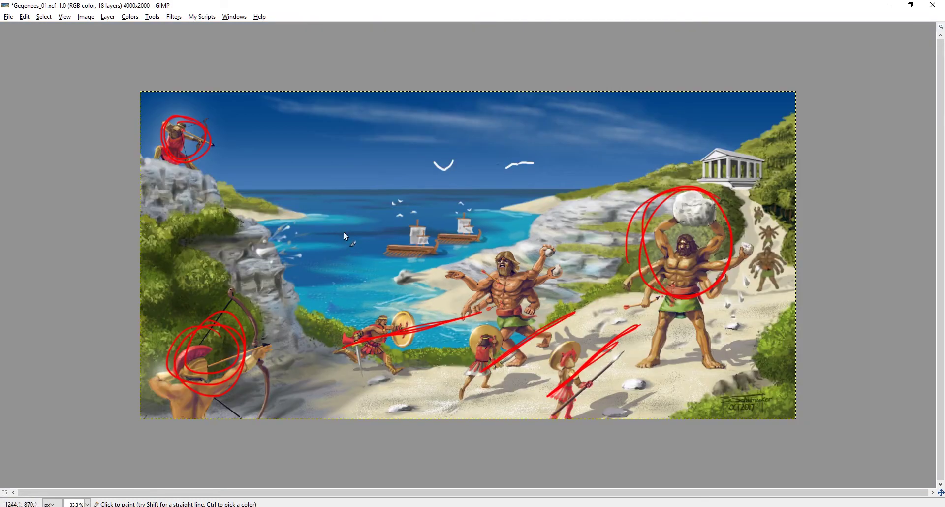
mouse_move(746, 160)
mouse_down()
mouse_move(749, 282)
mouse_move(729, 319)
mouse_up()
key(ctrl+z)
mouse_move(734, 180)
mouse_down()
mouse_move(767, 275)
mouse_move(731, 340)
mouse_up()
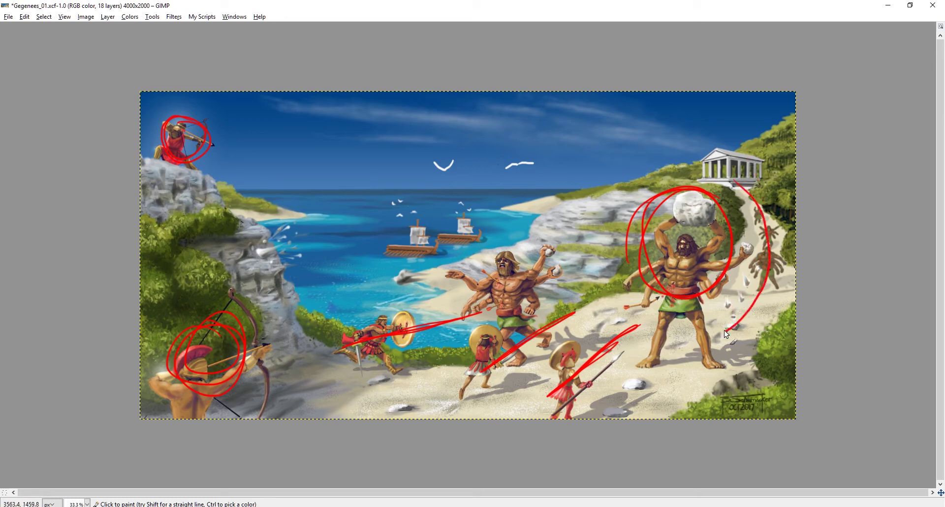
- Undo all the red circles, directional strokes and the arc on the painting
key(ctrl+z)
key(ctrl+z)
key(ctrl+z)
key(ctrl+z)
key(ctrl+z)
key(ctrl+z)
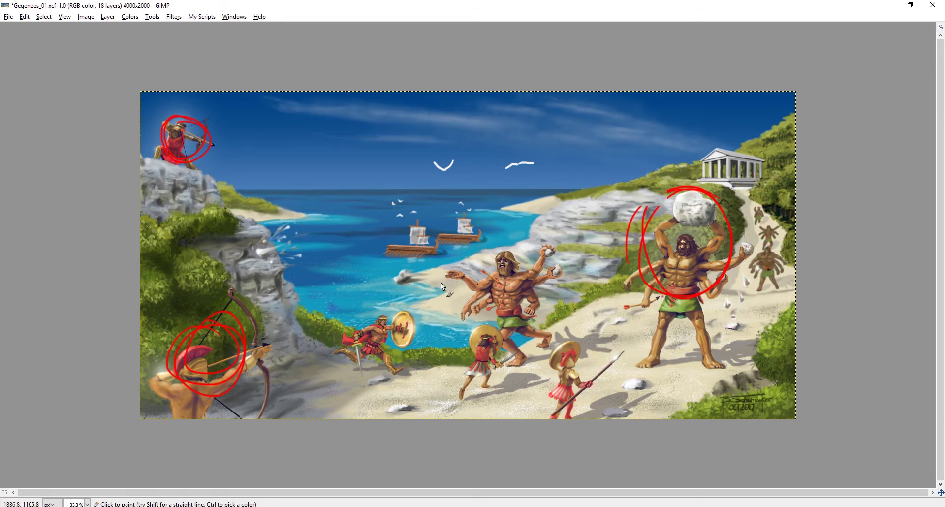
key(ctrl+z)
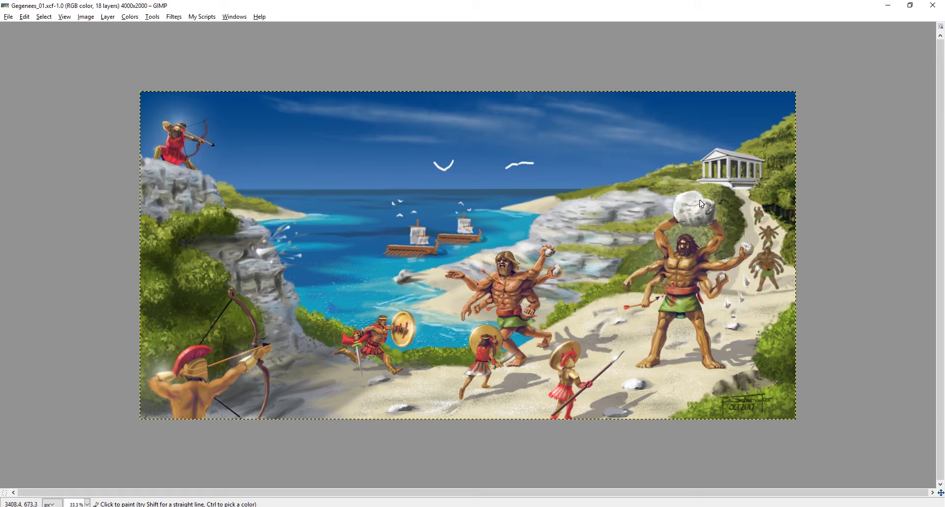
- Paint a large red circle around the standing giant, view it at 50%, and undo it
mouse_move(722, 197)
mouse_down()
mouse_move(610, 225)
mouse_move(688, 345)
mouse_move(723, 209)
mouse_move(672, 202)
mouse_move(573, 284)
mouse_move(729, 388)
mouse_move(714, 189)
mouse_up()
scroll(673, 203, up, 1)
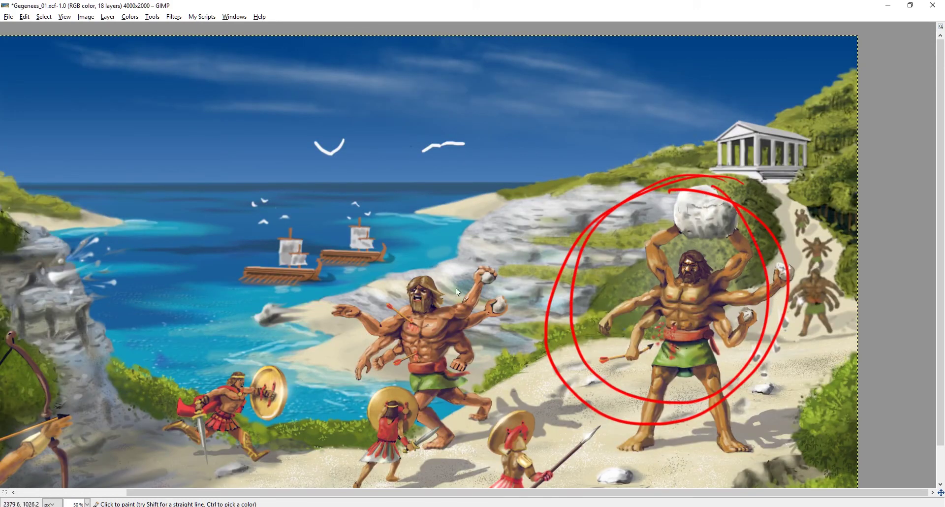
key(ctrl+z)
key(ctrl+z)
key(ctrl+z)
scroll(442, 280, down, 1)
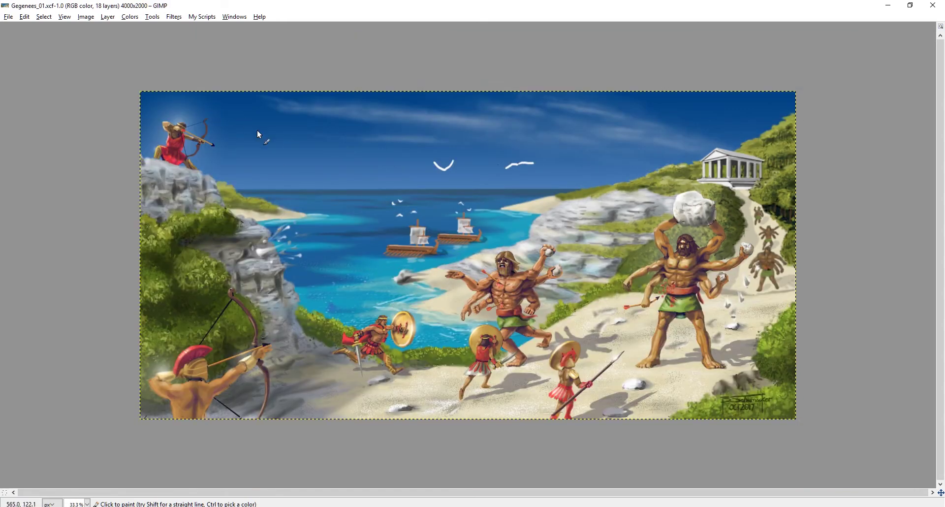
- Paint a winding red curve from the clifftop archer around the central giant to the foreground archer, and undo it
mouse_move(237, 114)
mouse_down()
mouse_move(479, 229)
mouse_move(375, 433)
mouse_move(217, 403)
mouse_up()
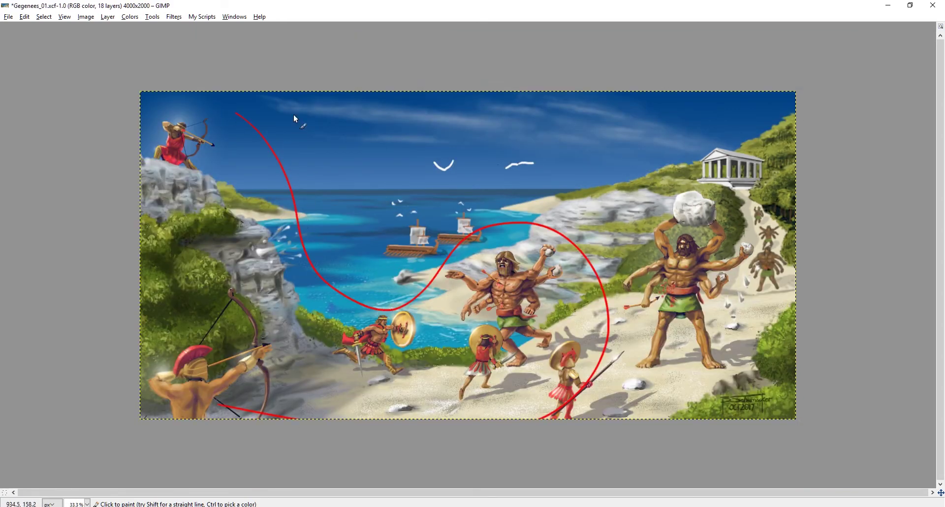
key(ctrl+z)
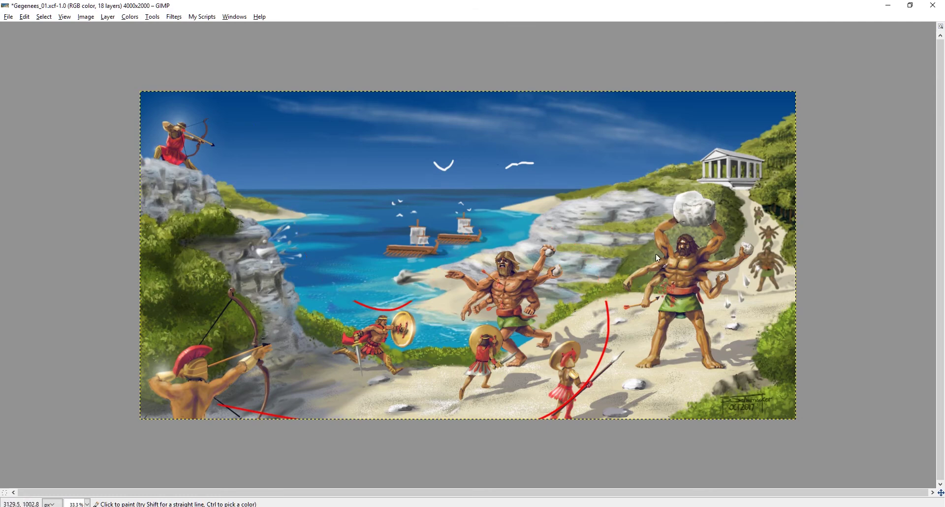
scroll(651, 264, down, 1)
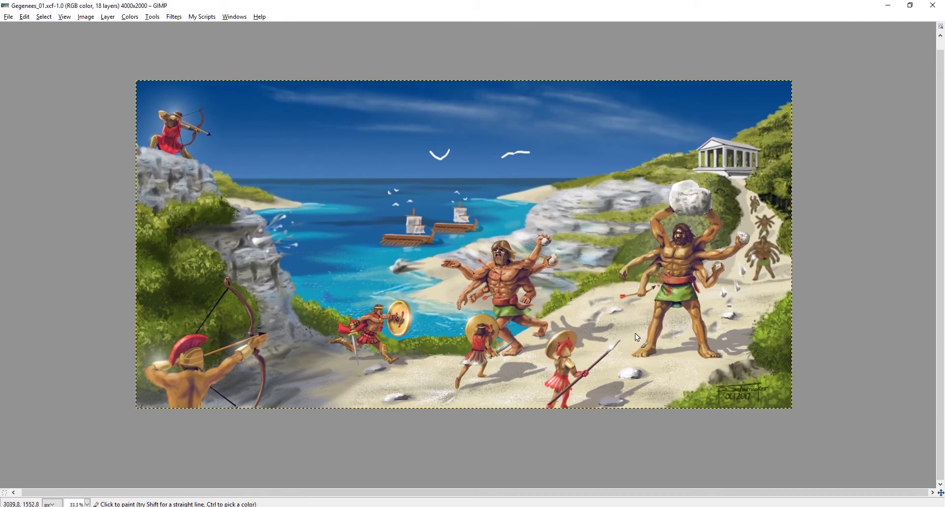
- Paint a red wave from the clifftop archer to the standing giant plus a stroke below the giant, and undo both
mouse_move(195, 87)
mouse_down()
mouse_move(298, 299)
mouse_move(489, 223)
mouse_move(627, 285)
mouse_up()
drag(549, 453, 660, 319)
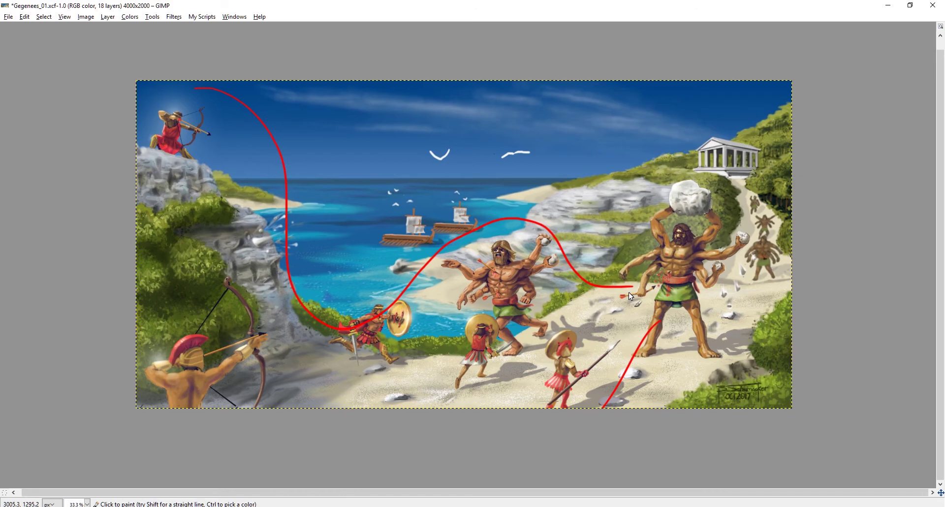
key(ctrl+z)
key(ctrl+z)
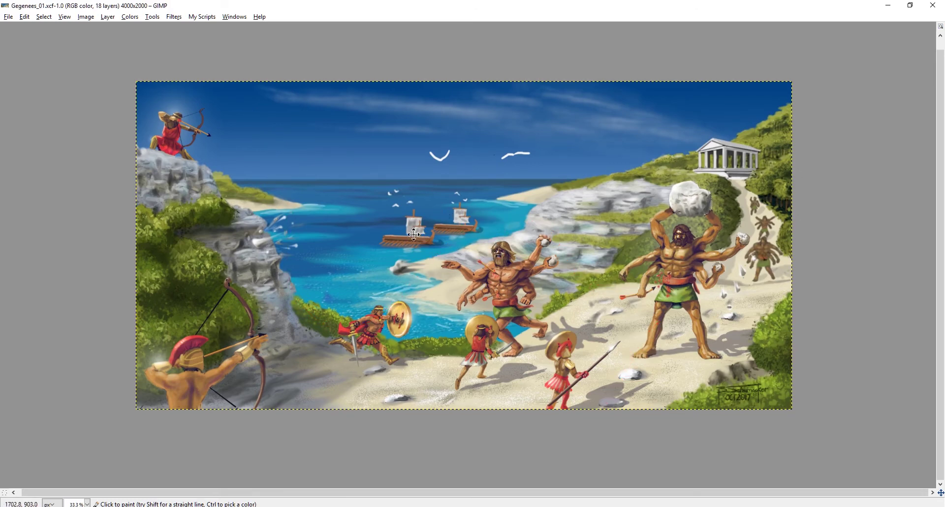
- Bring back the docks and enlarge the foreground archer to 100%
drag(415, 227, 431, 258)
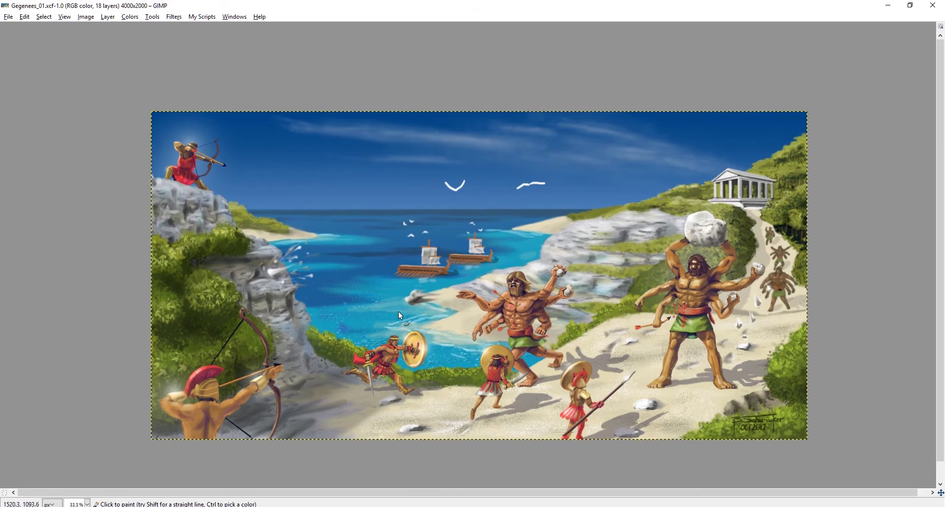
drag(398, 312, 421, 293)
scroll(405, 277, up, 1)
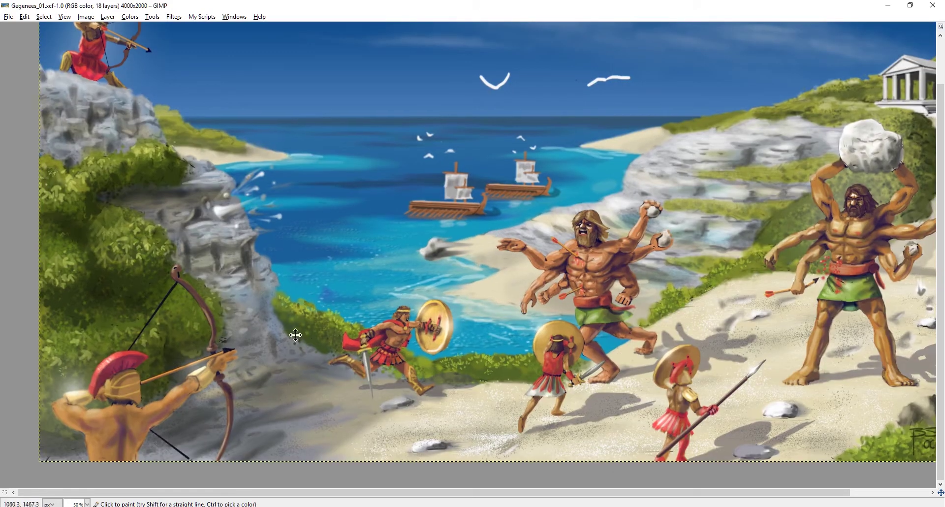
drag(294, 329, 439, 311)
key(Tab)
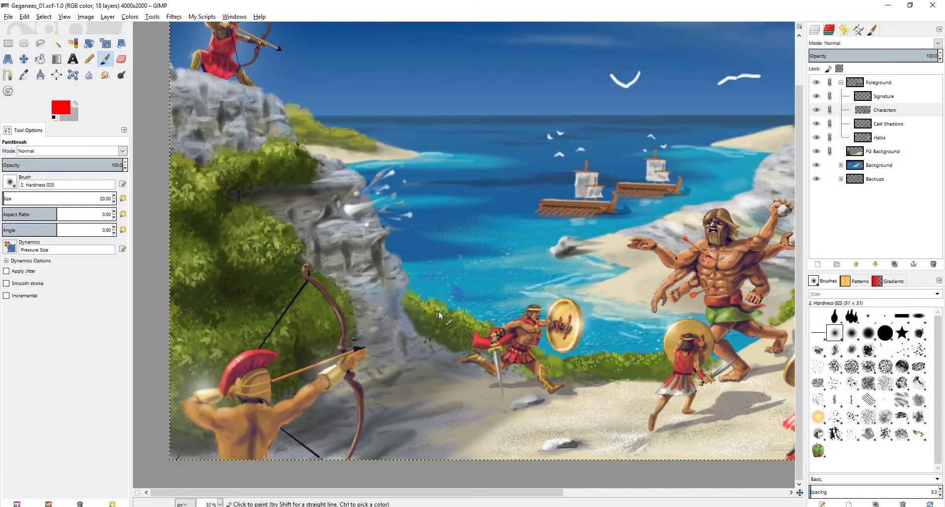
drag(303, 355, 374, 311)
scroll(374, 312, up, 2)
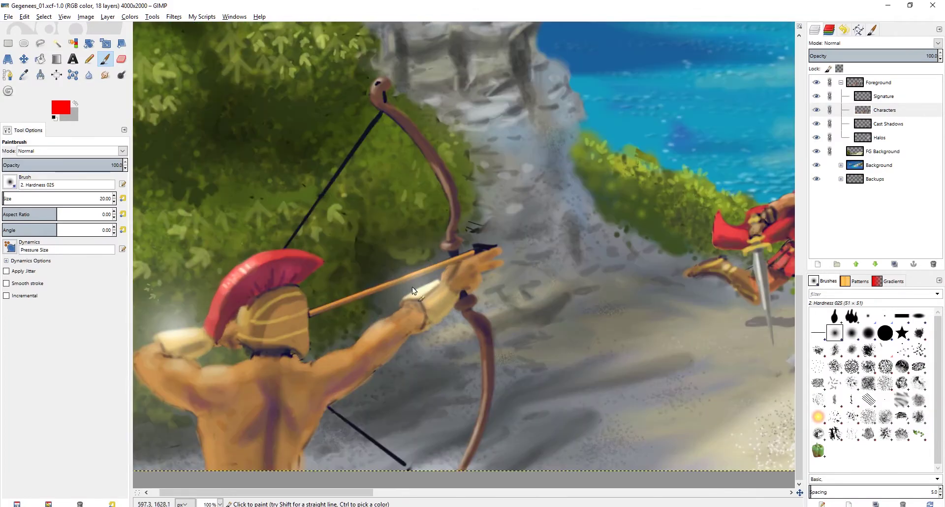
- Set the foreground color to white and lower the Paintbrush opacity to about 40%
click(76, 104)
click(62, 106)
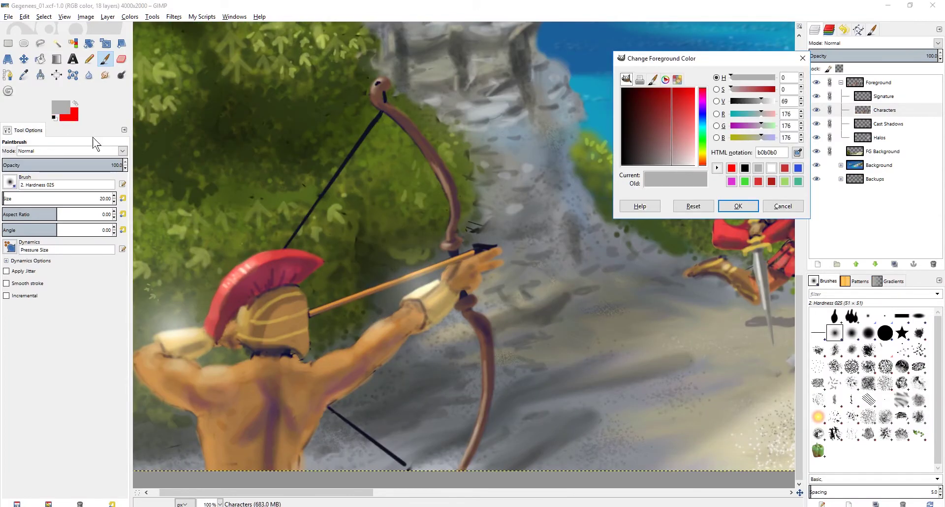
click(771, 168)
click(738, 206)
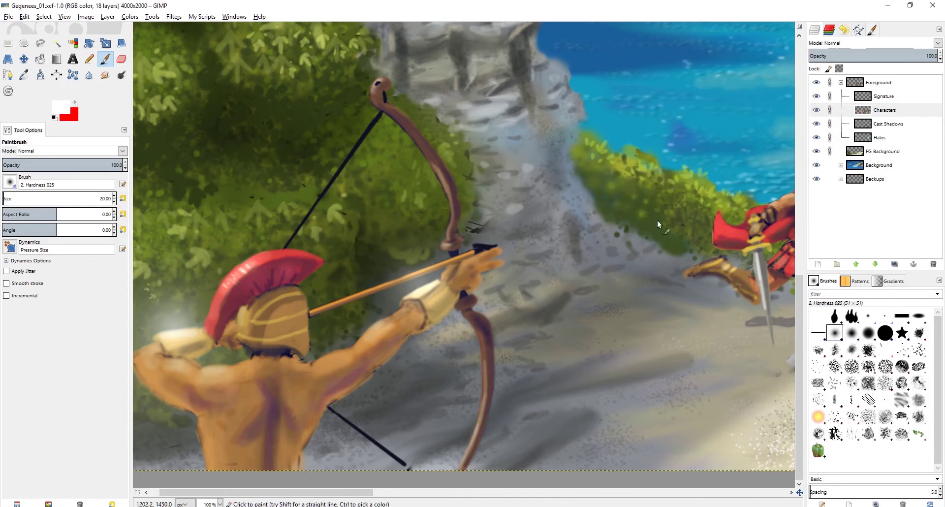
click(50, 167)
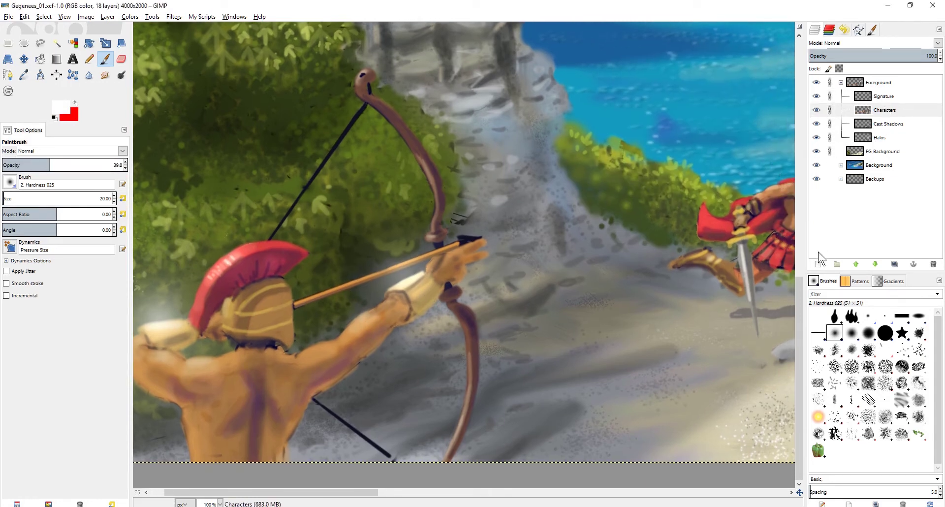
- Check what the Characters, Cast Shadows and Halos layers contain by hiding and reshowing them with the whole painting in view
click(816, 111)
click(816, 112)
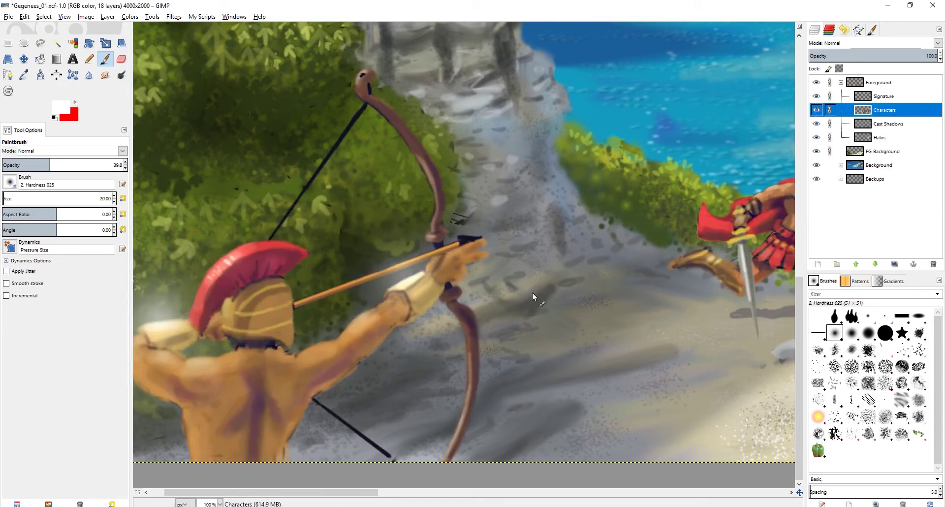
key(shift+ctrl+j)
click(817, 110)
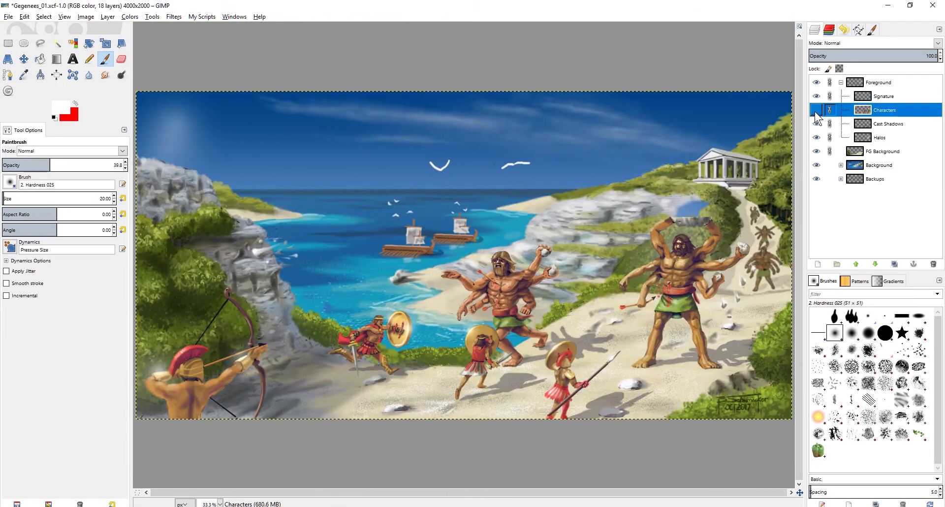
click(816, 123)
click(815, 139)
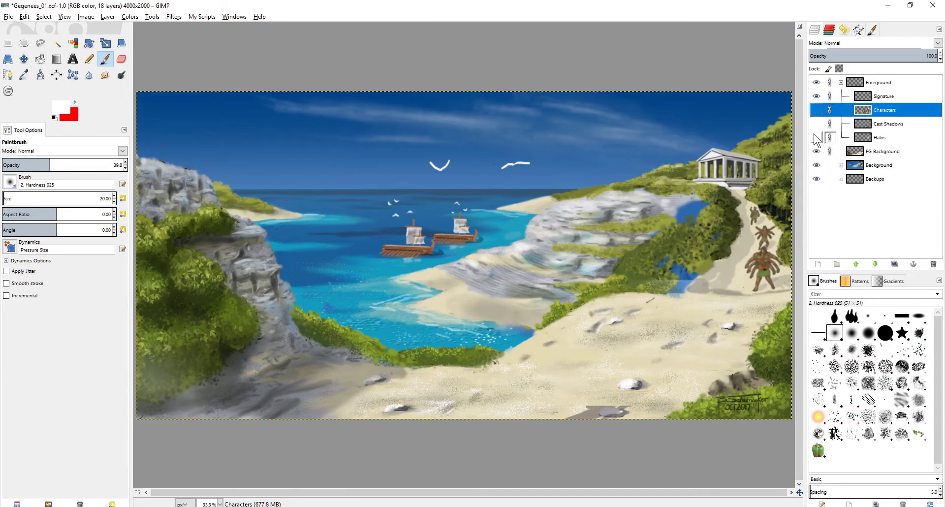
click(816, 139)
click(816, 125)
click(816, 110)
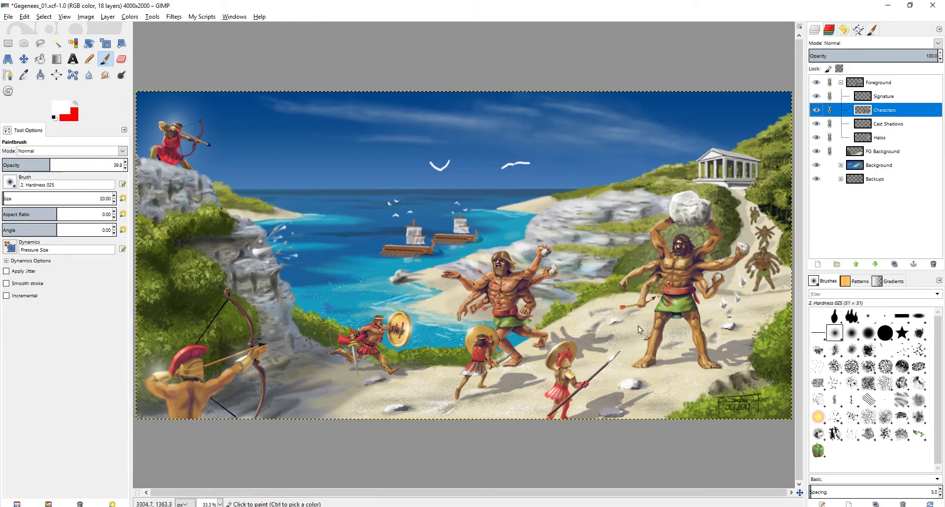
- Try a translucent white stroke beside the foreground archer's bent arm at 66.7% magnification, and undo it
drag(360, 314, 418, 271)
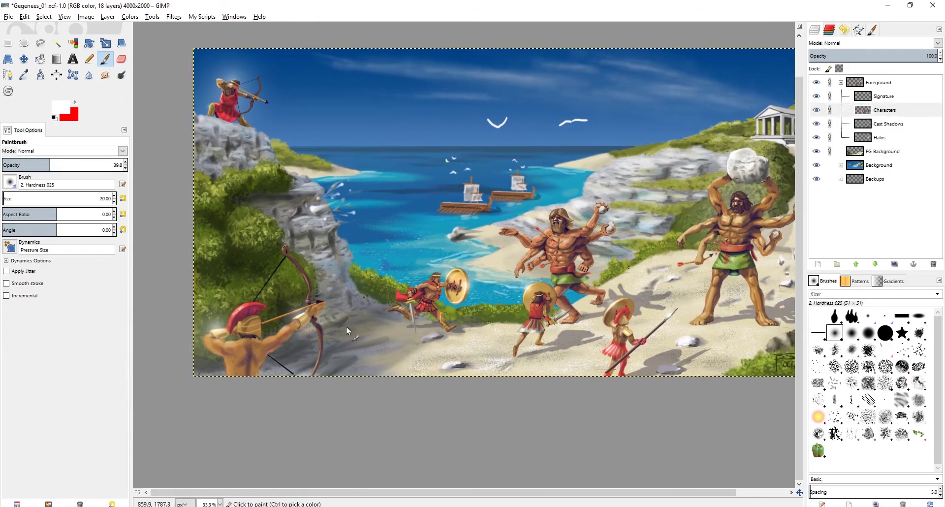
drag(271, 333, 354, 349)
scroll(383, 299, up, 3)
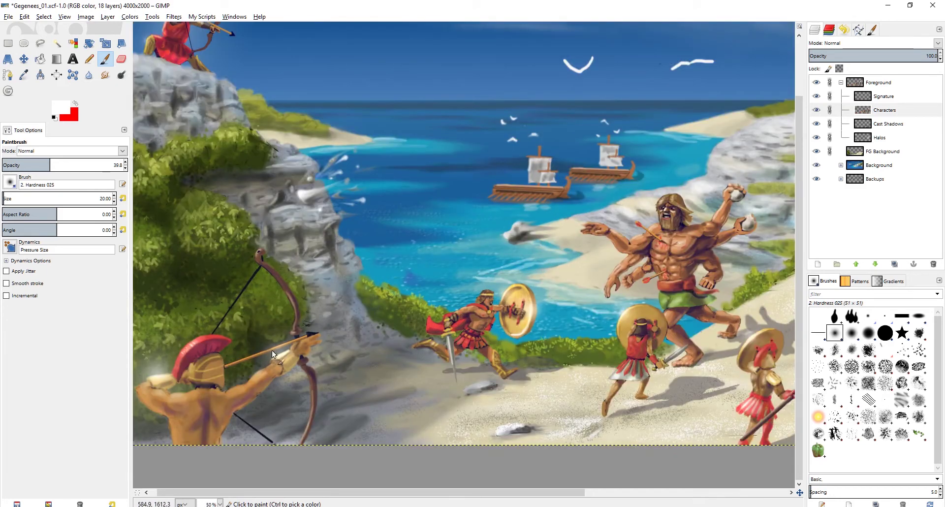
scroll(275, 355, down, 1)
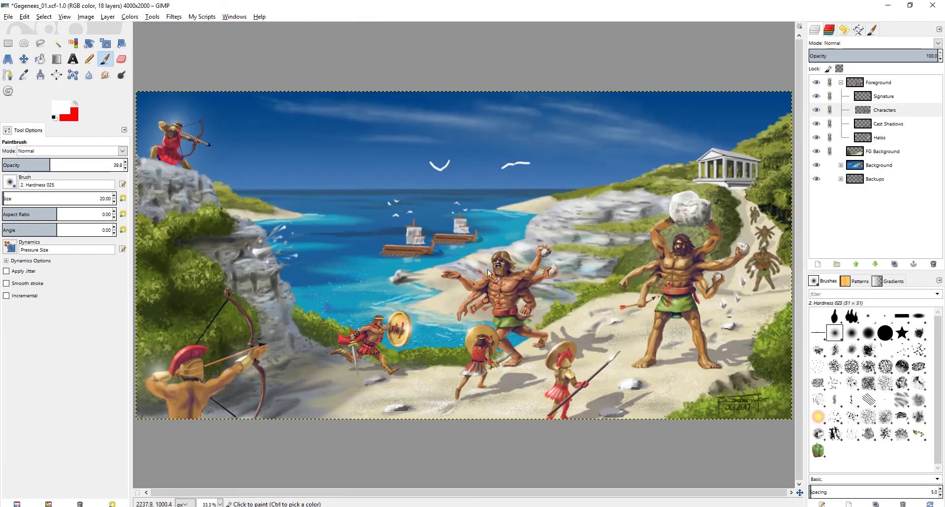
drag(281, 351, 382, 323)
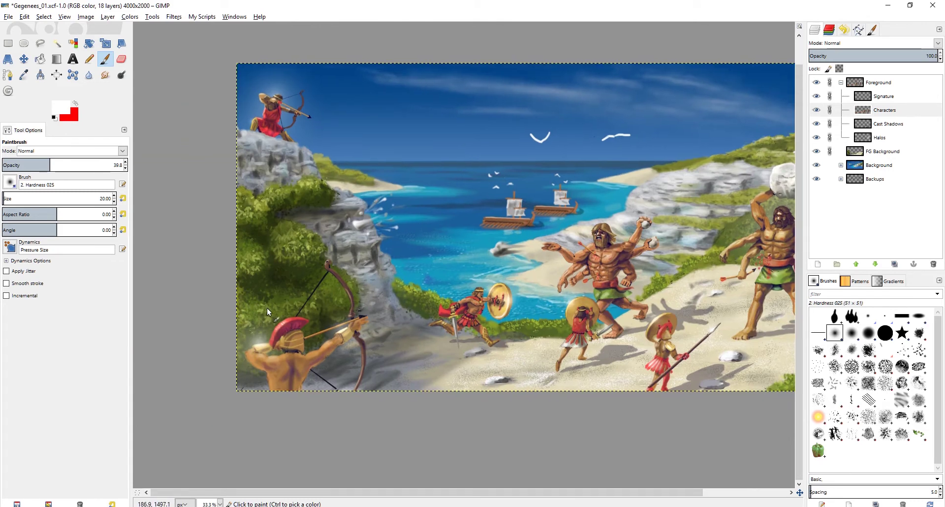
scroll(267, 308, up, 2)
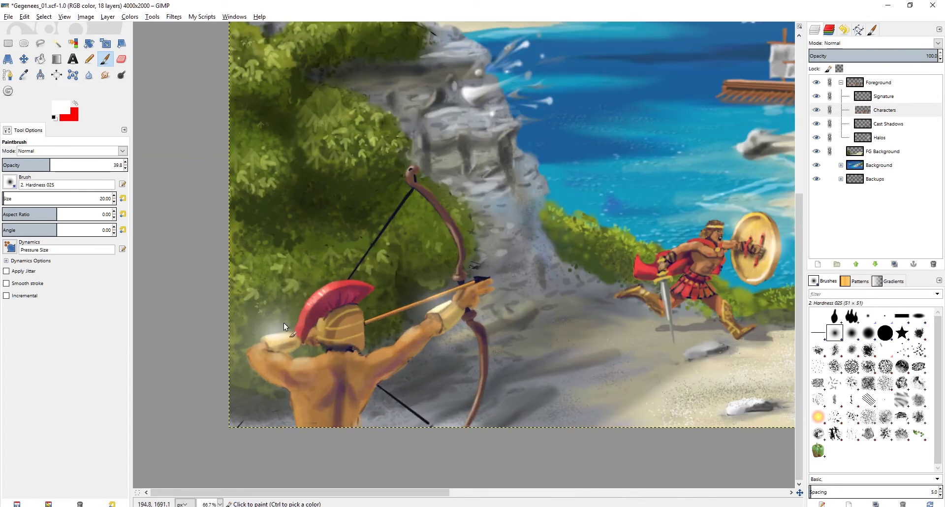
mouse_move(282, 363)
mouse_down()
mouse_move(265, 345)
mouse_move(301, 330)
mouse_up()
key(ctrl+z)
- Increase the Paintbrush size to 70
key(shift+])
key(shift+])
key(shift+])
key(shift+])
key(shift+])
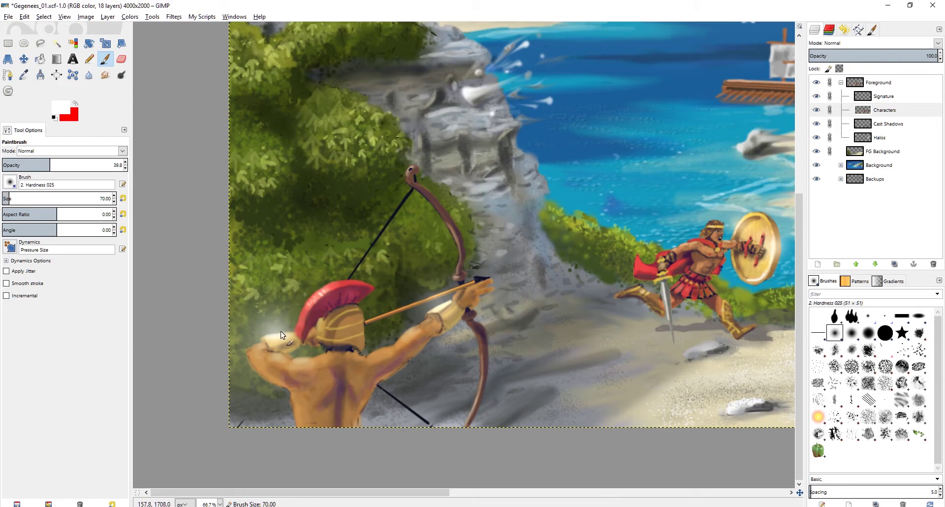
- Increase the Paintbrush size to about 386
key(shift+])
key(shift+])
key(shift+])
key(shift+])
key(shift+])
key(shift+])
key(shift+])
key(shift+])
key(shift+])
key(shift+])
key(shift+])
key(shift+])
key(shift+])
key(shift+])
key(shift+])
key(shift+])
key(shift+])
key(shift+])
key(shift+])
key(shift+])
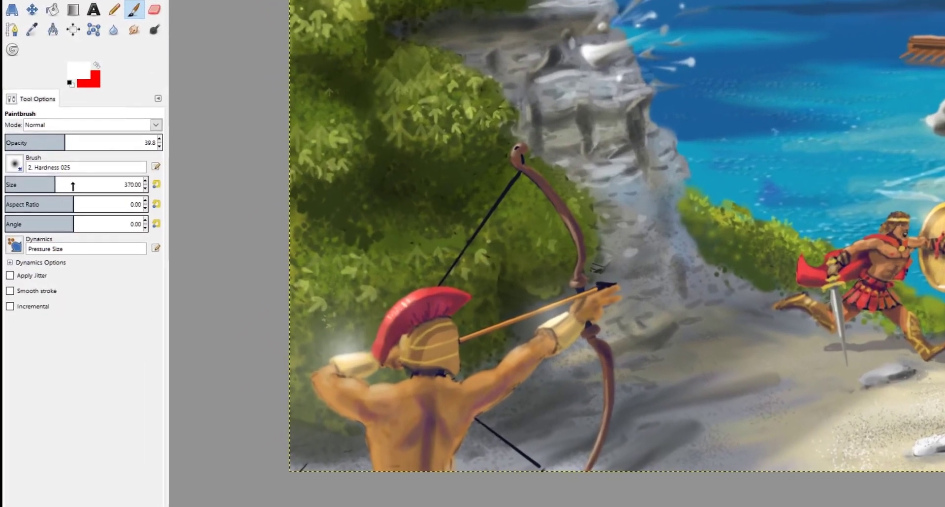
click(57, 185)
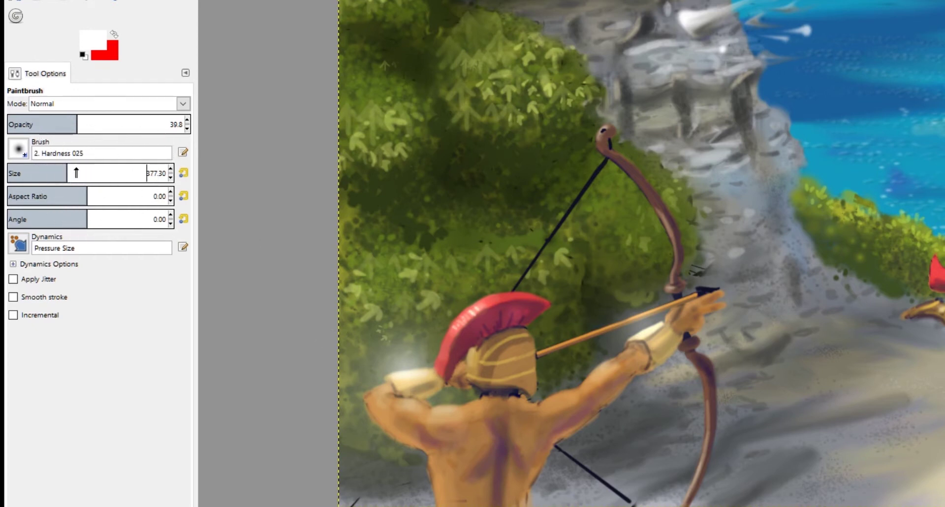
mouse_move(78, 173)
mouse_down()
mouse_move(50, 173)
mouse_move(71, 174)
mouse_up()
- Try a large, soft white glow above the foreground archer's bent arm, and undo it
mouse_move(409, 376)
mouse_down()
mouse_move(418, 380)
mouse_move(390, 386)
mouse_move(416, 377)
mouse_up()
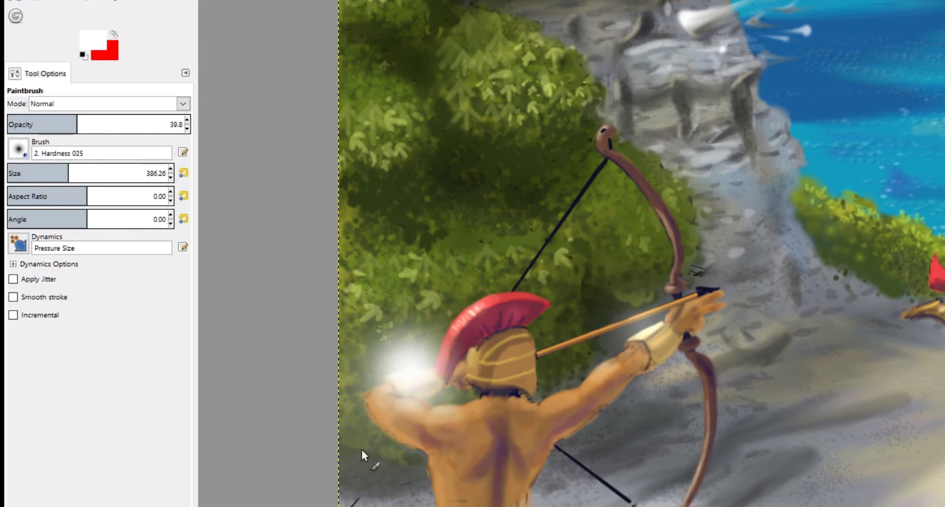
key(ctrl+z)
key(ctrl+z)
key(ctrl+z)
key(ctrl+z)
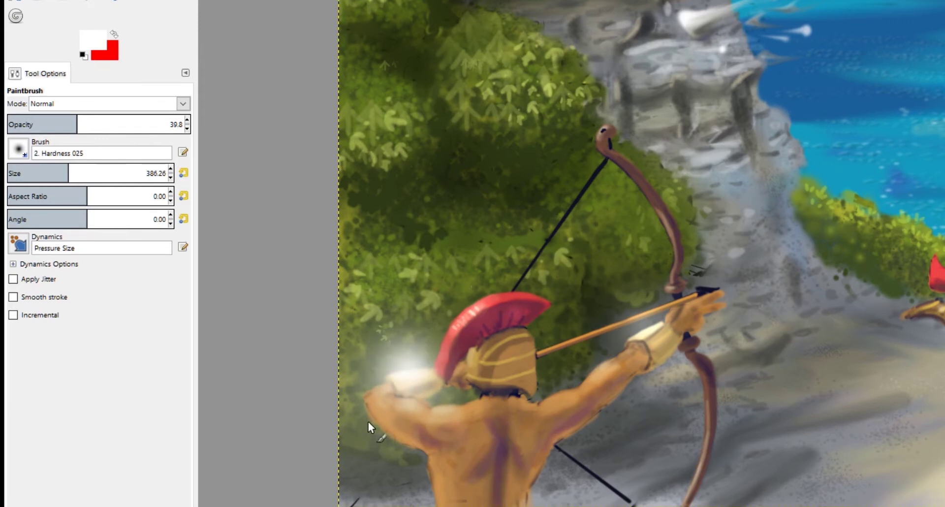
key(ctrl+z)
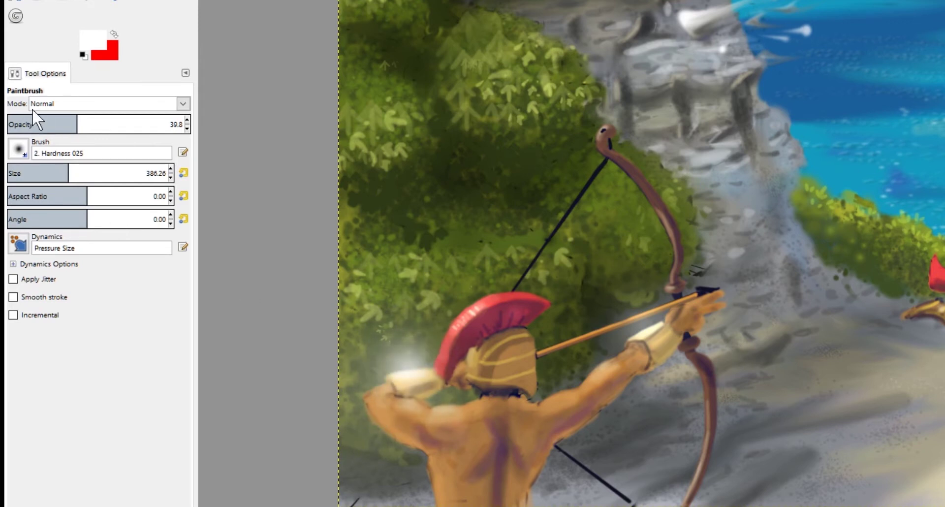
- Lower the Paintbrush opacity to 17.5
click(38, 124)
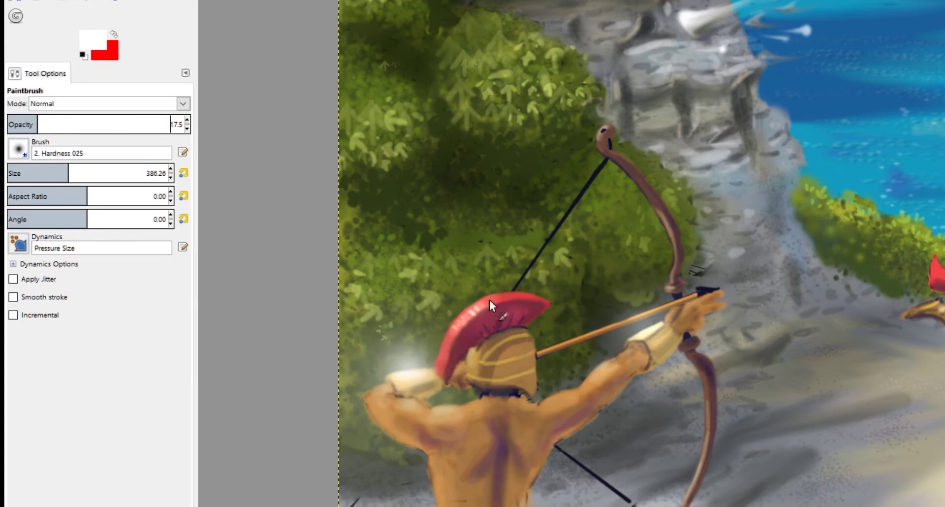
- Examine the running swordsman's head, cape and round shield up close and against the surrounding scene
drag(762, 410, 742, 457)
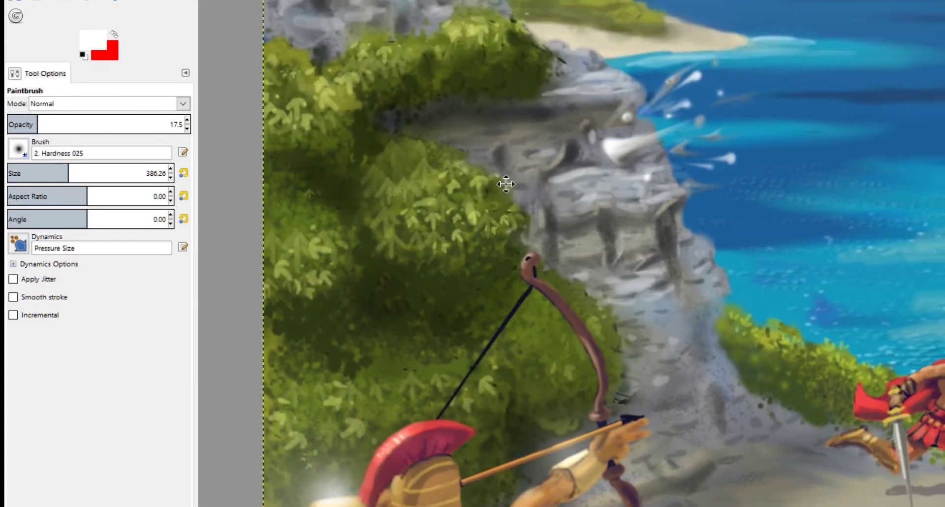
drag(482, 136, 389, 22)
drag(730, 236, 599, 207)
scroll(717, 227, up, 4)
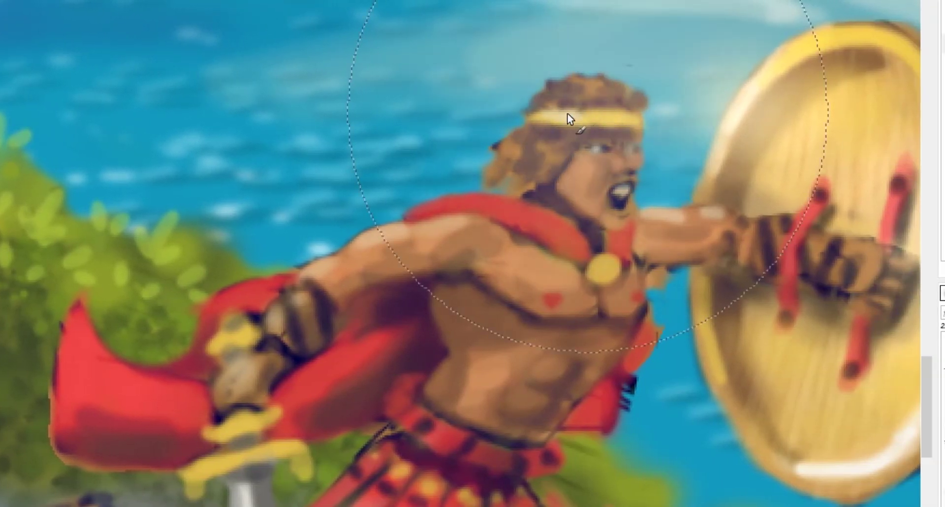
scroll(433, 165, down, 1)
scroll(490, 140, down, 2)
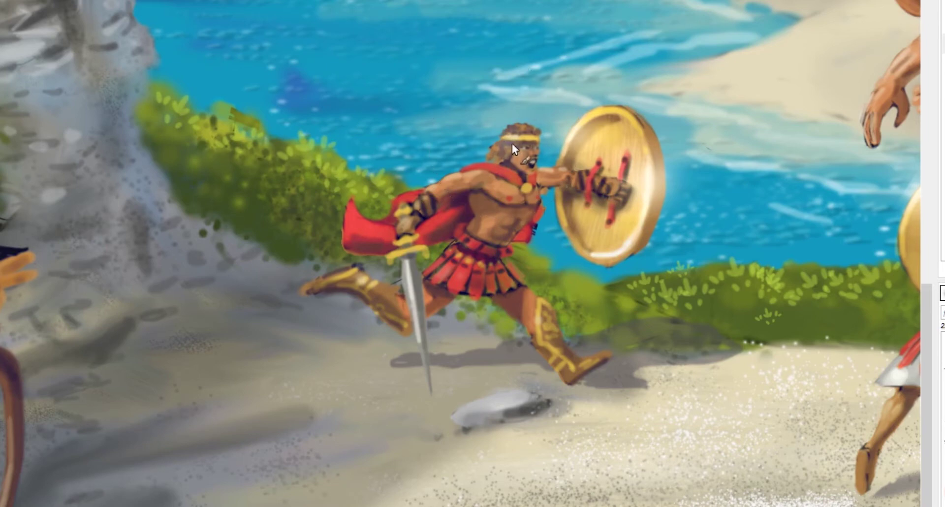
scroll(452, 241, down, 2)
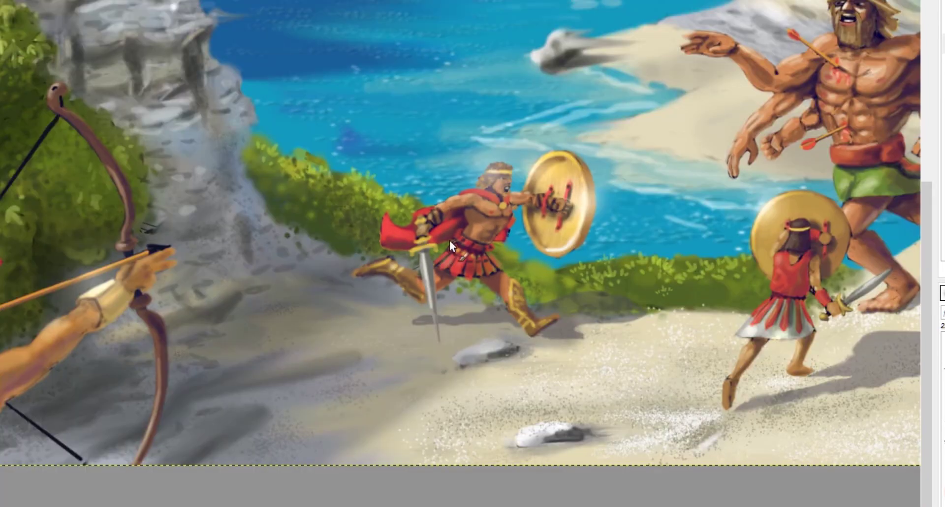
scroll(464, 220, up, 2)
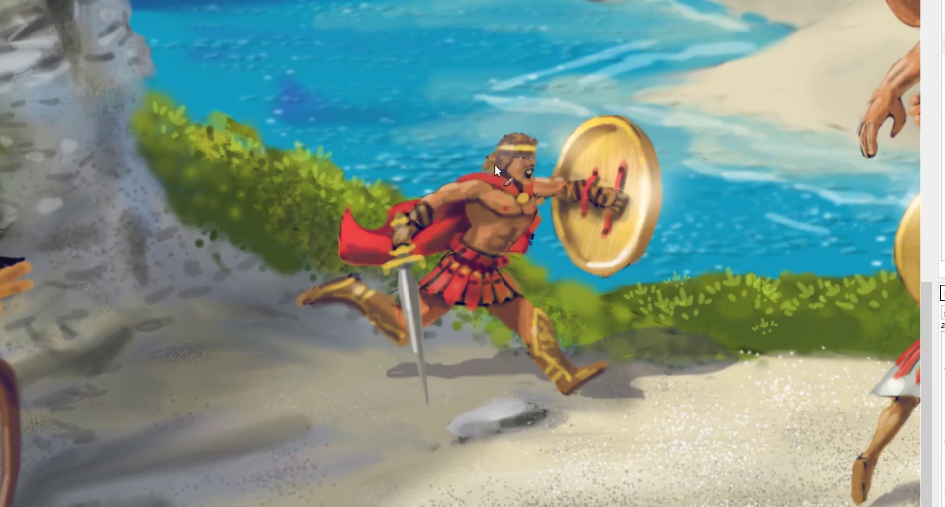
scroll(432, 264, down, 2)
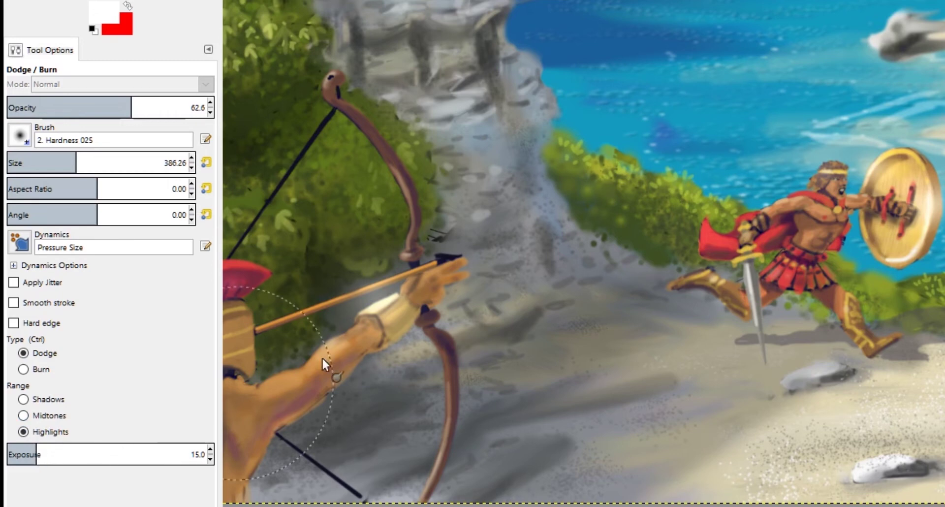
scroll(731, 221, up, 3)
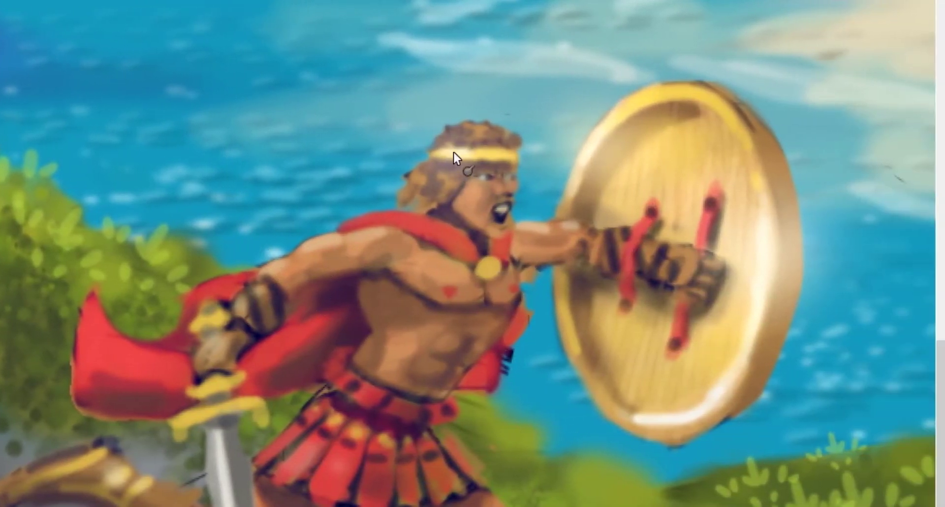
scroll(454, 151, up, 2)
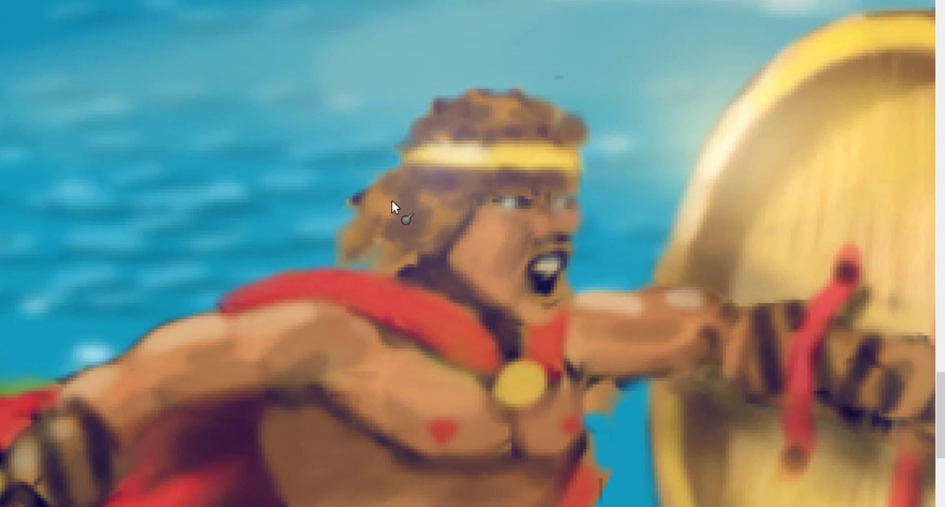
scroll(396, 204, down, 4)
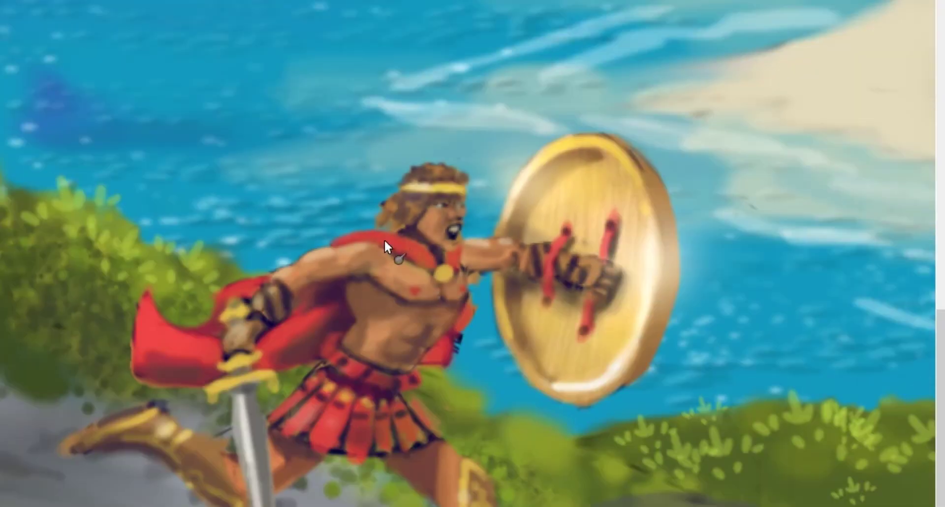
scroll(441, 232, down, 3)
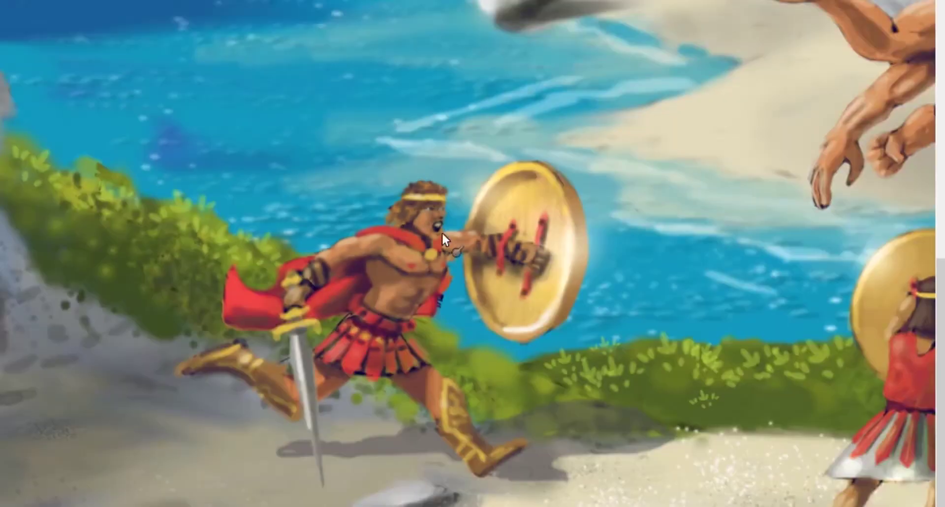
drag(390, 195, 230, 247)
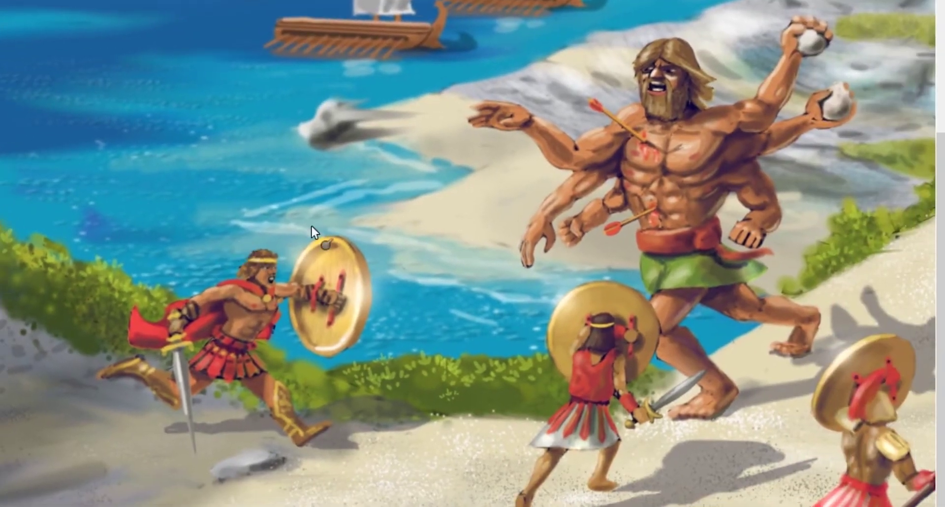
- Try brightening the upper part of the running swordsman's shield with Dodge strokes on the highlights, and compare it in close and wide views
scroll(324, 241, up, 1)
scroll(340, 250, up, 3)
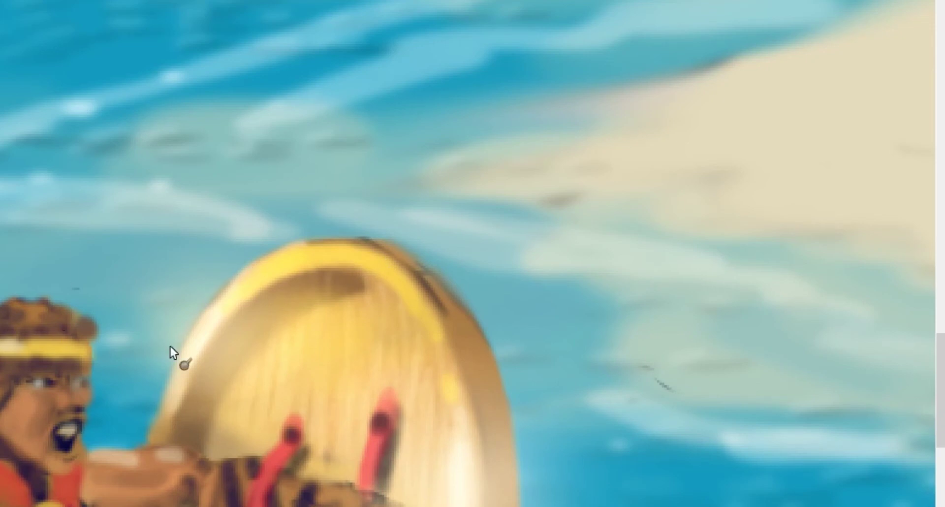
drag(170, 346, 144, 349)
mouse_move(382, 276)
mouse_down()
mouse_move(348, 274)
mouse_move(368, 280)
mouse_move(360, 283)
mouse_move(368, 261)
mouse_up()
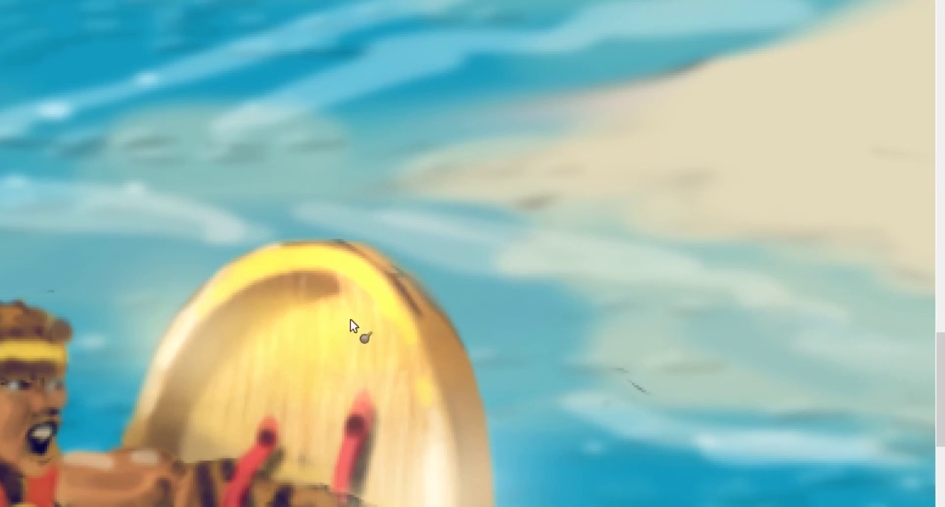
mouse_move(351, 320)
mouse_down()
mouse_move(388, 255)
mouse_move(354, 310)
mouse_move(376, 279)
mouse_up()
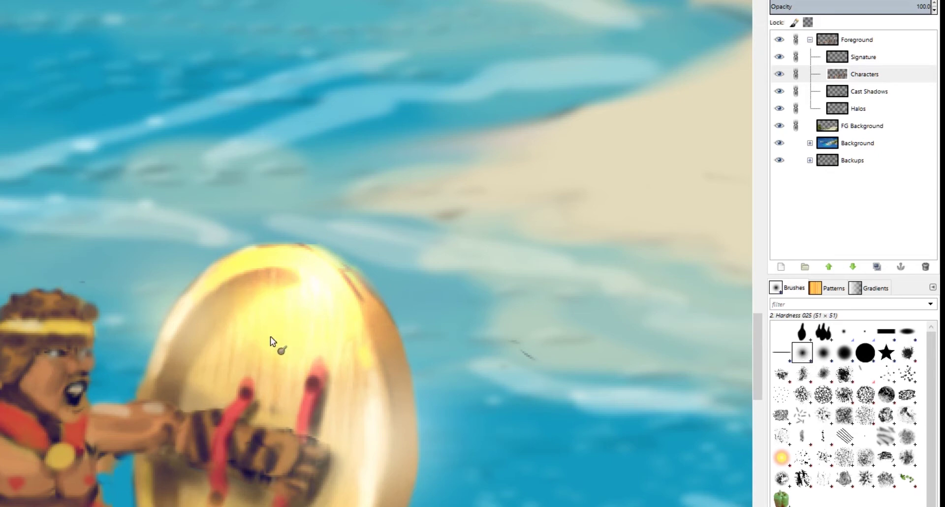
scroll(247, 370, down, 5)
scroll(300, 305, up, 5)
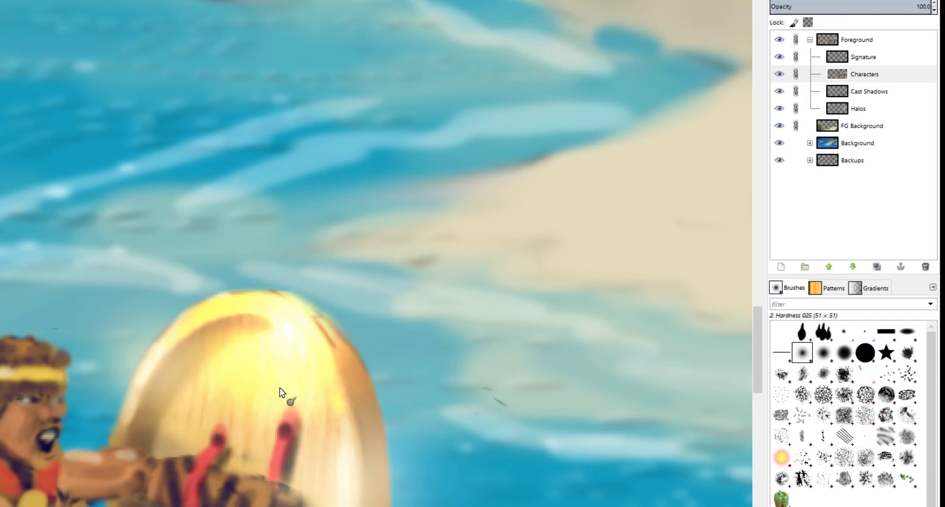
scroll(262, 374, down, 5)
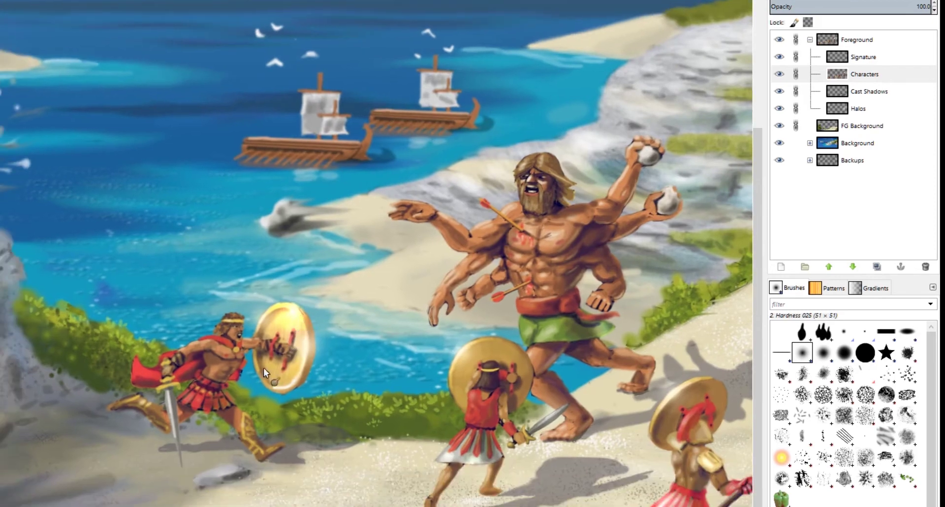
- Check what the Characters layer contributes around the running swordsman by hiding and reshowing it
scroll(264, 368, up, 4)
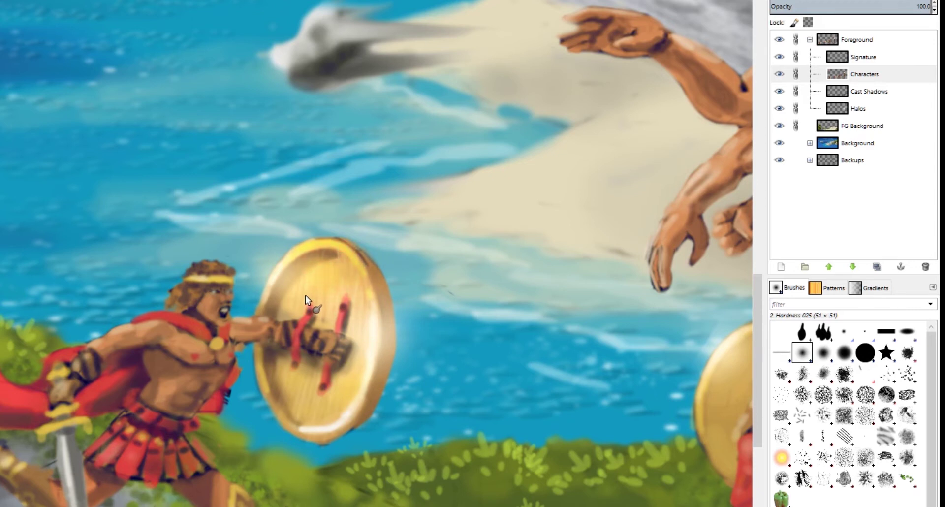
key(v)
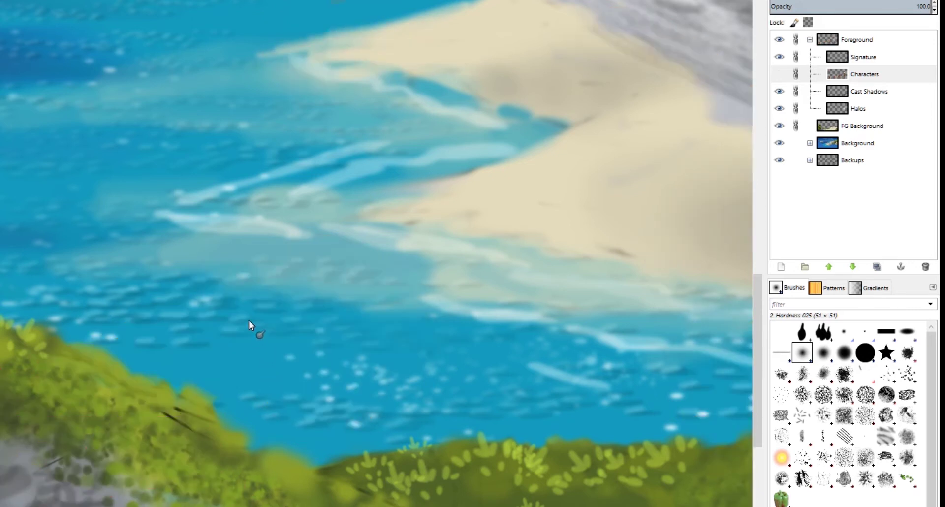
key(v)
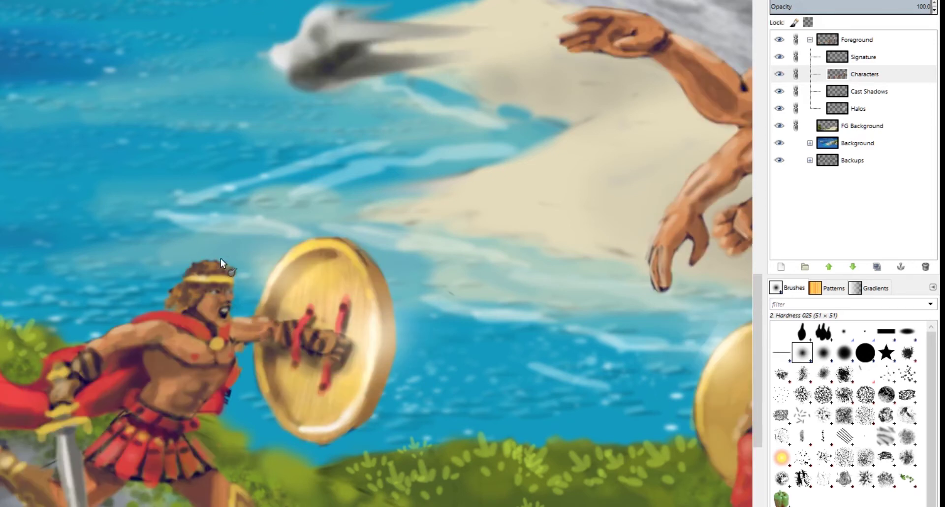
- Examine the whole painting, and inspect the rocky cliff, bushes and splashes above the foreground archer up close
scroll(253, 258, down, 4)
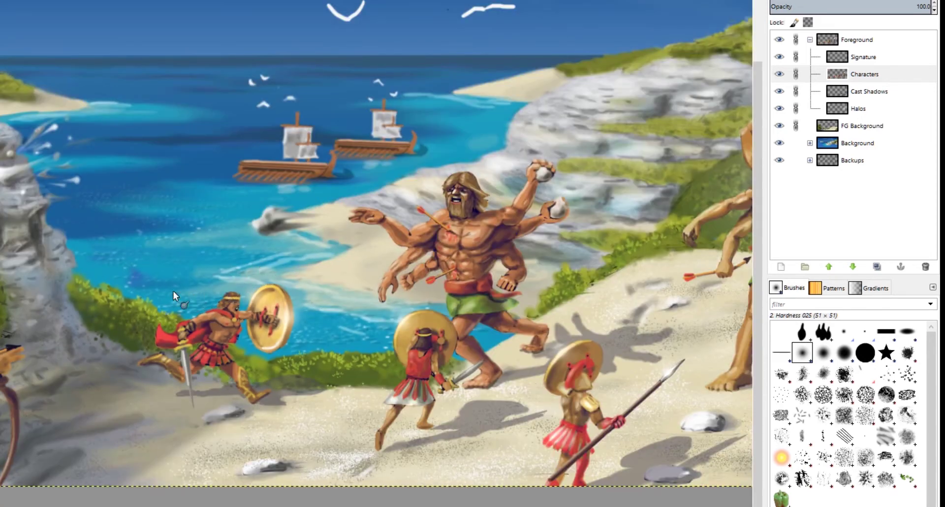
scroll(173, 291, down, 2)
scroll(159, 315, down, 2)
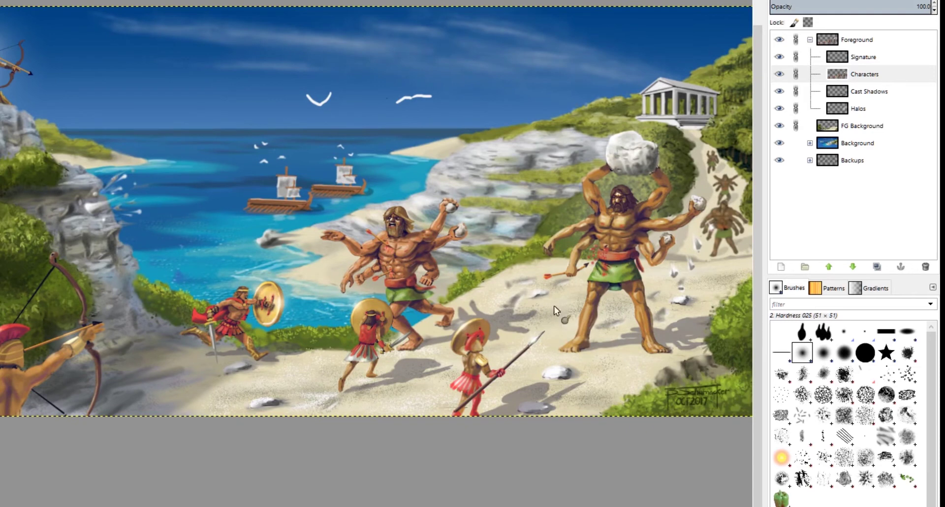
scroll(163, 283, down, 2)
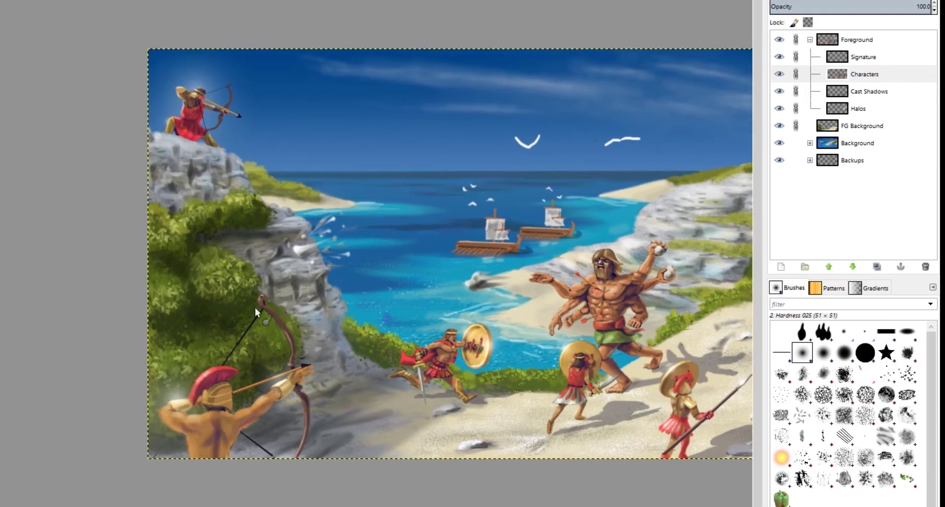
scroll(176, 285, up, 5)
scroll(394, 299, right, 1)
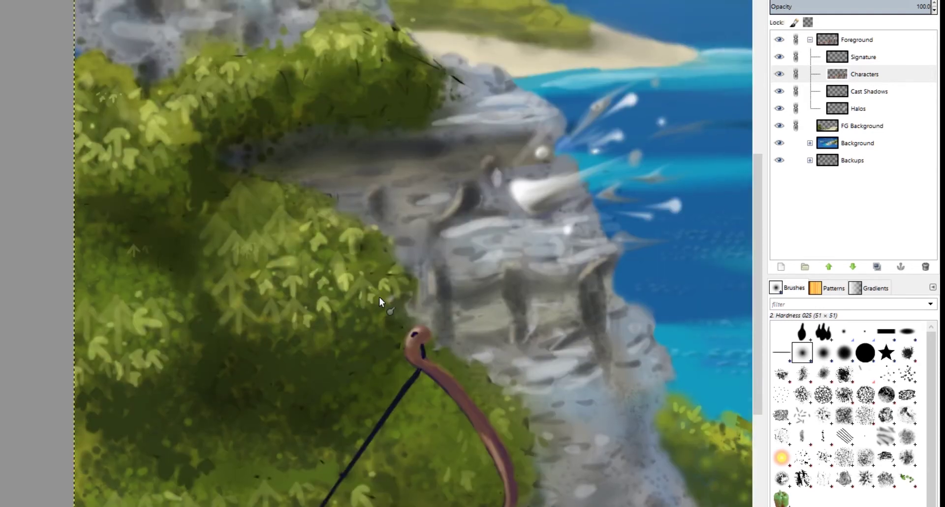
scroll(285, 270, up, 2)
scroll(294, 274, down, 4)
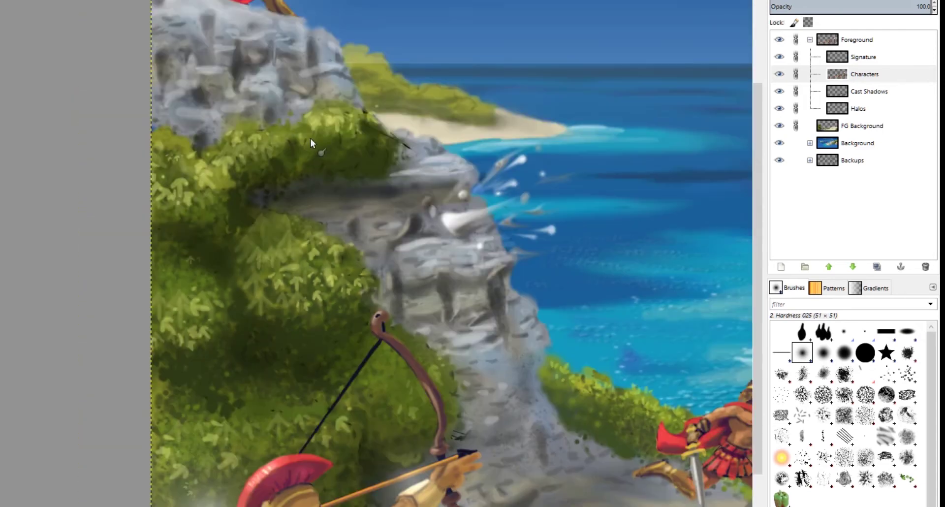
scroll(175, 189, down, 3)
scroll(258, 288, up, 4)
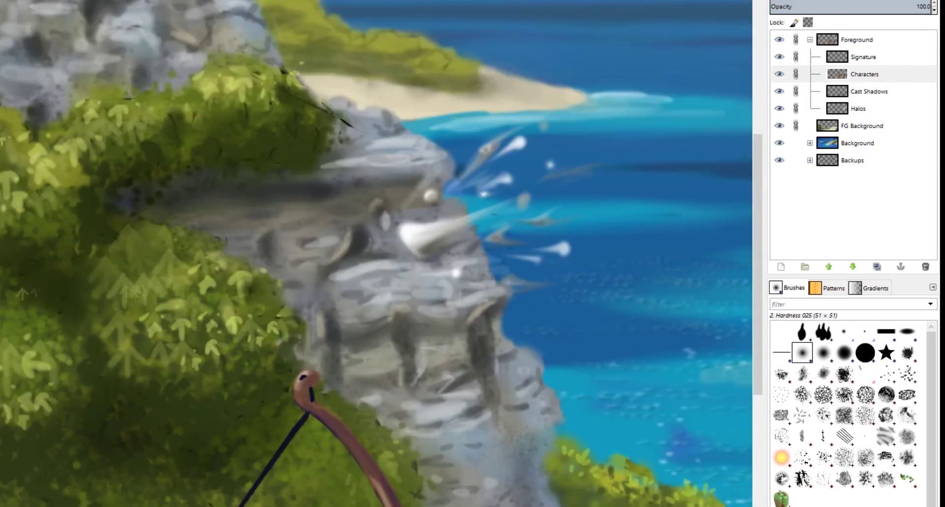
scroll(249, 275, right, 5)
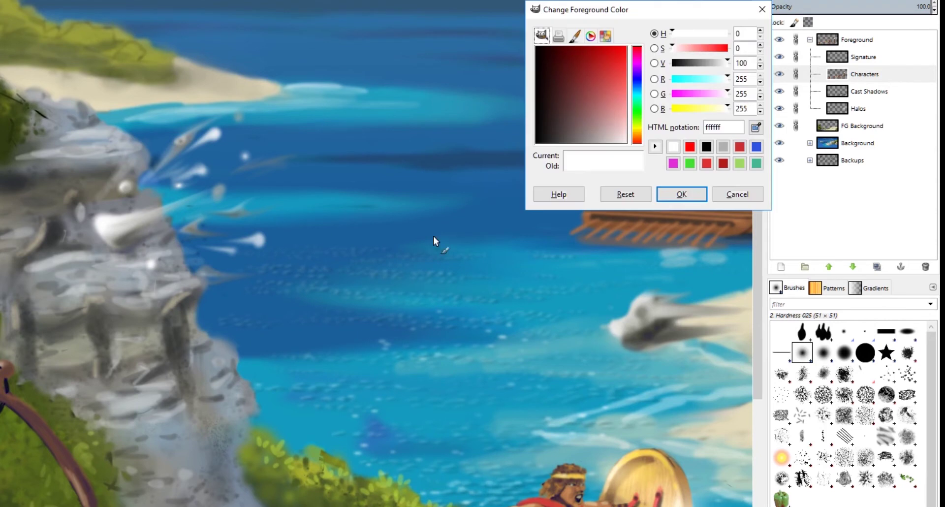
- Set the foreground color to a medium green
click(637, 112)
click(611, 87)
drag(609, 90, 596, 74)
click(679, 202)
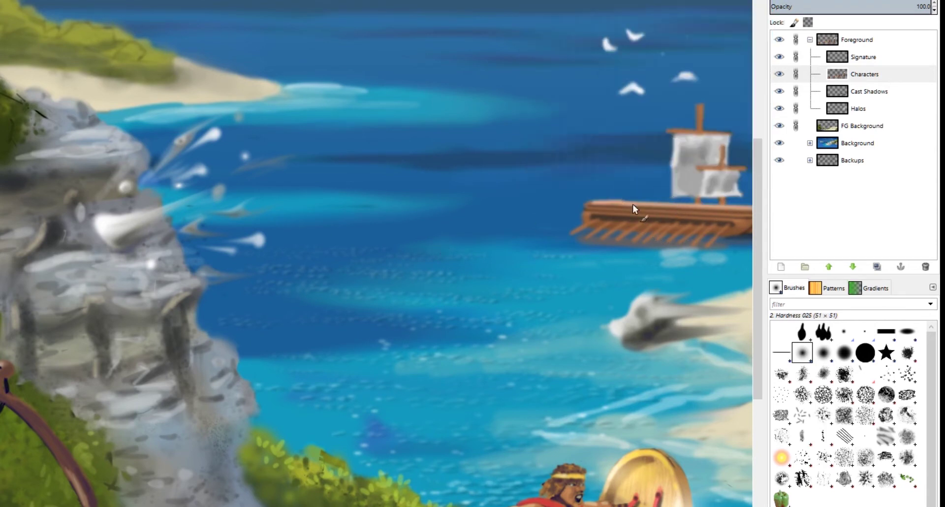
- Paint a soft green spot on the blue water between the cliff and the ship, on the Characters layer
scroll(447, 237, down, 1)
click(335, 232)
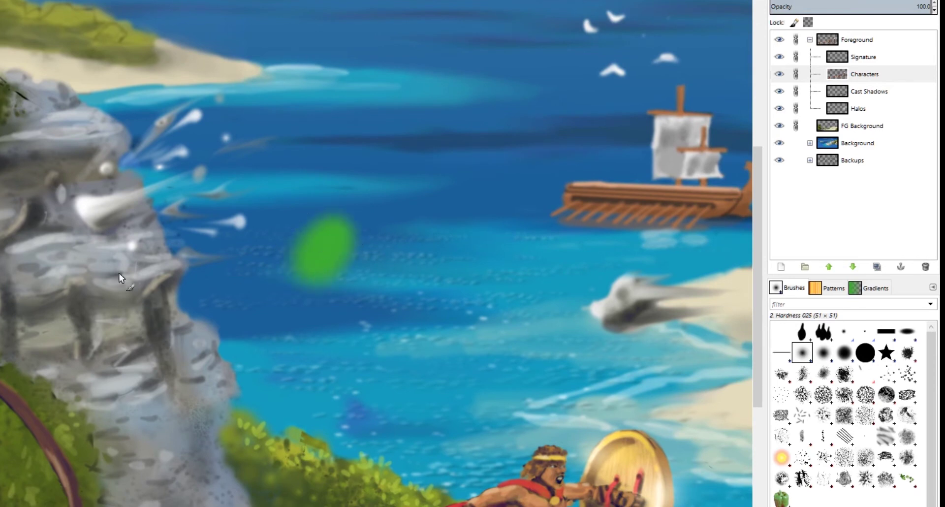
scroll(358, 238, right, 1)
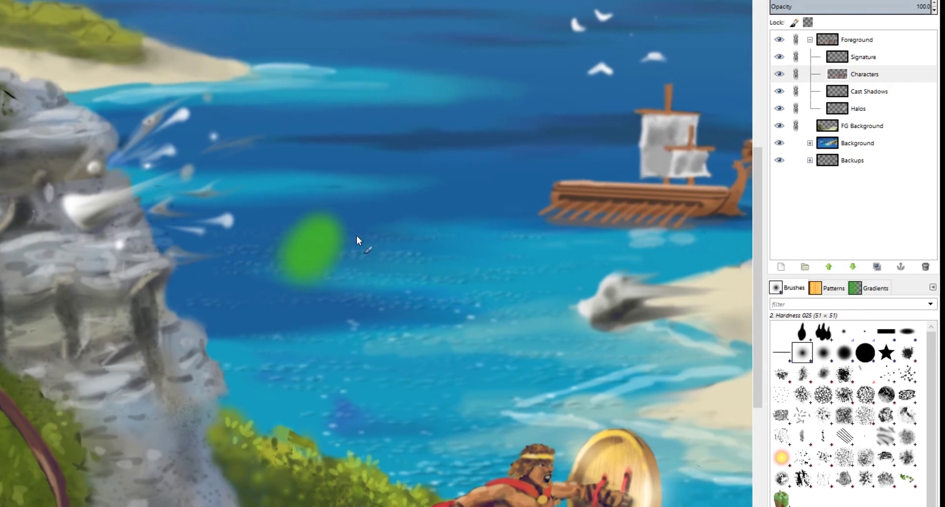
- Undo the soft green spot, paint a green upward arrow on the water, and copy it with a rectangular selection
key(ctrl+z)
mouse_move(356, 203)
mouse_down()
mouse_move(354, 288)
mouse_move(392, 237)
mouse_up()
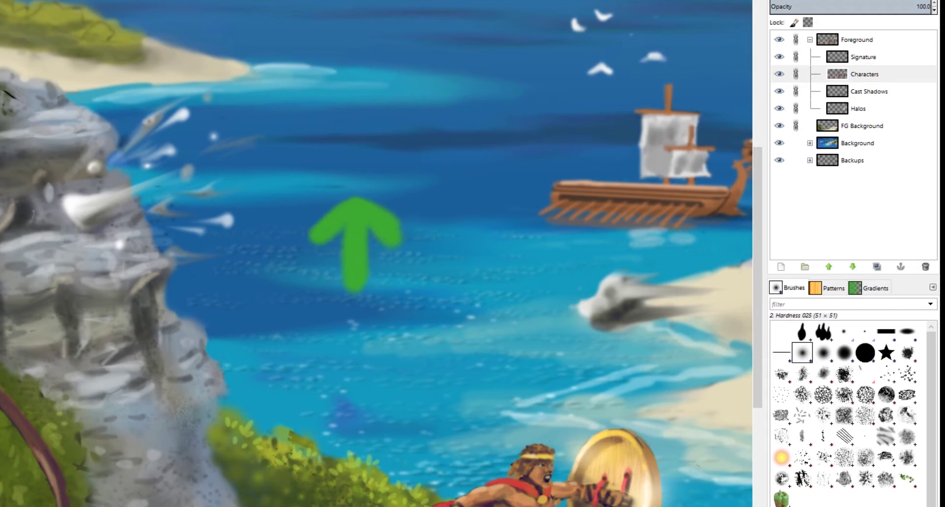
key(r)
drag(292, 168, 427, 309)
key(ctrl+c)
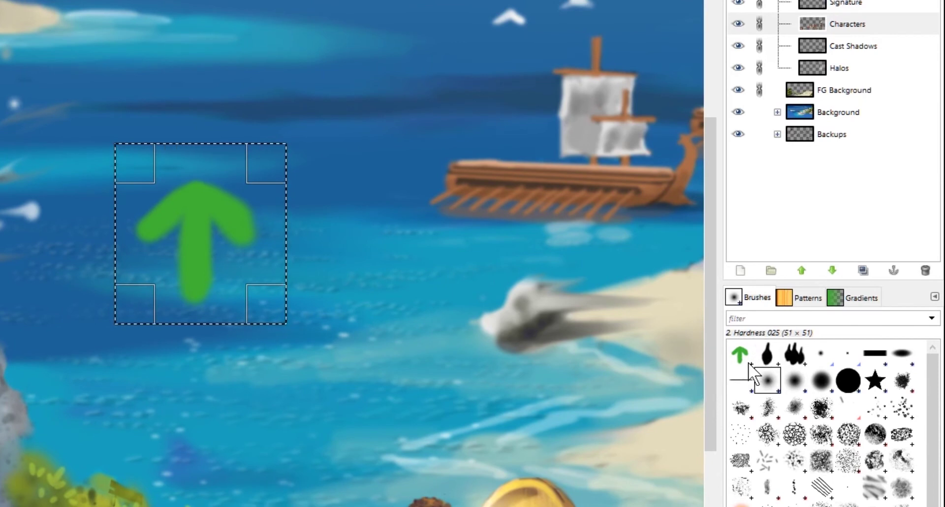
- Delete the painted arrow from the water, clear the selection, and choose the copied arrow as the Clipboard brush
drag(114, 368, 93, 374)
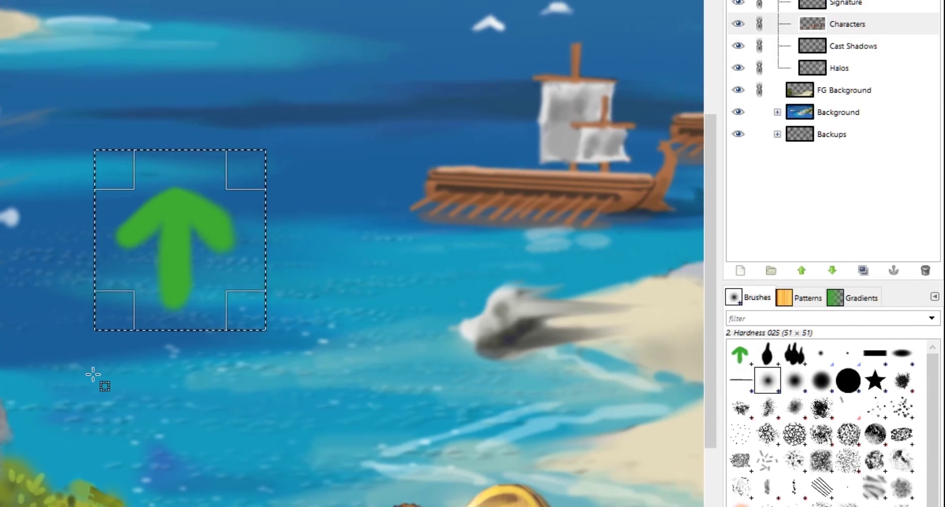
key(Delete)
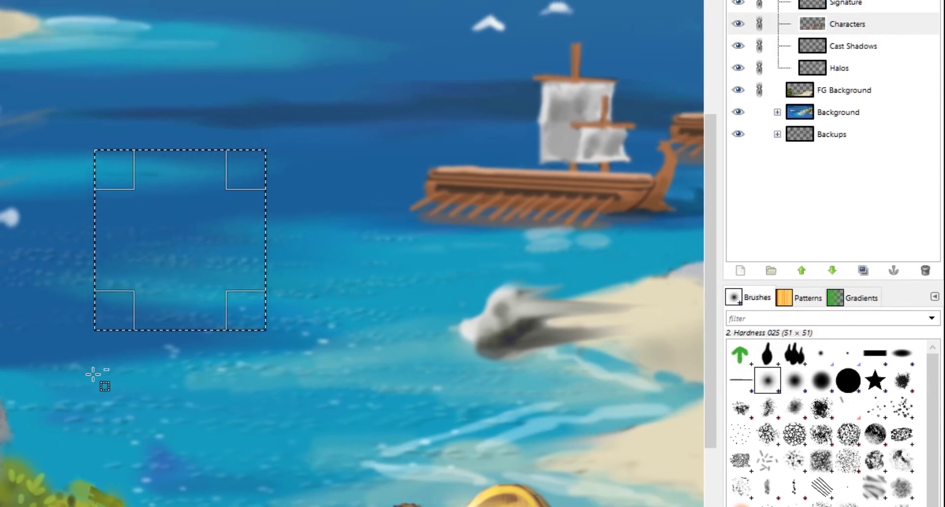
key(ctrl+shift+a)
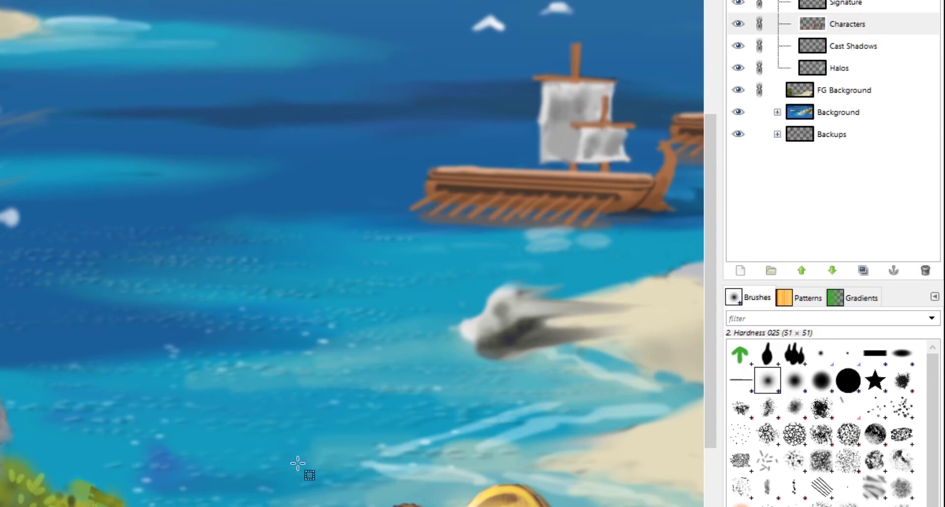
click(739, 352)
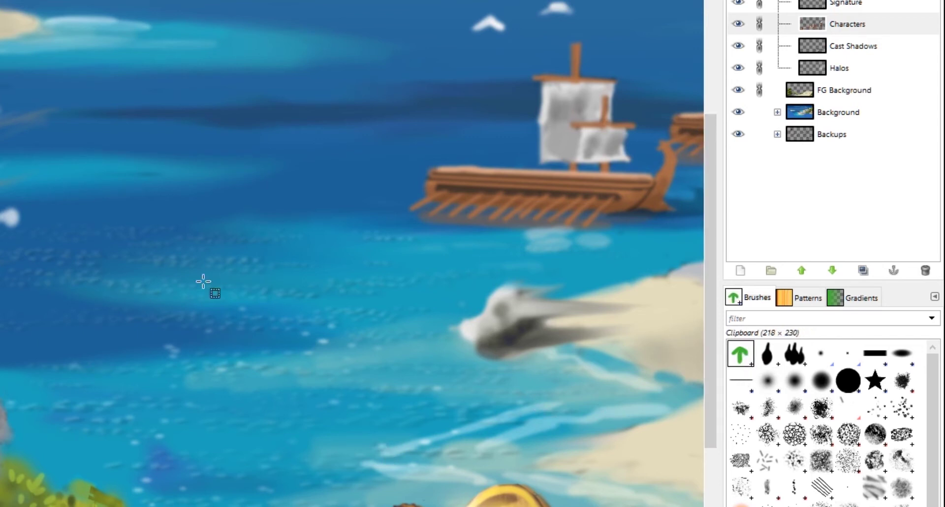
- Stamp small and large green arrows at separate spots across the sea between the cliff and the ships
click(222, 242)
drag(236, 290, 232, 294)
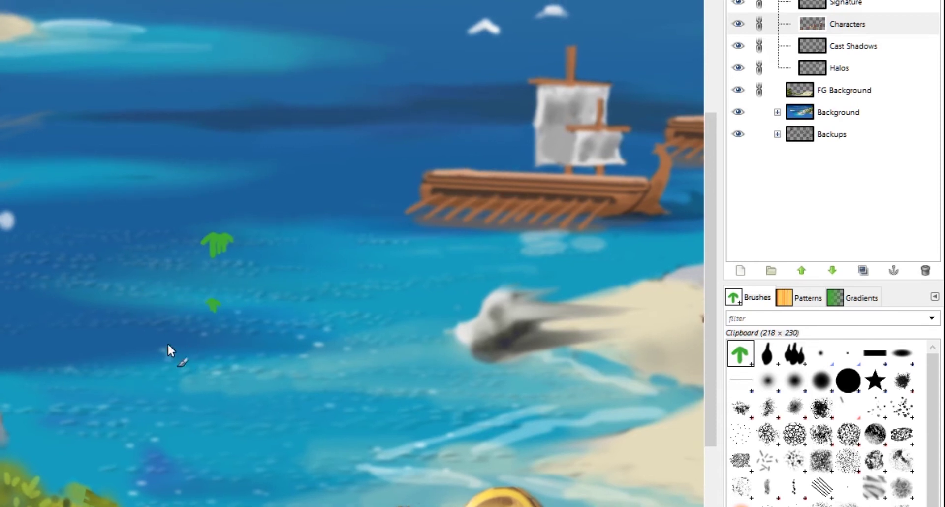
click(143, 319)
click(302, 281)
click(270, 134)
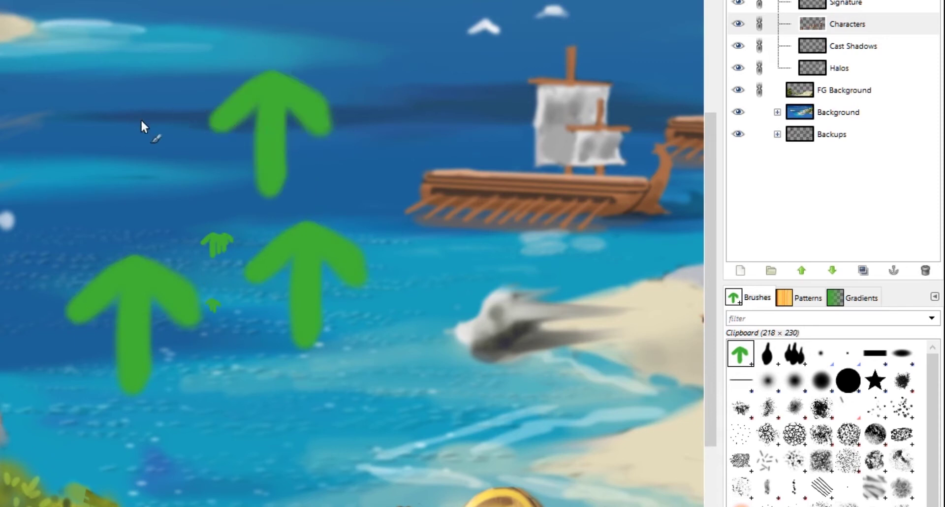
click(118, 151)
click(201, 38)
click(403, 104)
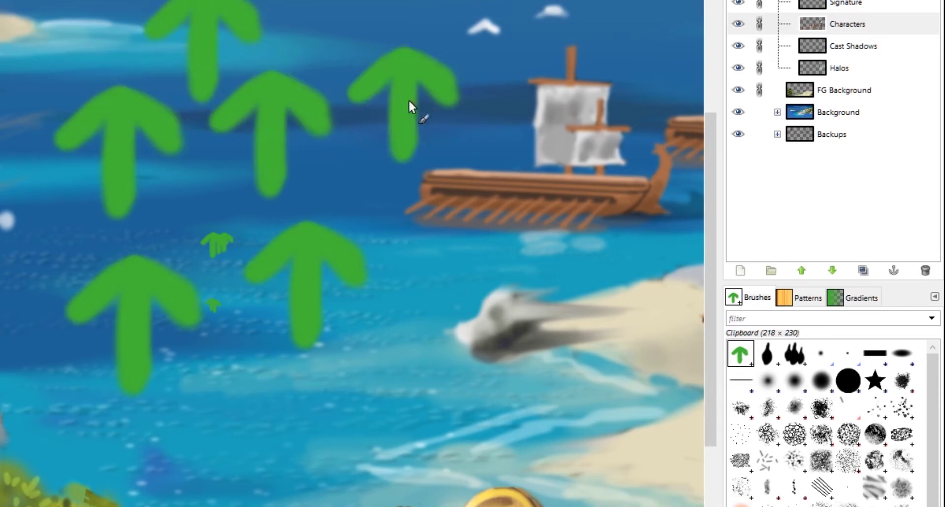
click(411, 293)
- Paint continuous overlapping strokes across the water with the arrow brush
scroll(327, 247, down, 4)
drag(327, 247, 91, 263)
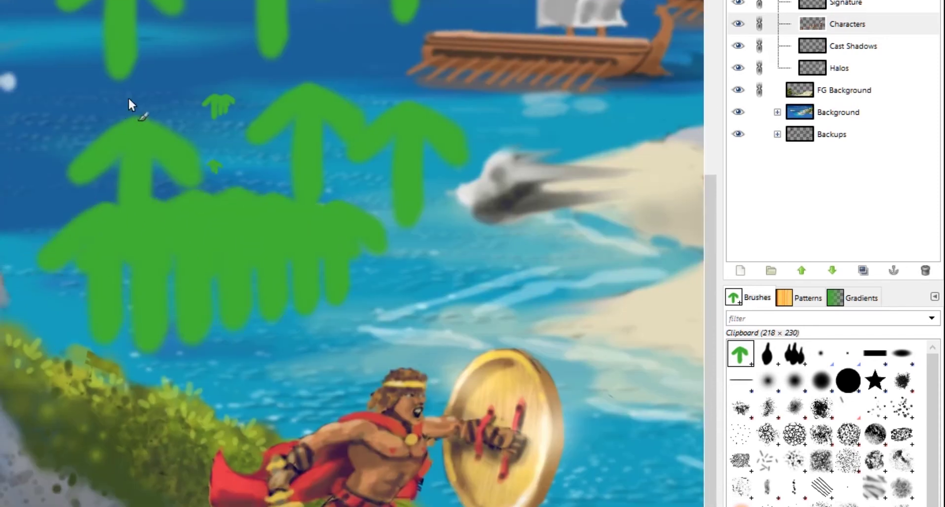
mouse_move(53, 66)
mouse_down()
mouse_move(355, 106)
mouse_move(380, 212)
mouse_up()
scroll(79, 208, down, 1)
drag(93, 198, 133, 283)
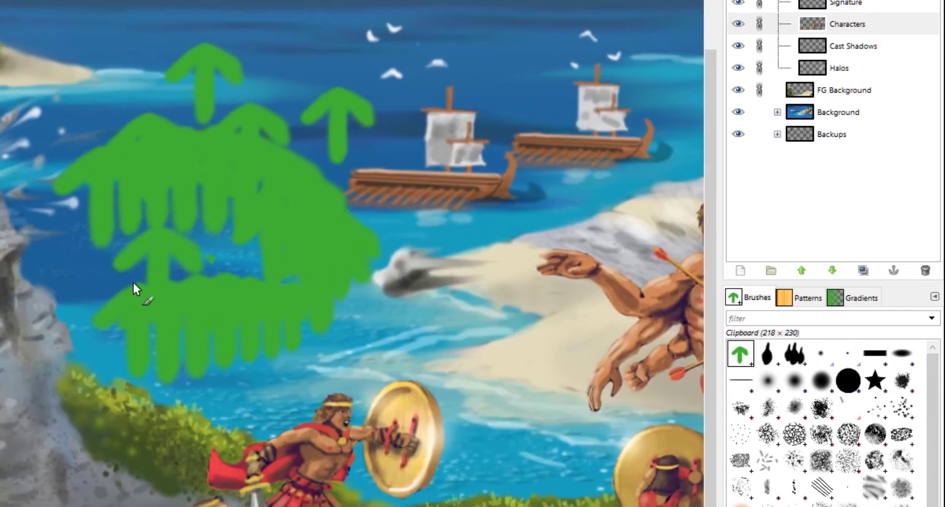
- Undo all the arrow stamps and strokes made on the water
key(ctrl+z)
key(ctrl+z)
key(ctrl+z)
key(ctrl+z)
key(ctrl+z)
key(ctrl+z)
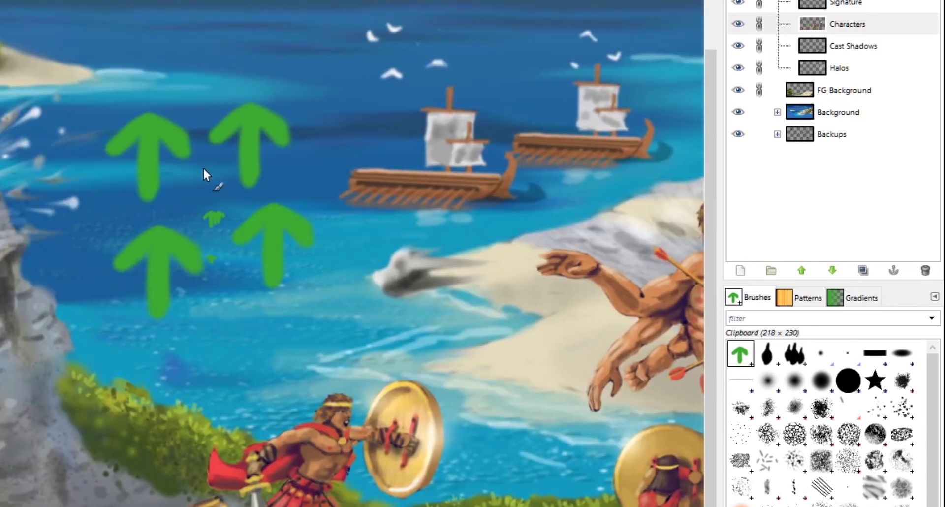
key(ctrl+z)
key(ctrl+z)
key(ctrl+z)
scroll(58, 266, down, 1)
scroll(58, 266, left, 1)
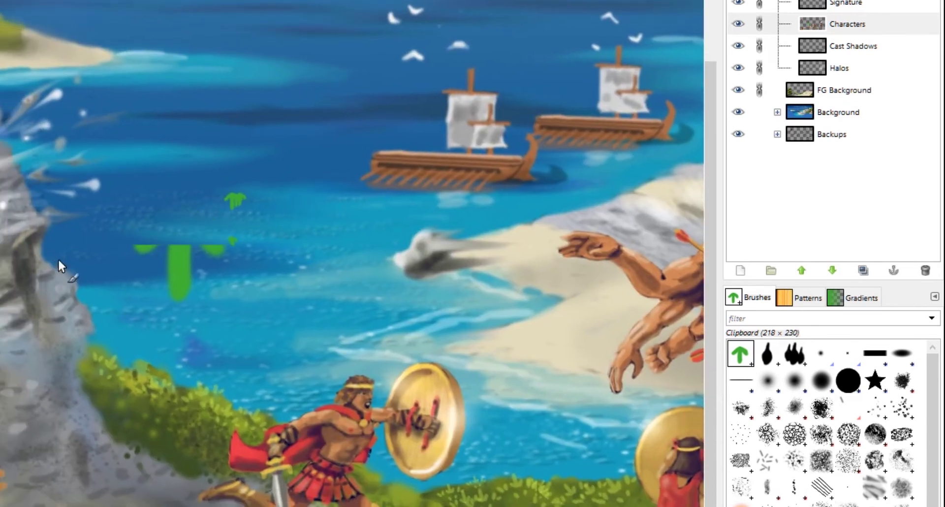
key(ctrl+z)
key(ctrl+z)
scroll(59, 261, up, 1)
scroll(59, 261, left, 1)
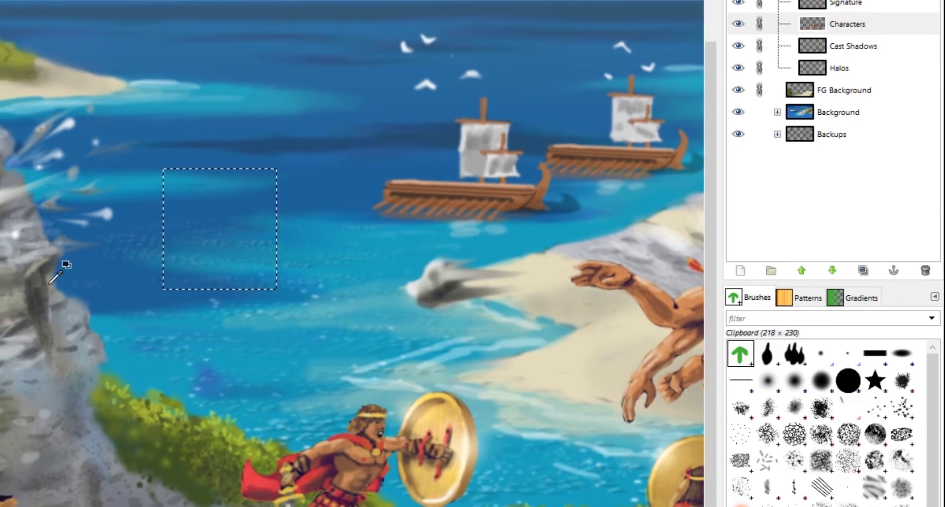
key(ctrl+z)
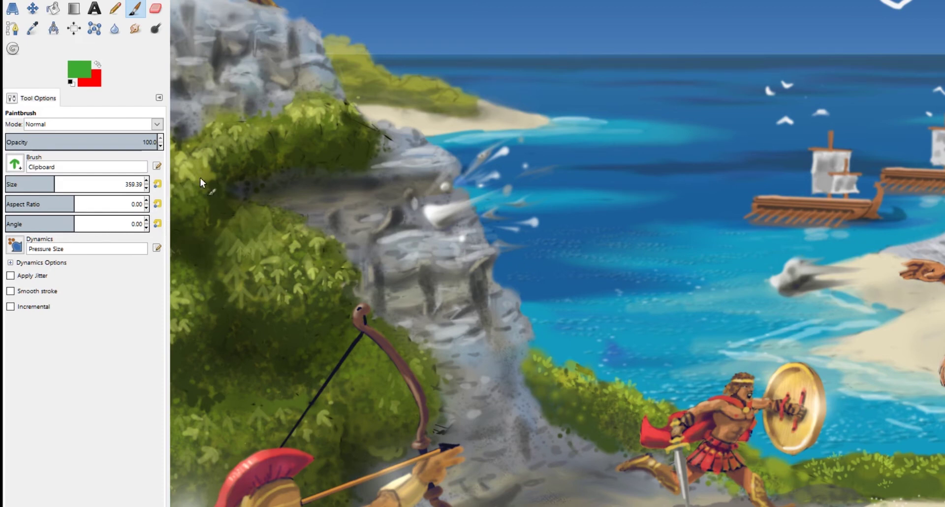
- Stamp rotated arrows on the water with the brush angle set to 54.08 and to -52.47
drag(282, 252, 300, 253)
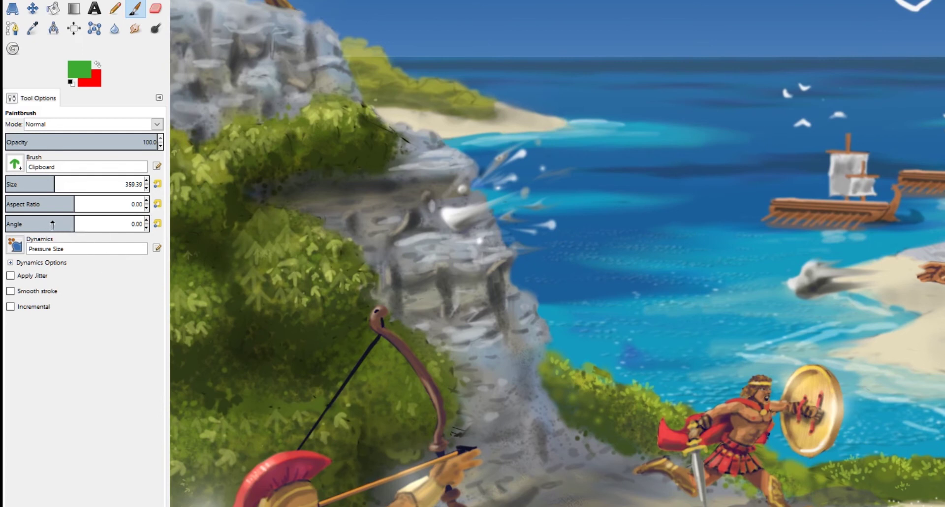
drag(89, 225, 95, 222)
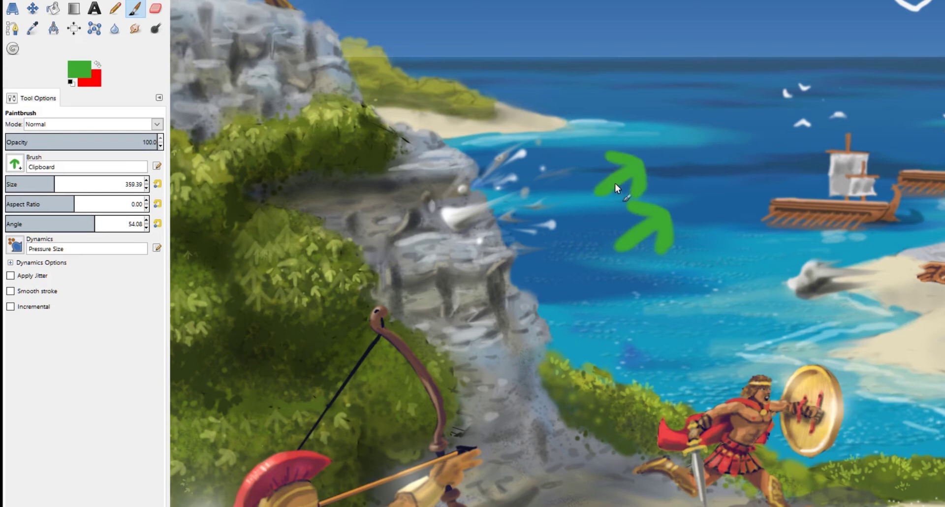
click(56, 222)
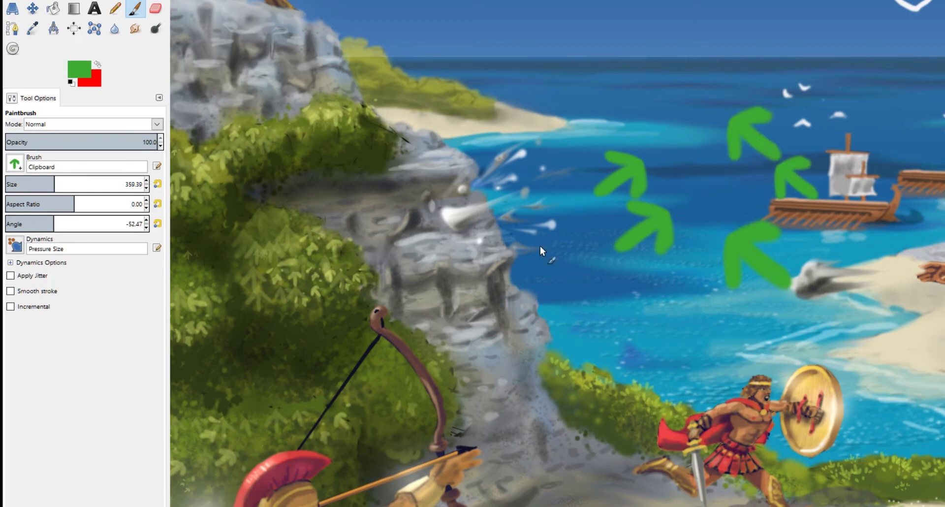
- Undo the rotated arrow stamps between the cliff and the ship
key(ctrl+z)
key(ctrl+z)
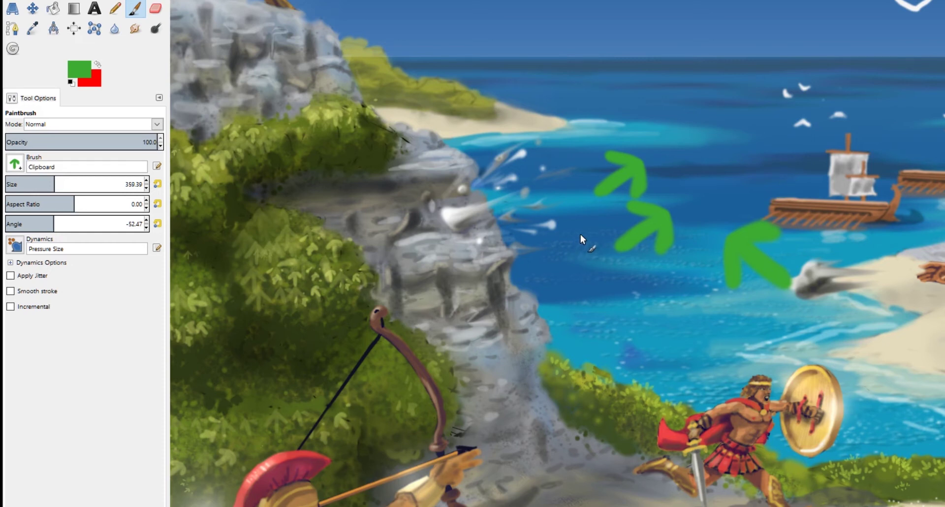
key(ctrl+z)
key(ctrl+z)
key(ctrl+z)
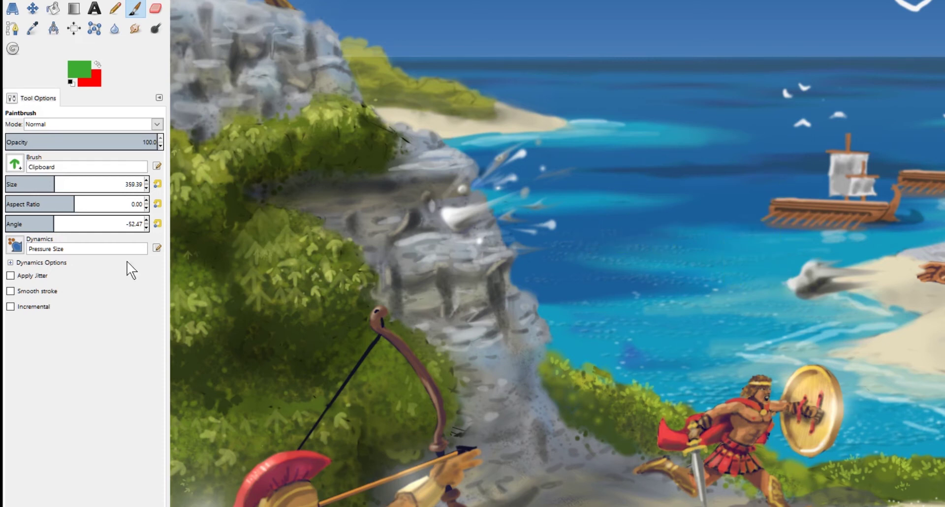
- Set the brush dynamics to Random Angle and paint variously rotated arrows over the water
click(15, 246)
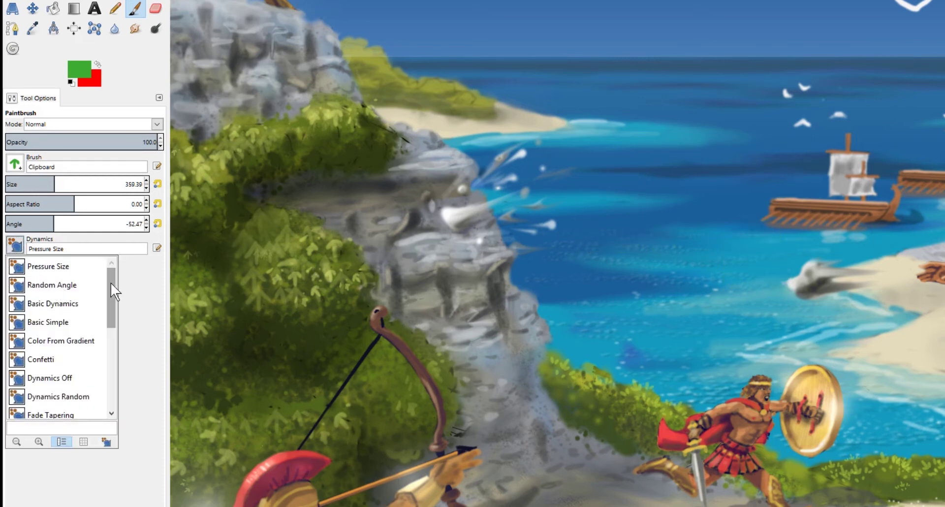
click(54, 285)
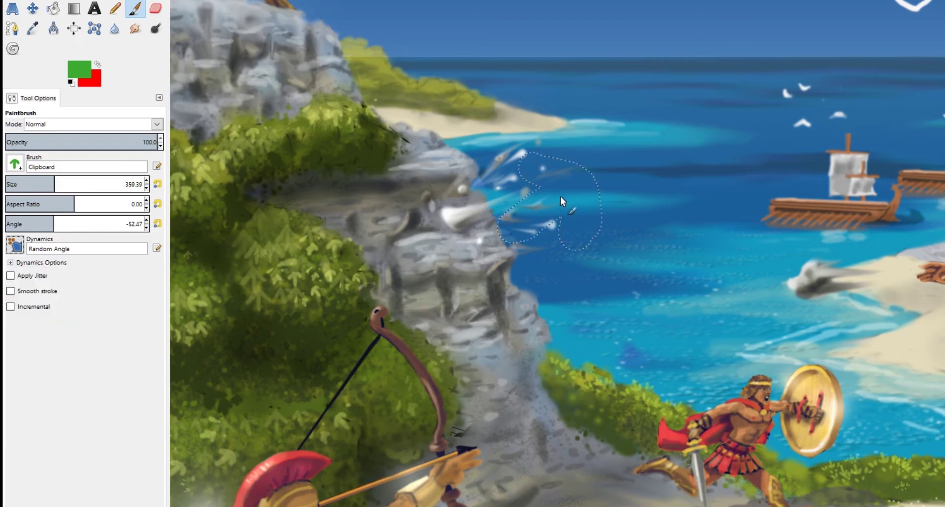
mouse_move(575, 210)
mouse_down()
mouse_move(782, 227)
mouse_move(768, 144)
mouse_move(746, 115)
mouse_move(533, 90)
mouse_move(467, 120)
mouse_move(476, 188)
mouse_move(510, 271)
mouse_move(583, 336)
mouse_move(678, 360)
mouse_move(745, 351)
mouse_move(813, 318)
mouse_move(823, 249)
mouse_move(851, 220)
mouse_move(861, 167)
mouse_up()
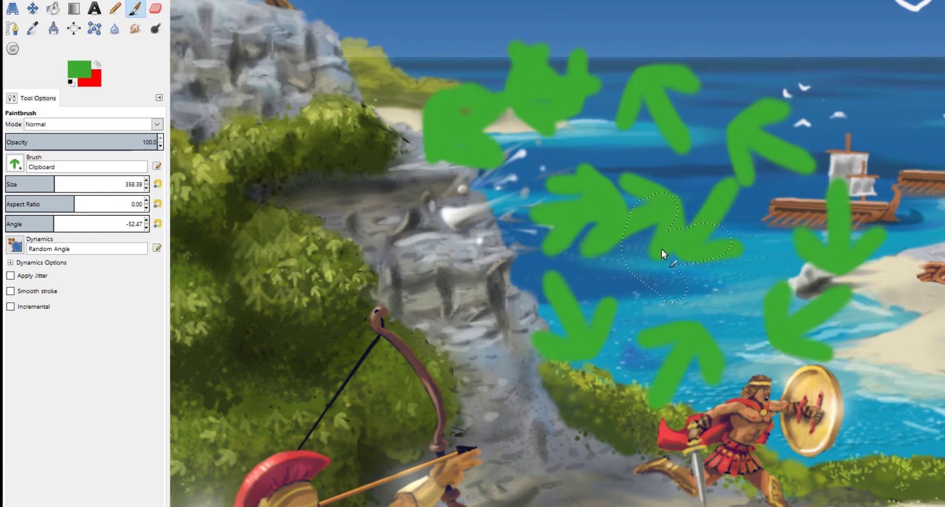
- Undo the random-angle arrows, and try one more random-angle stroke across the water, undoing it too
key(ctrl+z)
key(ctrl+z)
key(ctrl+z)
key(ctrl+z)
key(ctrl+z)
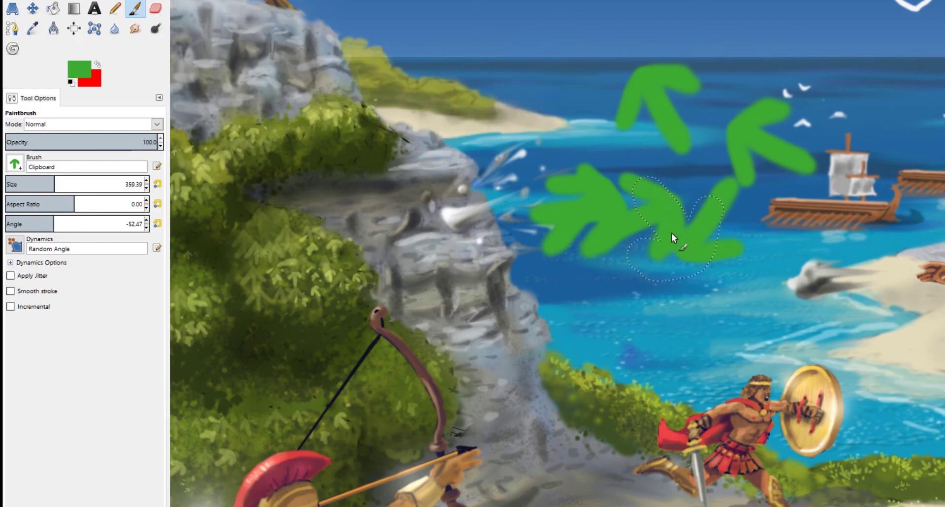
key(ctrl+z)
key(ctrl+z)
key(ctrl+z)
key(ctrl+z)
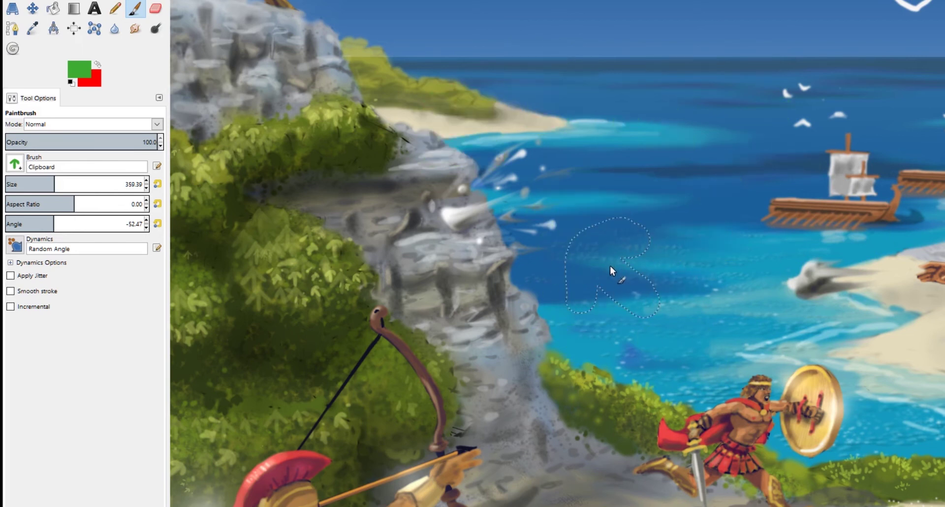
mouse_move(568, 212)
mouse_down()
mouse_move(778, 255)
mouse_move(806, 225)
mouse_up()
key(ctrl+z)
key(ctrl+z)
- Turn on Apply Jitter for the brush, paint a trial scatter of arrows over the cliff and sea, and undo it
click(33, 277)
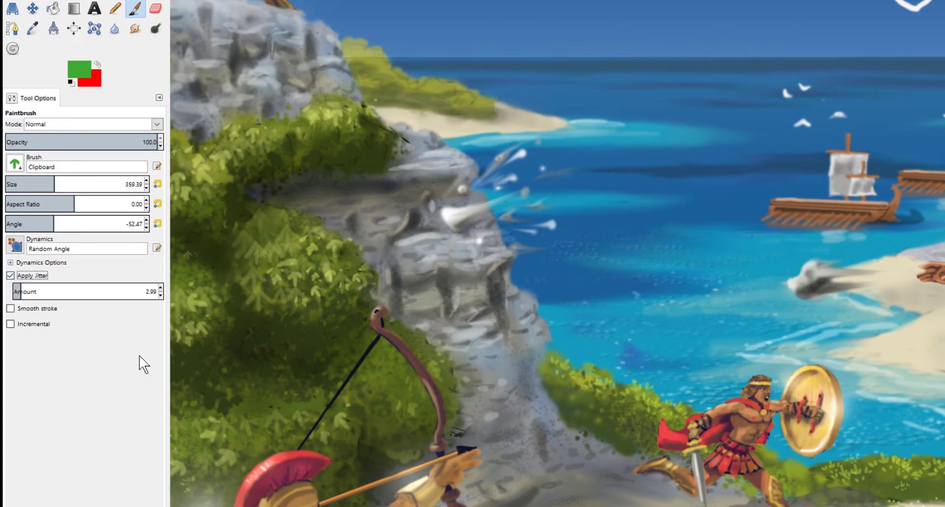
mouse_move(516, 219)
mouse_down()
mouse_move(712, 244)
mouse_move(740, 188)
mouse_move(722, 179)
mouse_move(548, 370)
mouse_up()
key(ctrl+z)
key(ctrl+z)
key(ctrl+z)
key(ctrl+z)
key(ctrl+z)
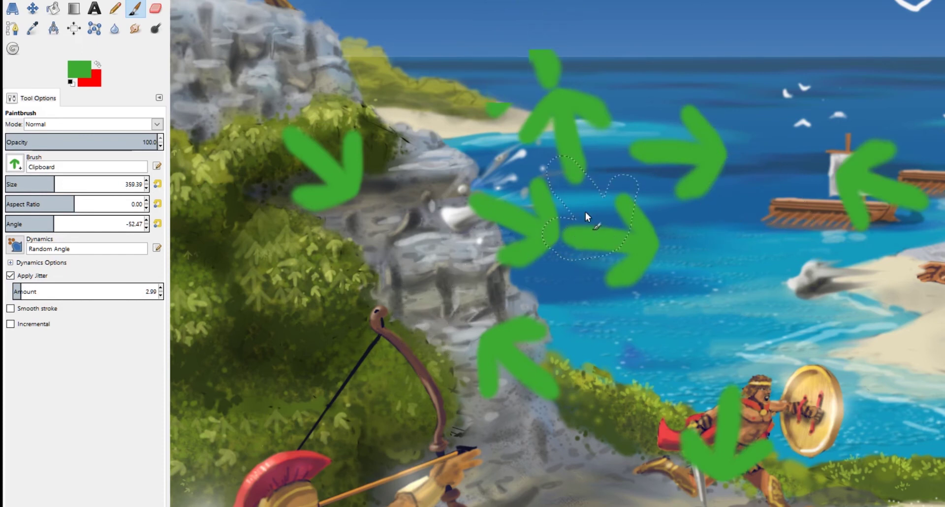
key(ctrl+z)
key(ctrl+z)
key(ctrl+z)
key(ctrl+z)
key(ctrl+z)
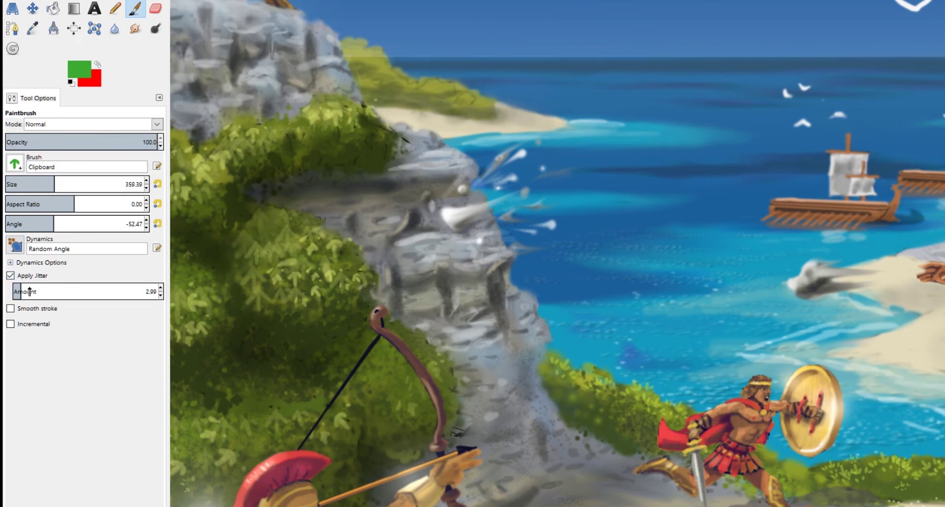
- Set the dynamics to Dynamics Off and stamp three arrows on the water at angles -52.47, -16.95 and 39.55
click(15, 246)
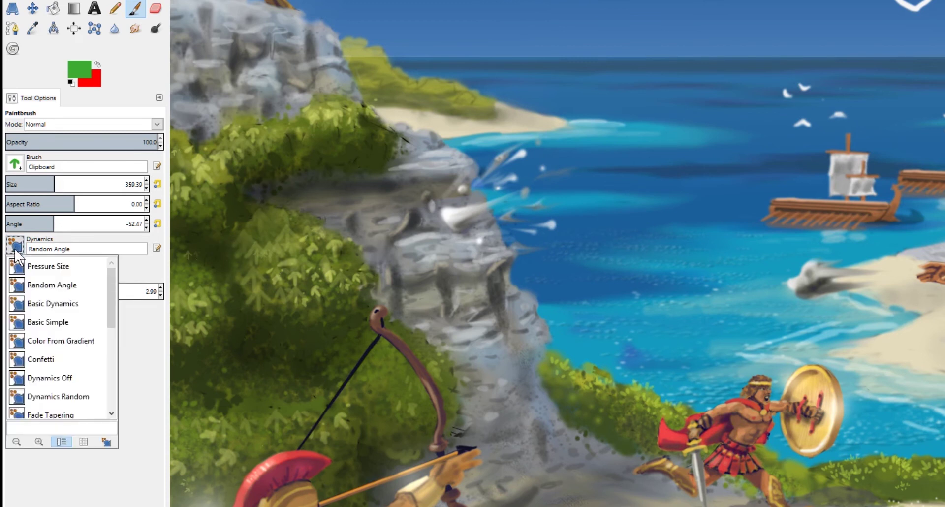
click(60, 381)
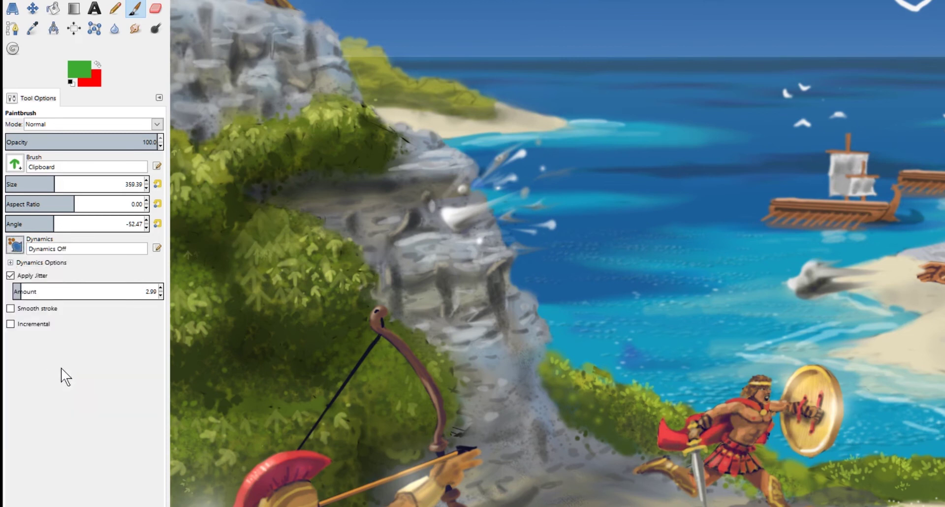
click(664, 209)
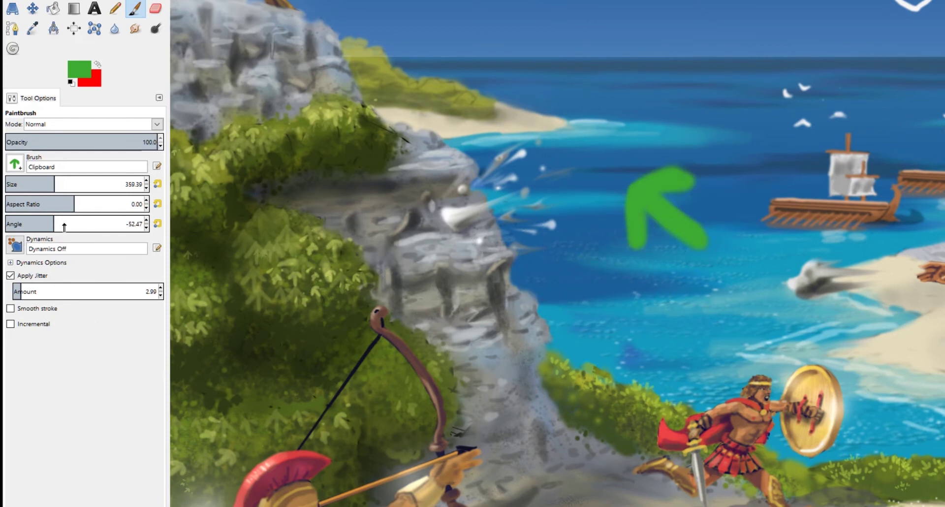
click(588, 229)
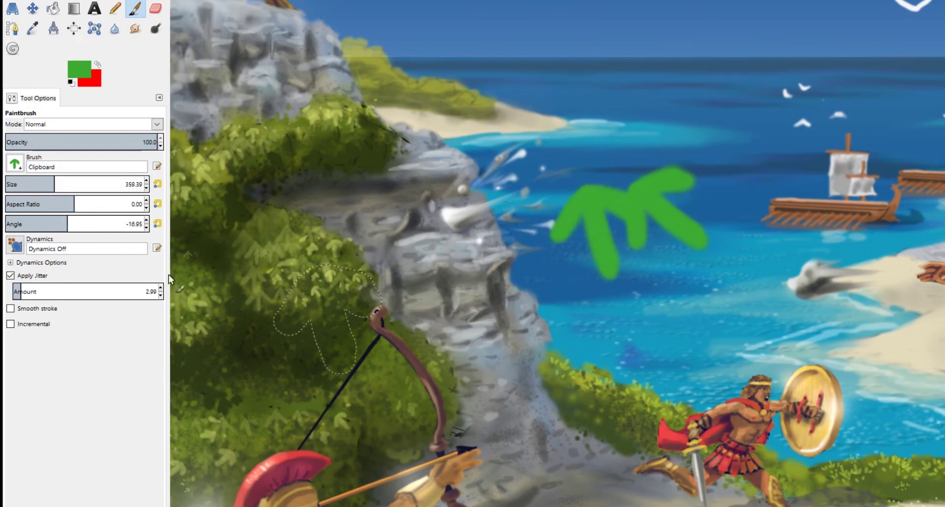
click(89, 224)
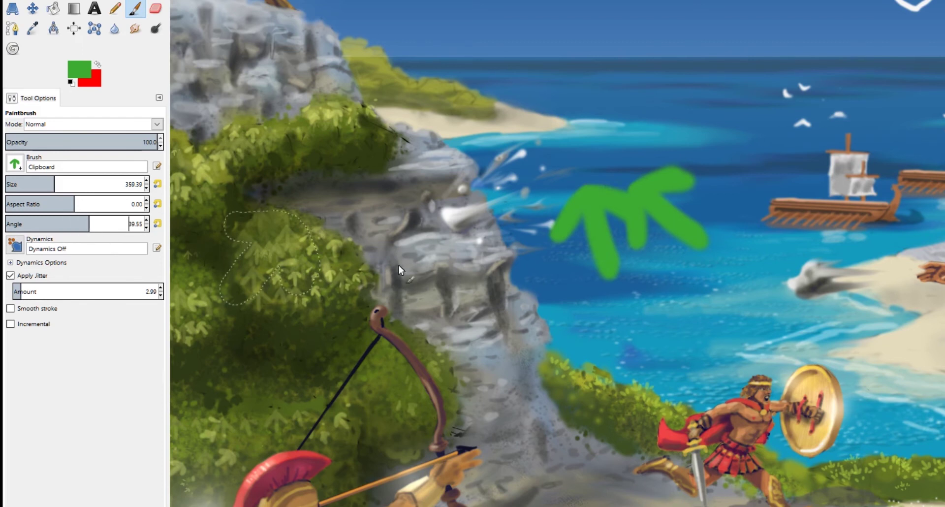
click(529, 217)
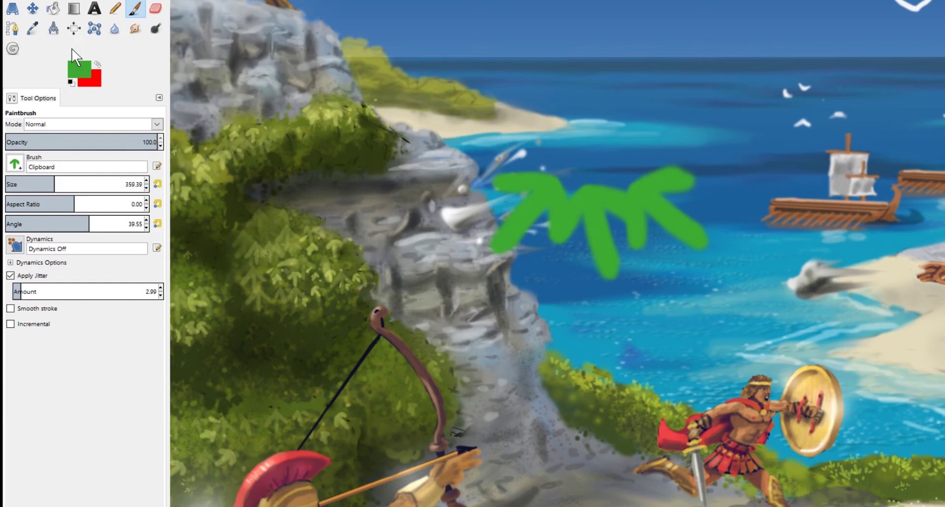
- Try a rectangular selection around the three stamped arrows, and undo the selection and the stamps
key(r)
mouse_move(478, 133)
mouse_down()
mouse_move(741, 287)
mouse_move(733, 280)
mouse_up()
drag(512, 272, 465, 292)
key(ctrl+z)
key(ctrl+z)
key(ctrl+z)
key(ctrl+z)
key(ctrl+z)
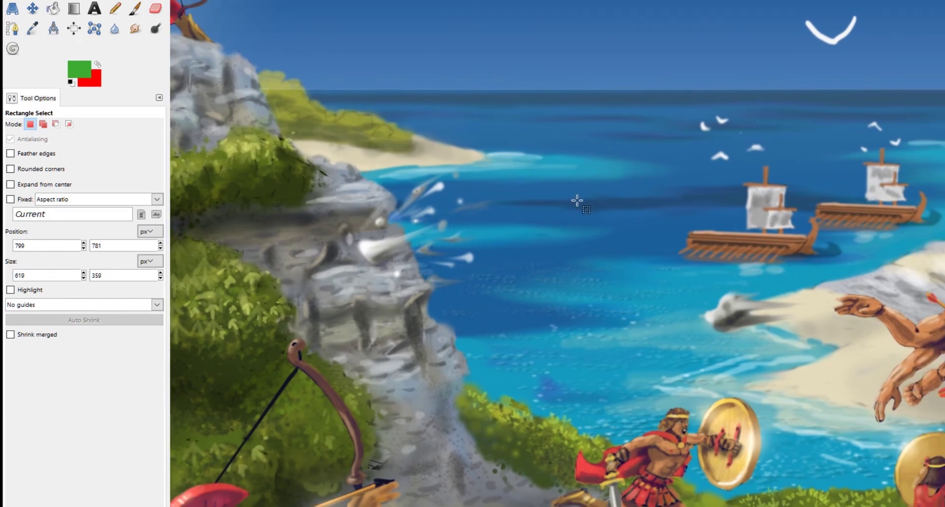
- Stamp several overlapping trial arrows across the sky with the Paintbrush, and undo them all
key(p)
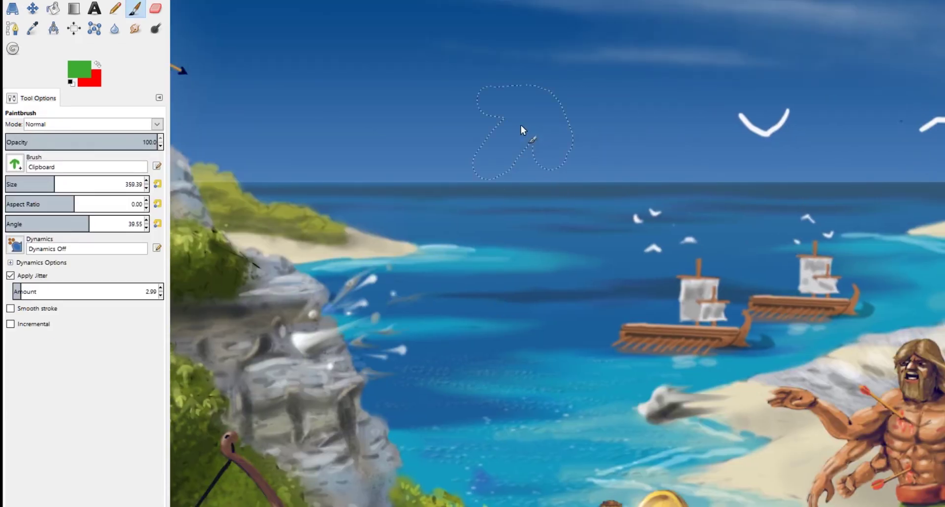
click(548, 95)
click(628, 126)
click(529, 96)
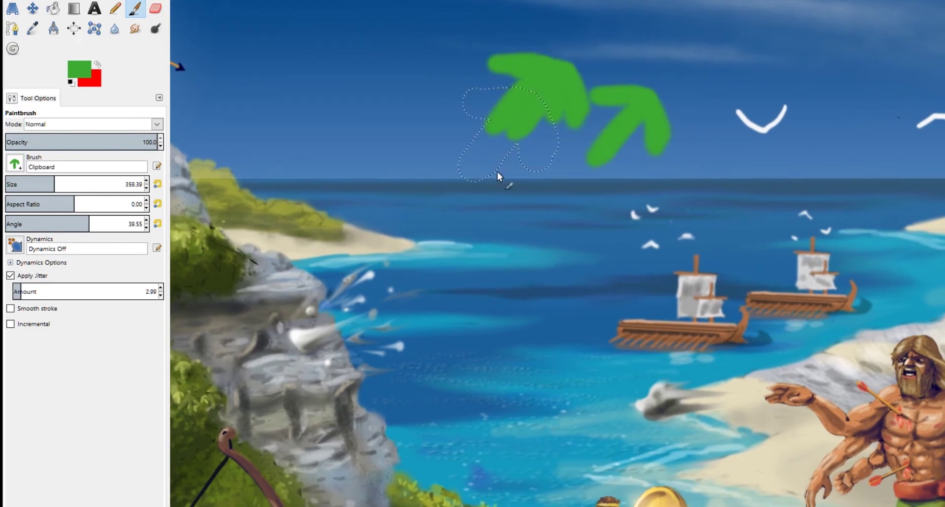
click(539, 182)
click(585, 160)
key(ctrl+z)
key(ctrl+z)
key(ctrl+z)
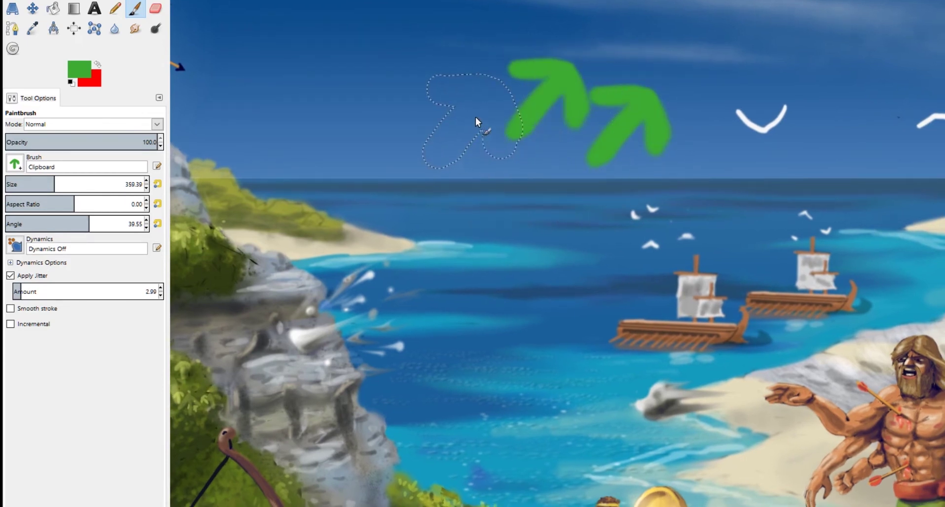
key(ctrl+z)
key(ctrl+z)
- Stamp three differently angled arrows side by side in the sky, the first at angle 39.55 and the last at -57.31
click(486, 104)
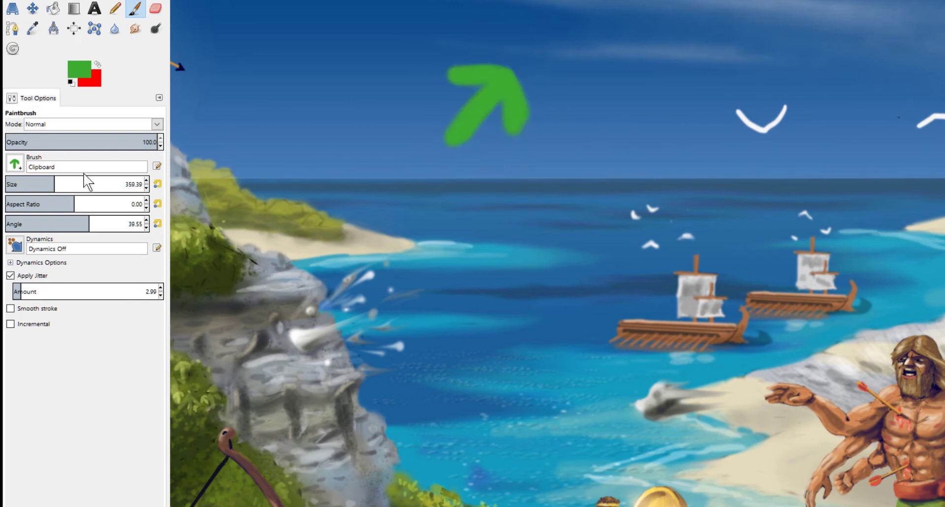
drag(75, 225, 52, 223)
click(558, 129)
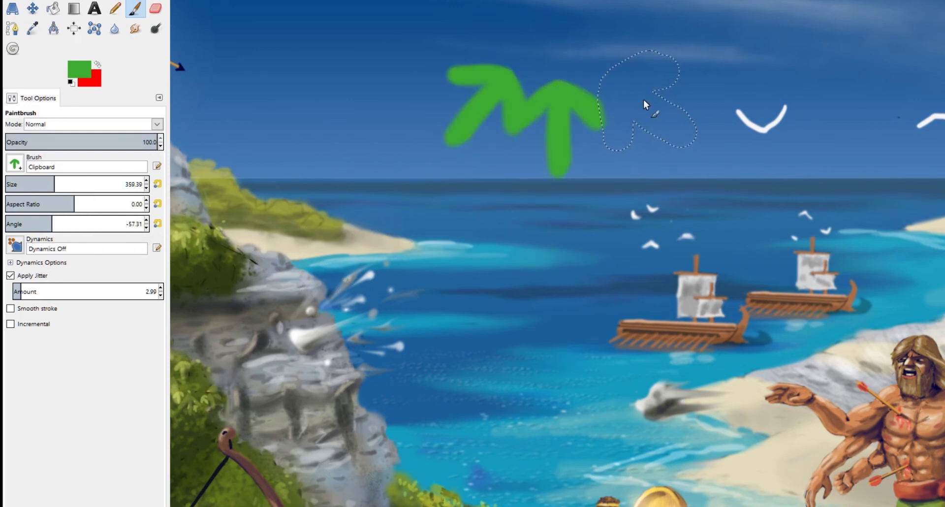
click(643, 101)
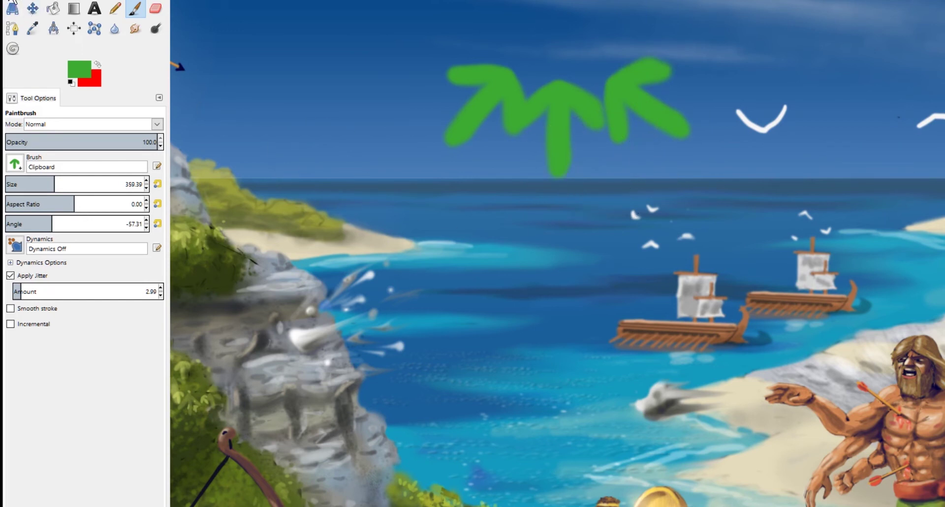
- Copy a rectangle of about 712 × 375 px around the three arrows as the clipboard brush, and clear the selection
click(13, 6)
mouse_move(418, 33)
mouse_down()
mouse_move(710, 190)
mouse_move(713, 177)
mouse_move(716, 188)
mouse_up()
key(ctrl)
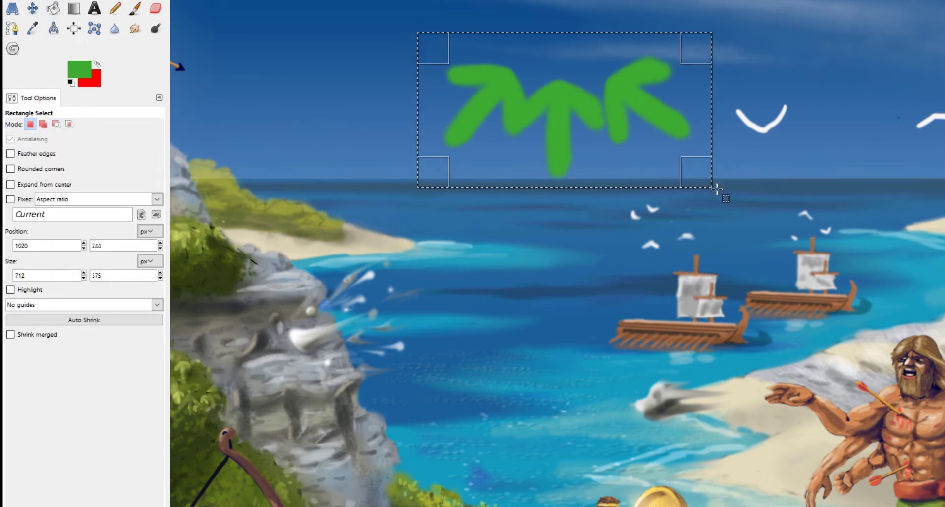
key(ctrl+shift+a)
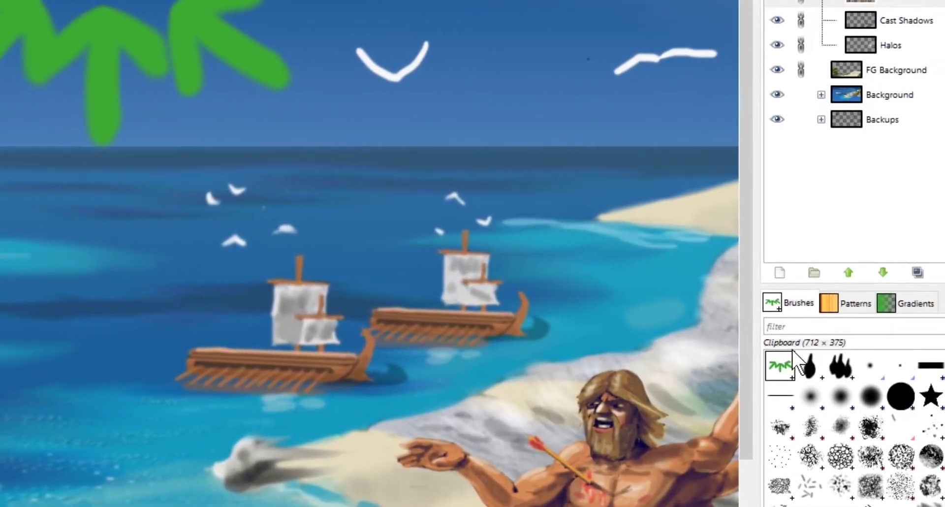
key(p)
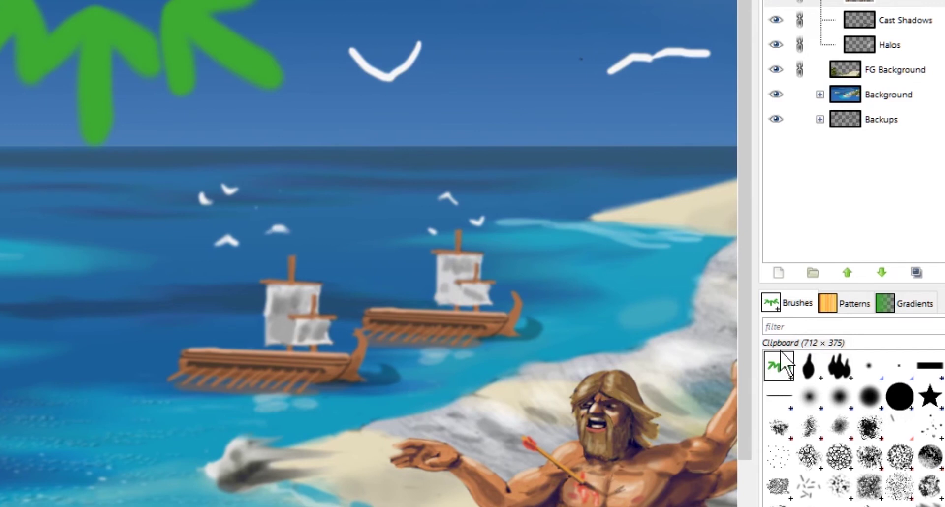
- Undo the selection and the three arrow stamps in the sky
key(ctrl)
key(ctrl)
key(ctrl+z)
key(ctrl+z)
key(ctrl+z)
key(ctrl+z)
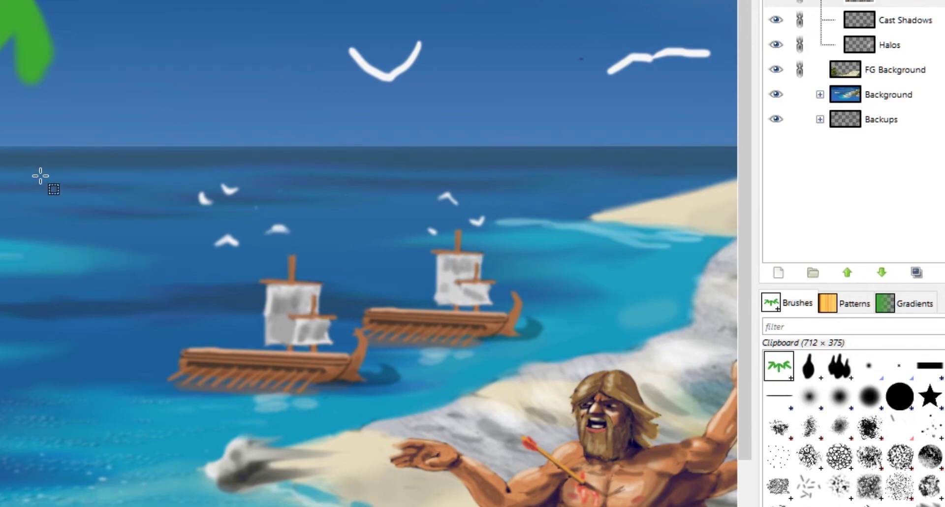
key(ctrl+z)
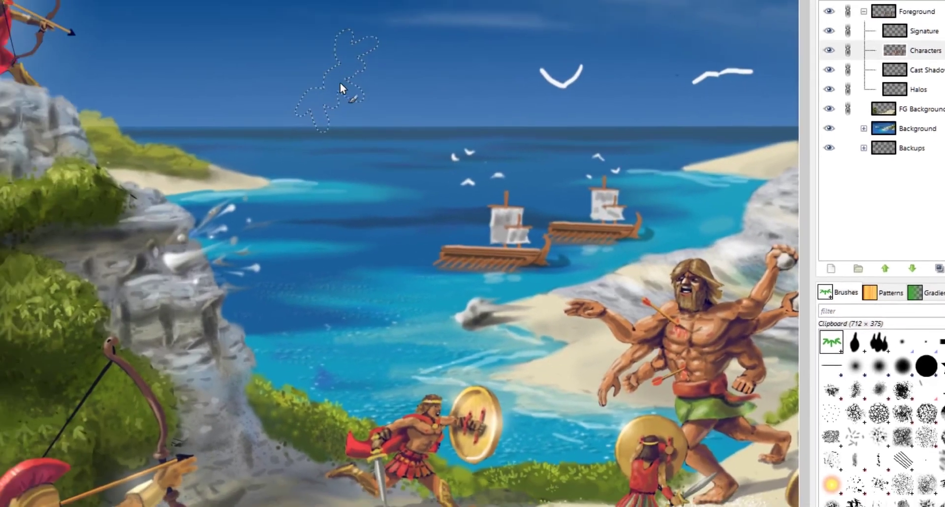
- Stamp the three-arrow clipboard brush twice in the sky at angle -57.31, and undo both stamps
click(339, 82)
click(253, 59)
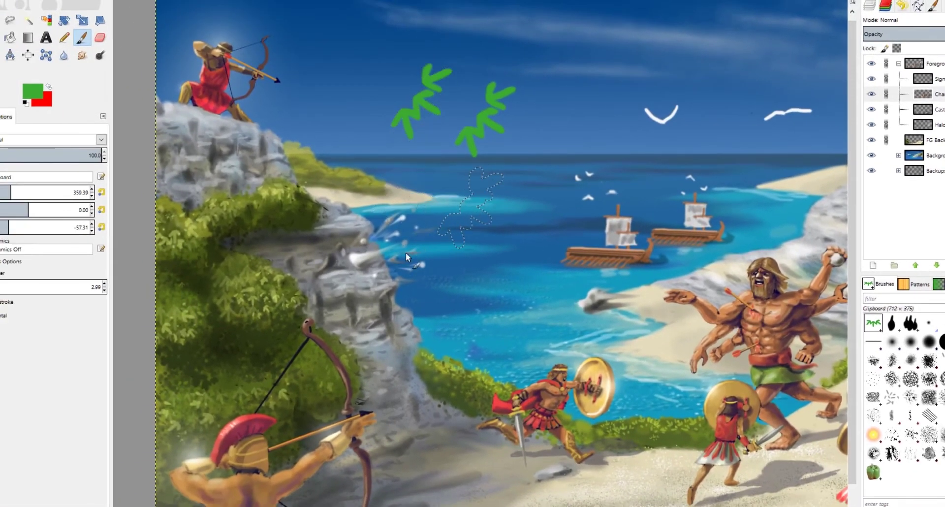
scroll(405, 252, up, 1)
key(ctrl+z)
key(ctrl+z)
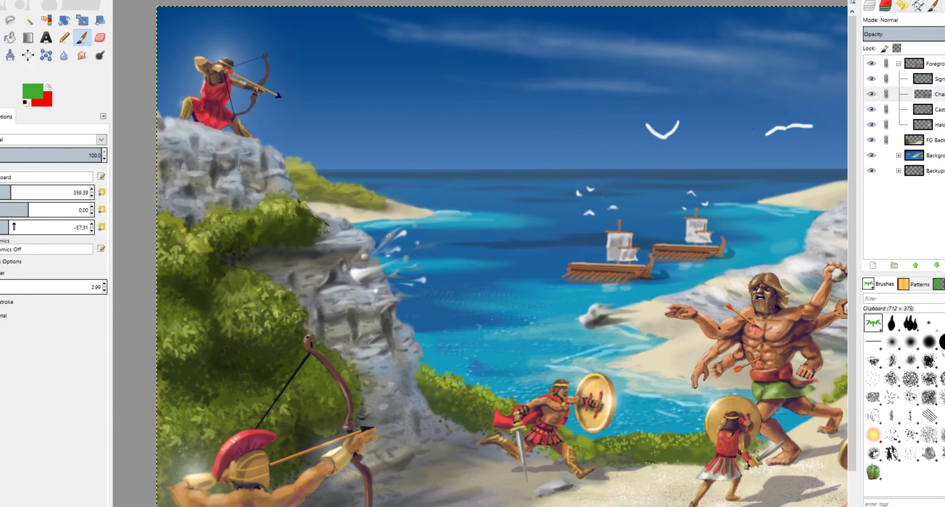
- Reset the brush angle to 0.00 and paint three-arrow clusters over the bushes behind the archer
click(102, 227)
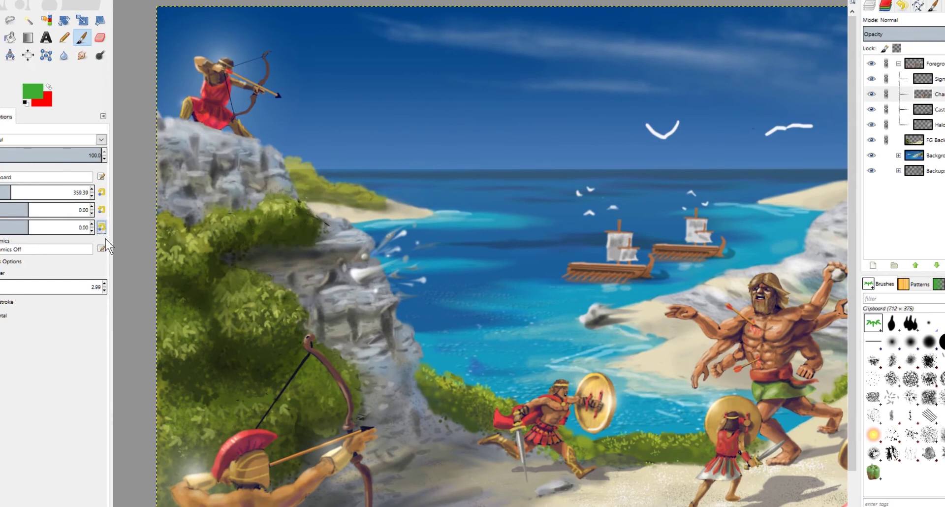
click(263, 304)
click(218, 334)
click(207, 302)
mouse_move(240, 253)
mouse_down()
mouse_move(304, 226)
mouse_move(185, 256)
mouse_up()
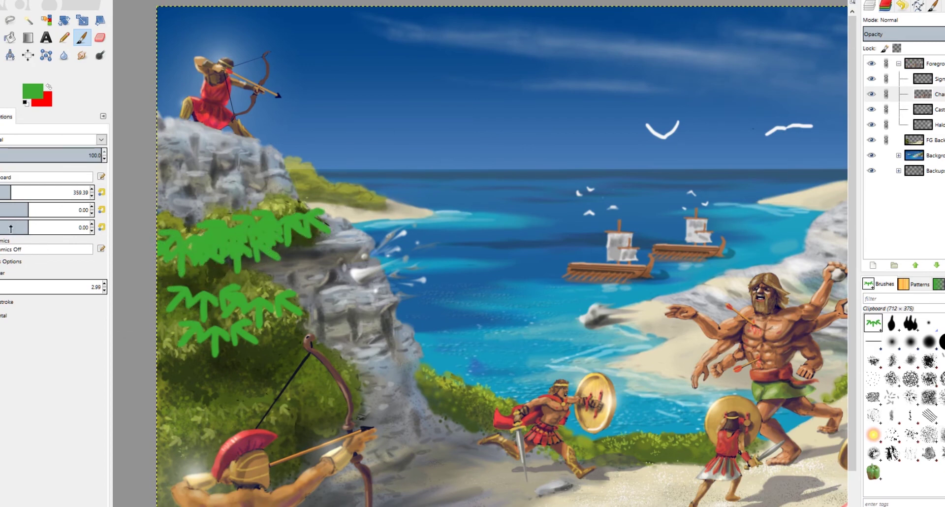
- Paint rotated clusters over the cliff, beach and sea while varying the brush angle, ending at 37.94
click(10, 228)
mouse_move(325, 217)
mouse_down()
mouse_move(379, 228)
mouse_move(296, 226)
mouse_move(256, 310)
mouse_move(373, 296)
mouse_move(466, 244)
mouse_up()
click(35, 229)
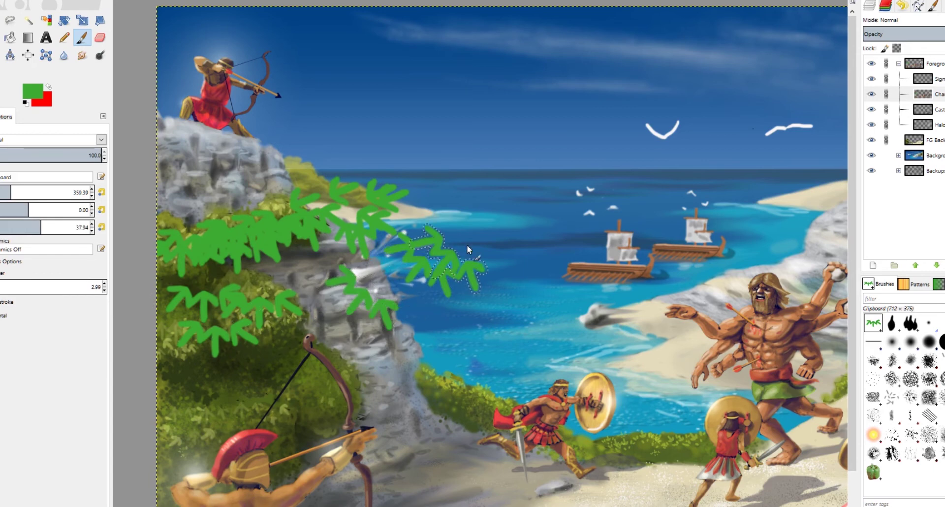
- Undo all the trial clusters painted over the bushes, cliff and sea
scroll(301, 353, down, 2)
scroll(301, 353, left, 2)
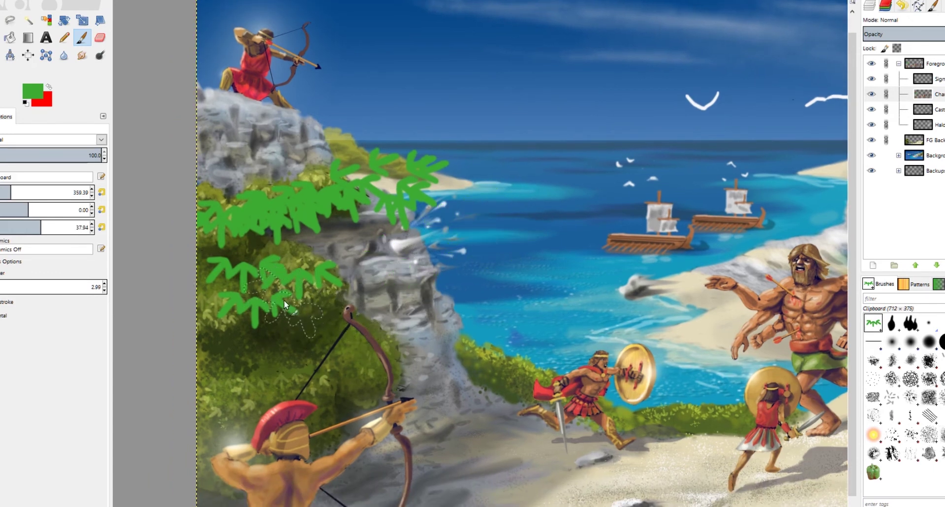
key(ctrl+z)
key(ctrl+z)
key(ctrl+z)
key(ctrl+z)
key(ctrl+z)
key(ctrl+z)
key(ctrl+z)
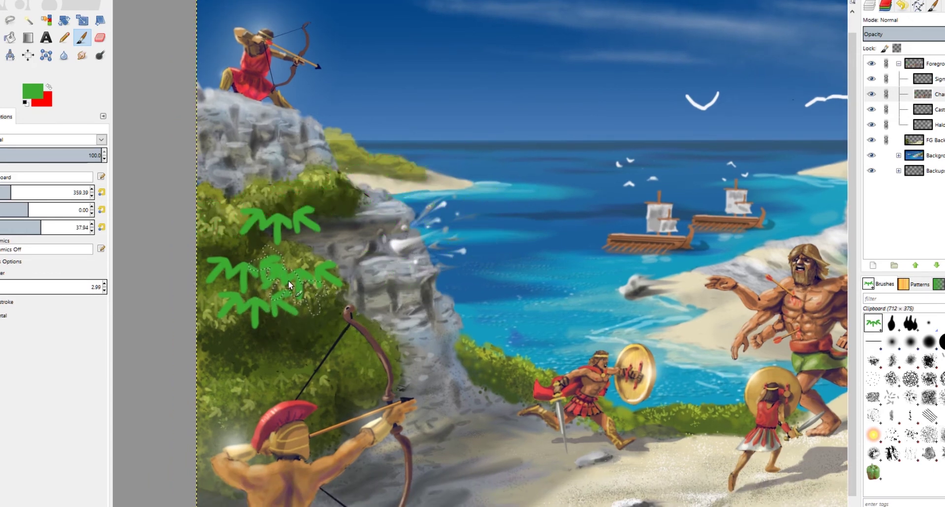
key(ctrl+z)
key(ctrl+z)
key(ctrl+z)
key(ctrl+z)
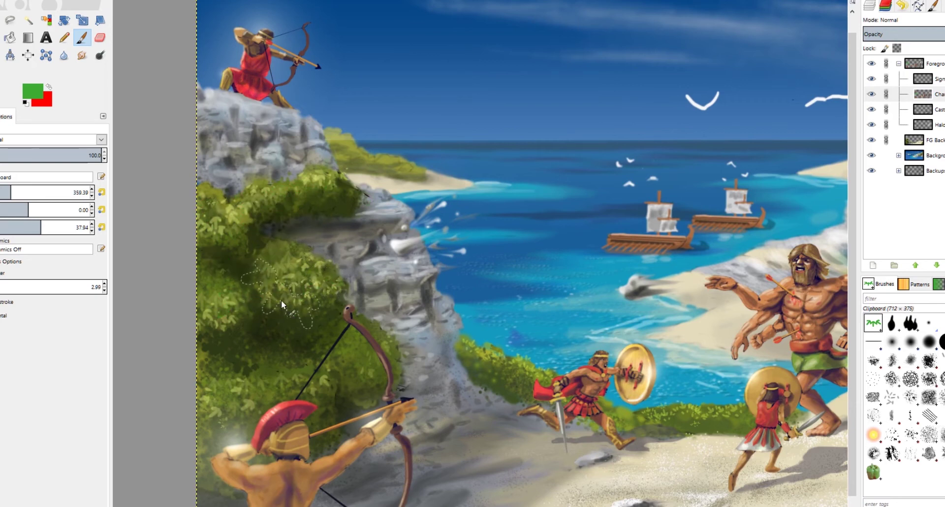
- Examine the painted leaf shapes up close in the bushes beside the cliff and above the archer's red-crested helmet
drag(306, 272, 371, 271)
scroll(372, 270, up, 1)
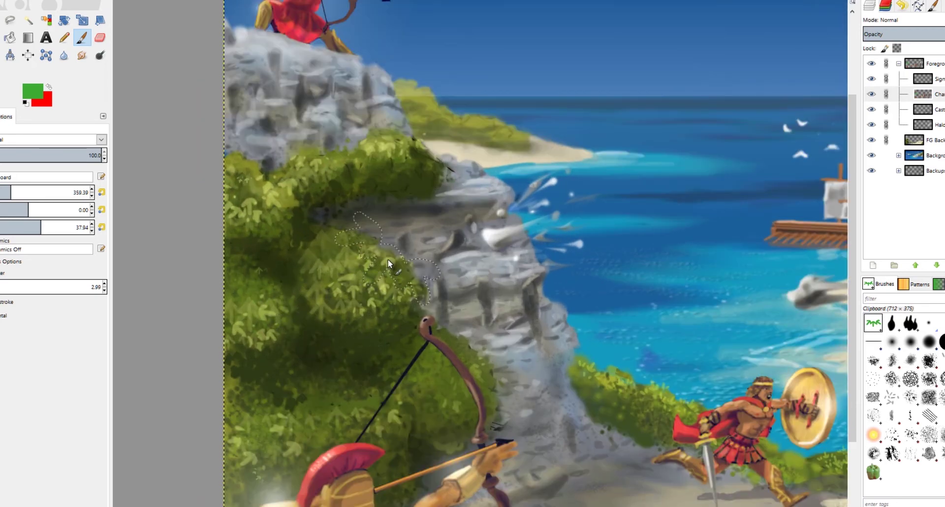
scroll(411, 213, down, 2)
scroll(412, 214, left, 2)
scroll(431, 147, up, 4)
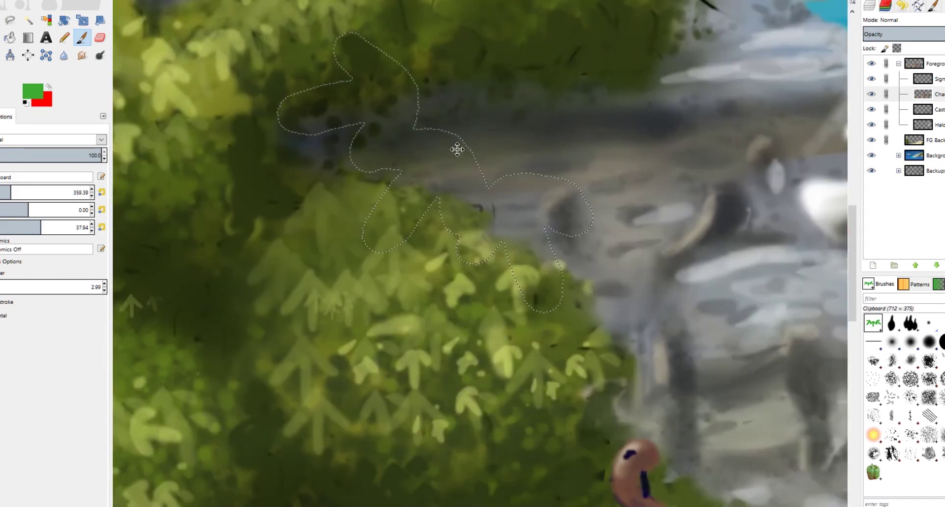
drag(456, 148, 583, 115)
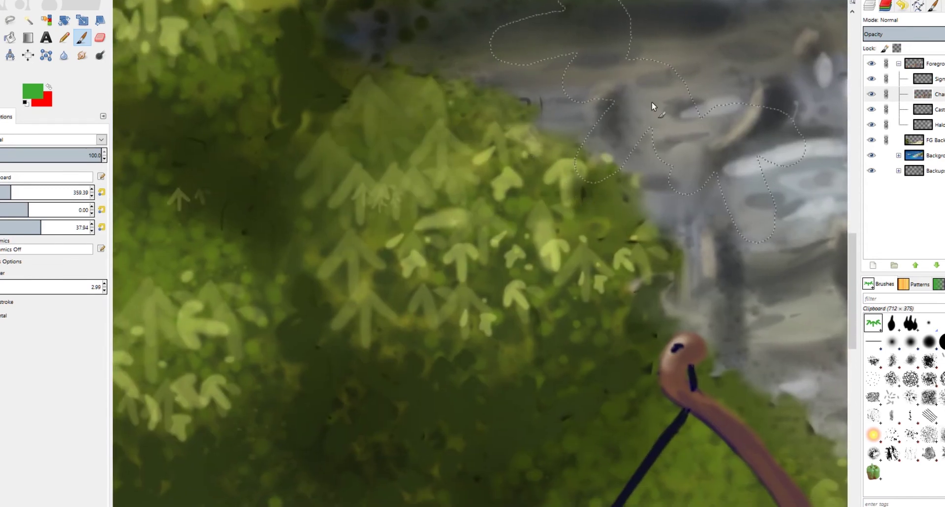
scroll(629, 106, down, 1)
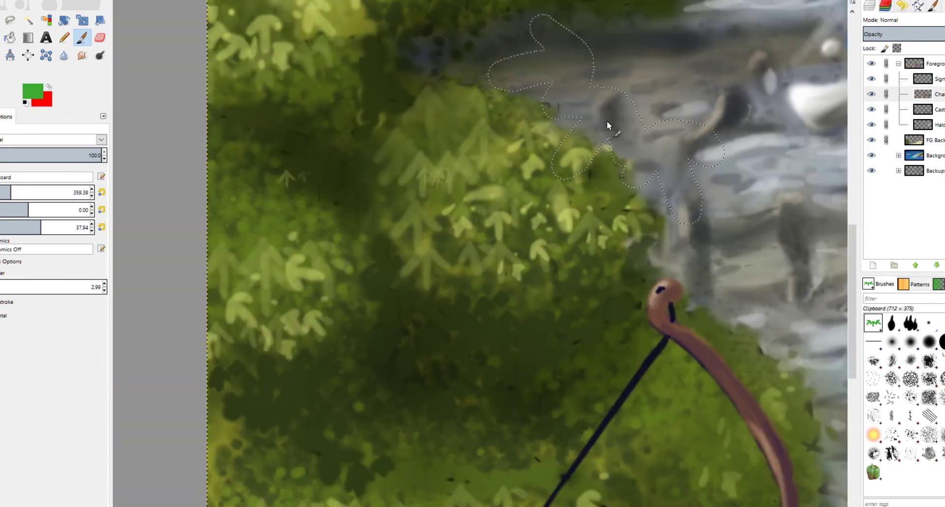
drag(403, 288, 430, 157)
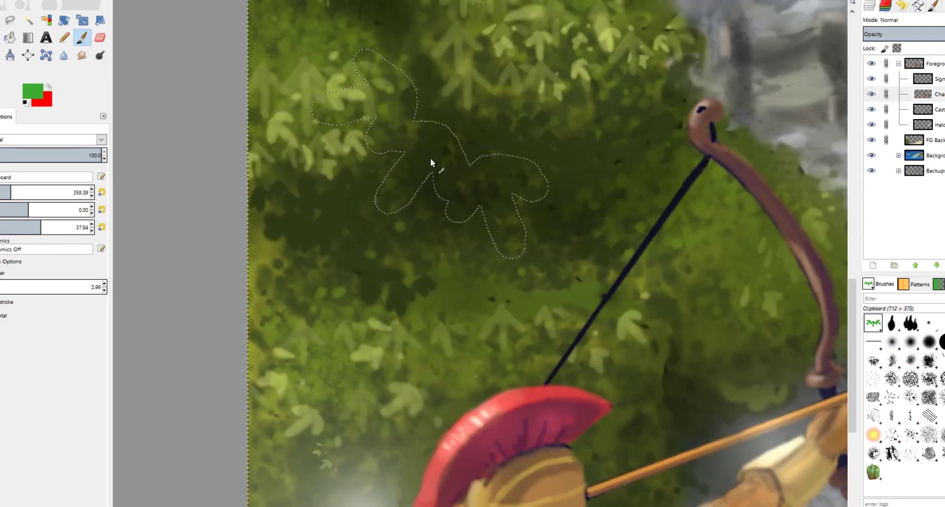
scroll(432, 162, up, 2)
scroll(451, 172, up, 1)
scroll(444, 180, down, 1)
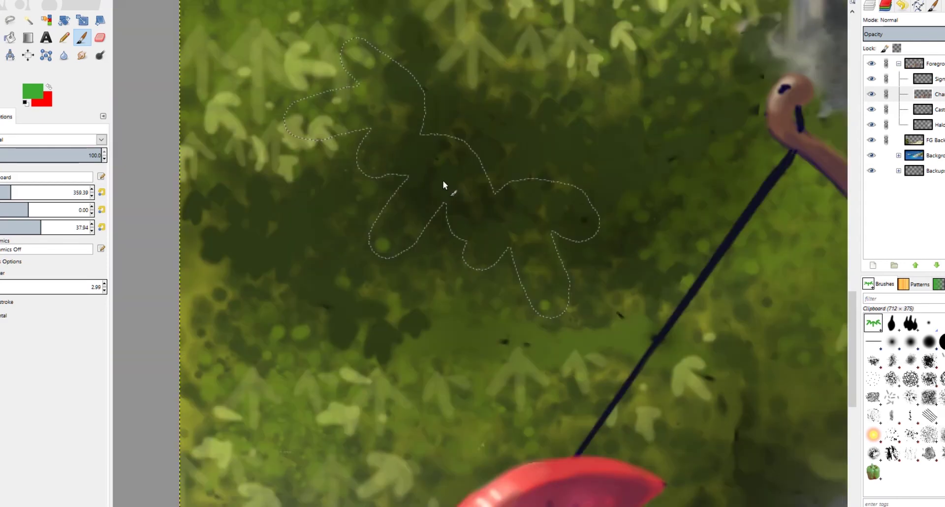
scroll(460, 126, down, 1)
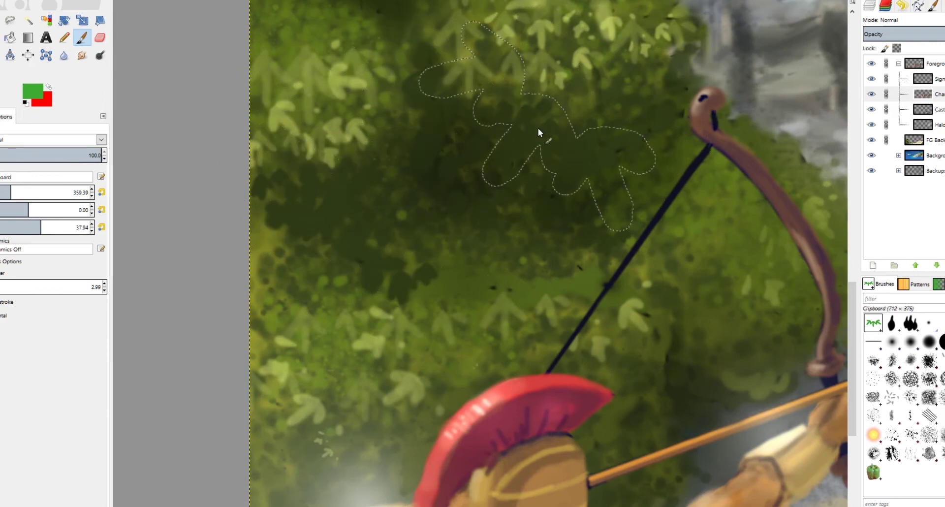
- Compare the bright leaf highlights on the cliffside bushes with the dark foliage behind the bow, from close up to farther away
scroll(393, 281, up, 3)
scroll(393, 282, right, 2)
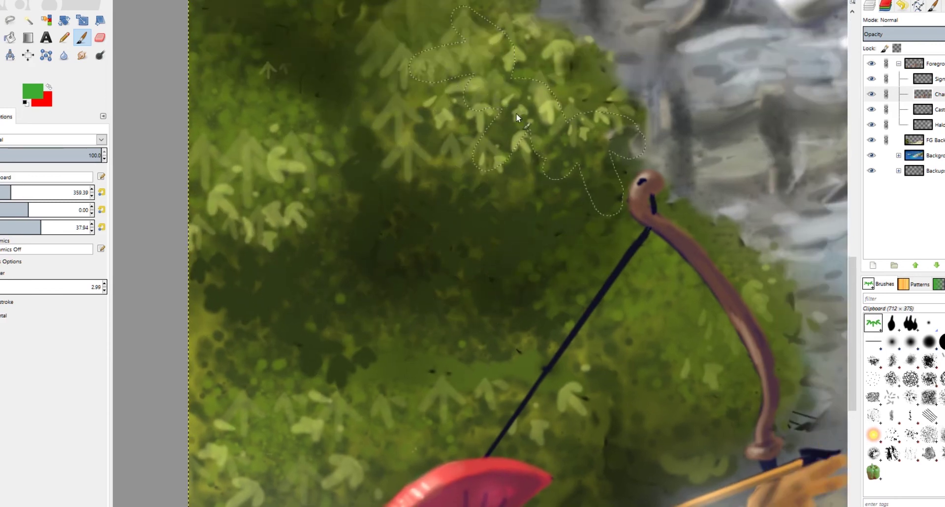
scroll(402, 205, up, 5)
scroll(401, 205, right, 1)
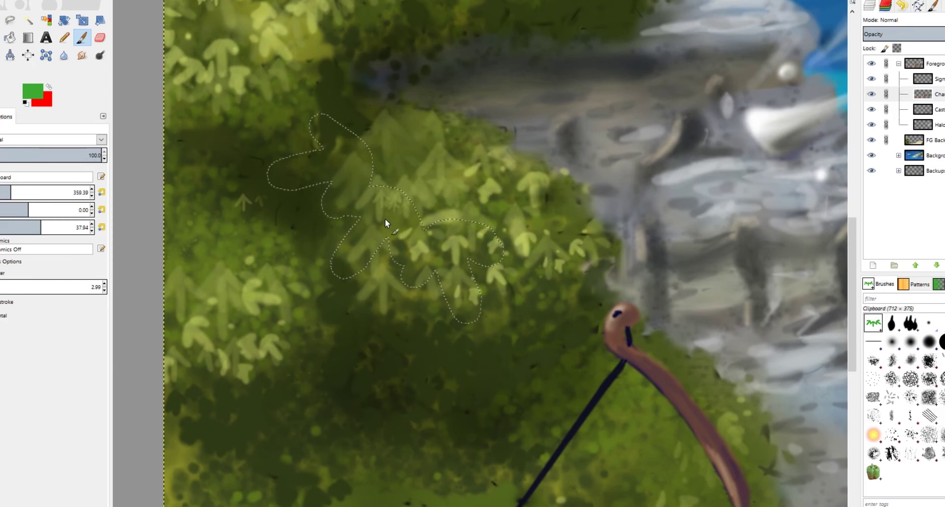
scroll(369, 193, down, 1)
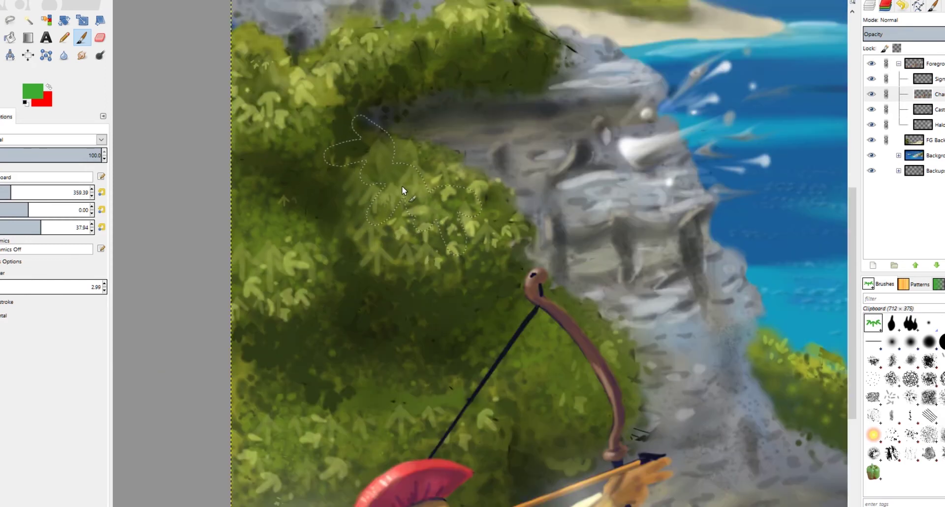
scroll(388, 192, right, 1)
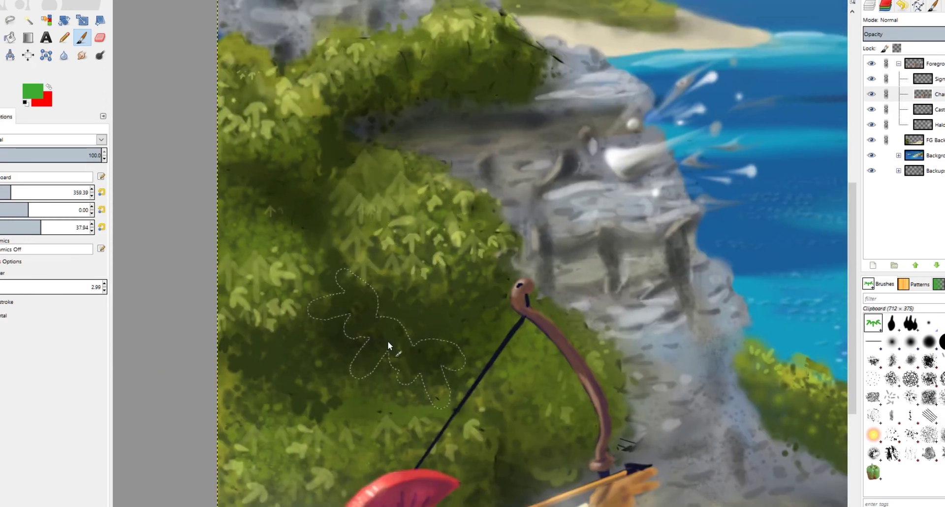
scroll(382, 320, down, 1)
scroll(436, 190, down, 1)
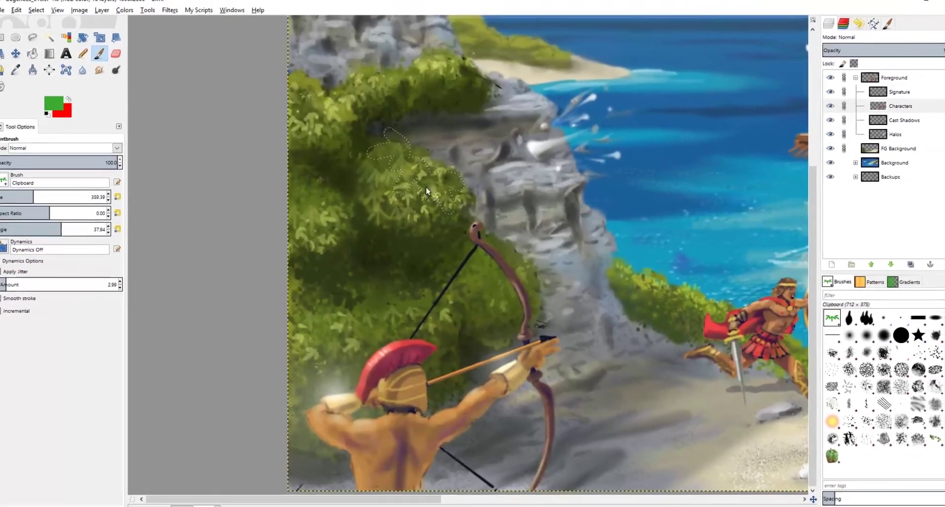
- Paint a trial scatter of leaf clusters over the sea and ships at angle 37.94, and undo it
scroll(435, 185, down, 1)
drag(583, 225, 431, 310)
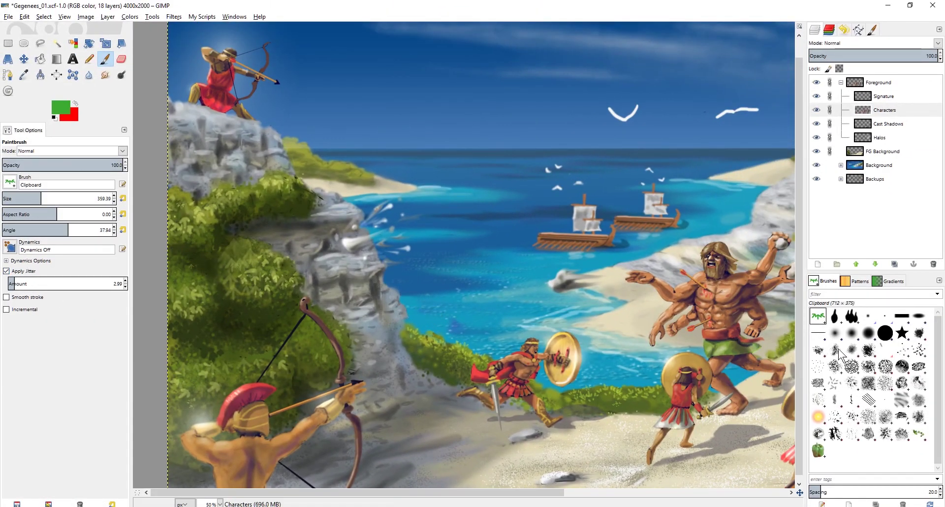
drag(523, 199, 493, 230)
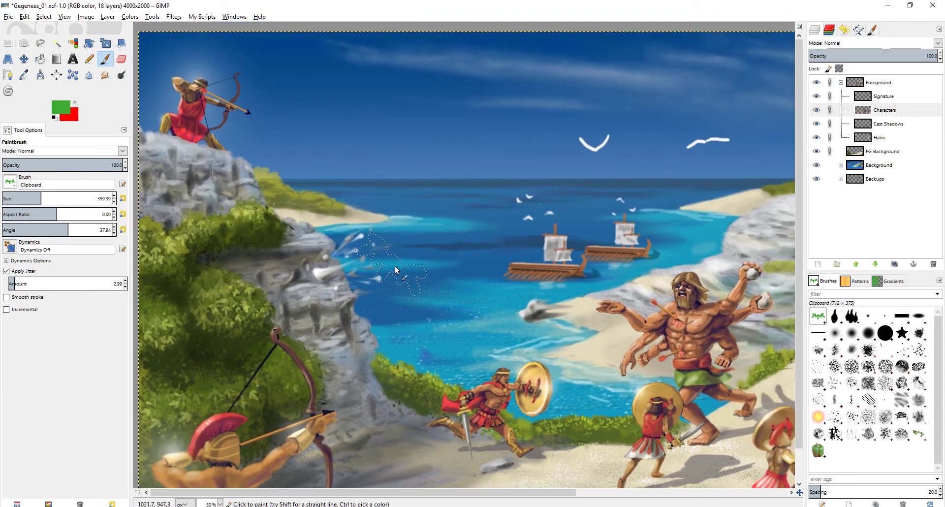
scroll(395, 265, down, 1)
mouse_move(362, 178)
mouse_down()
mouse_move(418, 190)
mouse_move(444, 226)
mouse_move(382, 283)
mouse_up()
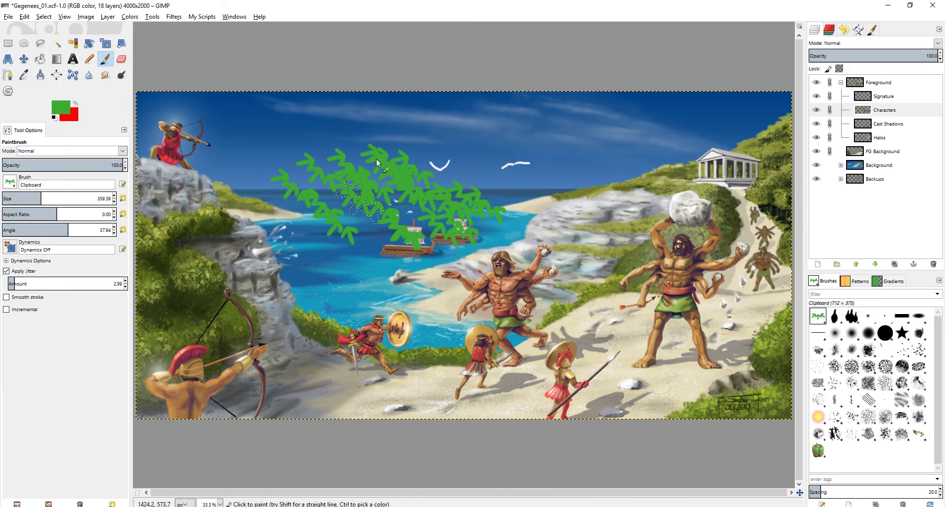
key(ctrl+z)
mouse_move(416, 265)
mouse_down()
mouse_move(481, 274)
mouse_move(445, 281)
mouse_up()
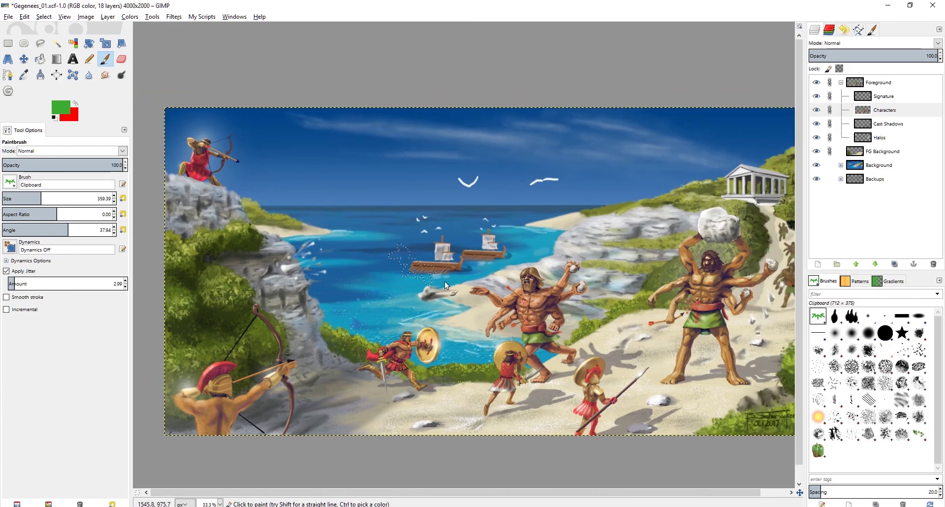
- Save the painting to its existing file Gegenees_01.xcf
drag(399, 252, 333, 244)
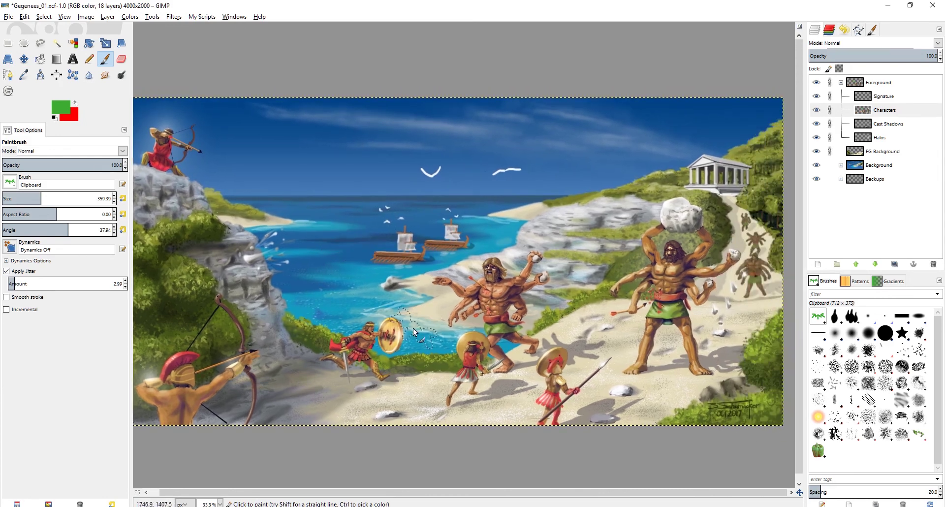
drag(418, 317, 427, 335)
key(ctrl+s)
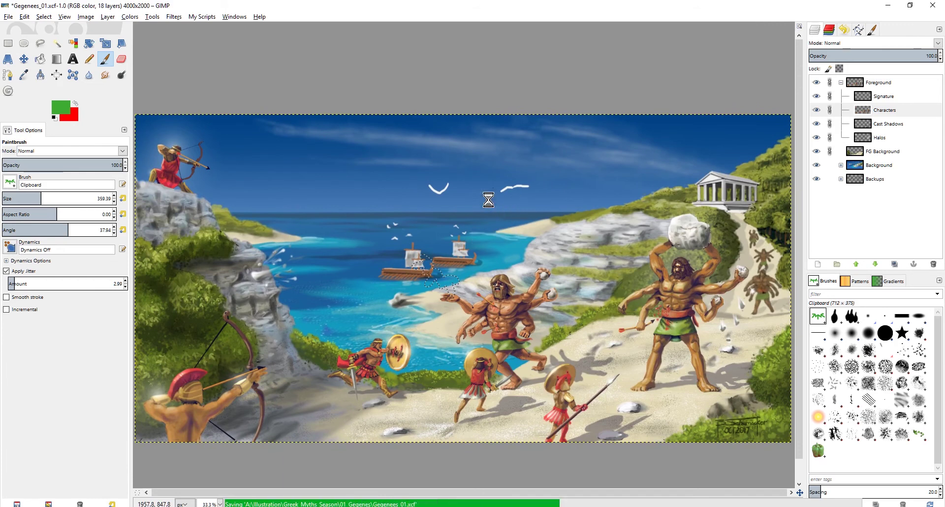
- Examine the boulder-lifting giant, the arrow wound at his waist and the neighbouring giant, both up close and within the whole scene
scroll(490, 291, up, 4)
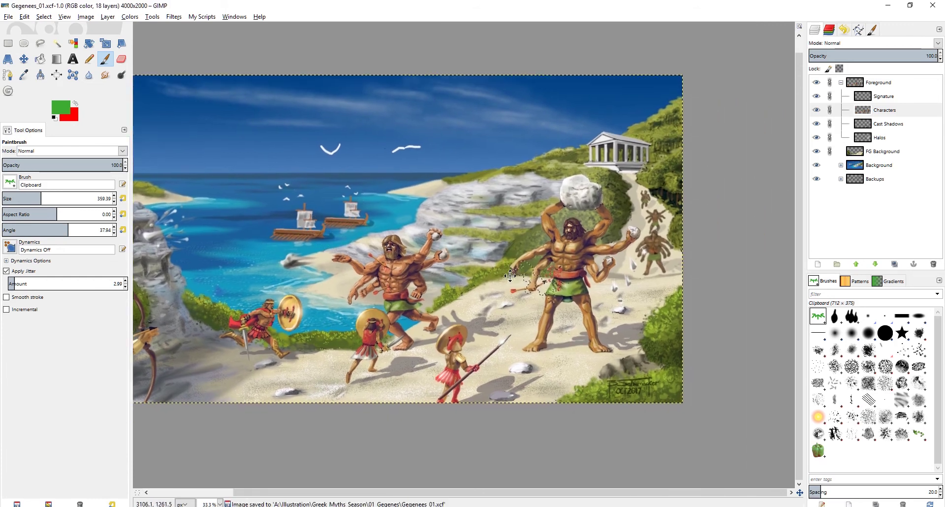
scroll(492, 229, down, 2)
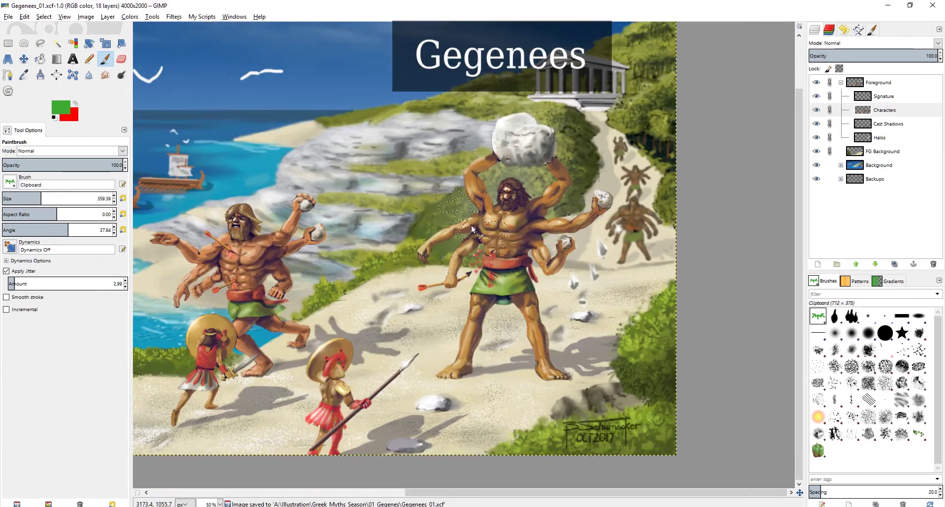
scroll(487, 226, up, 3)
scroll(492, 228, down, 1)
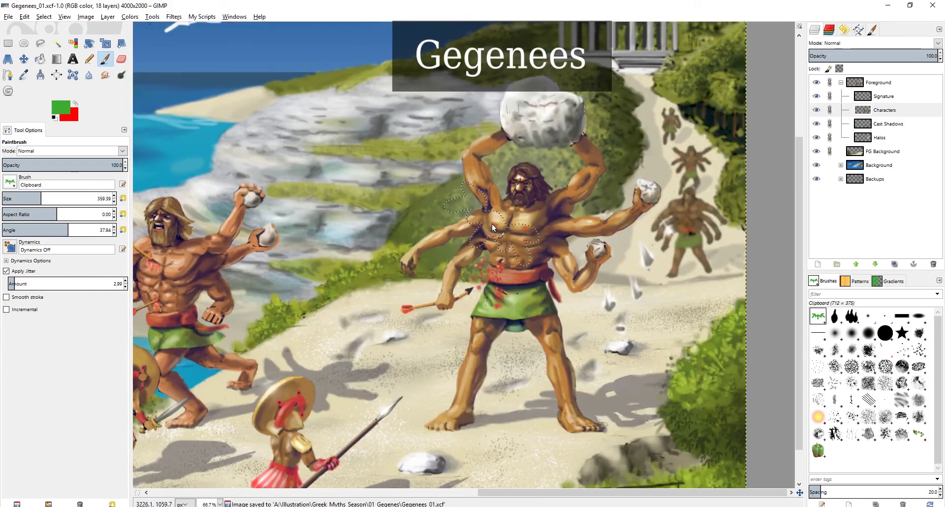
scroll(492, 223, down, 1)
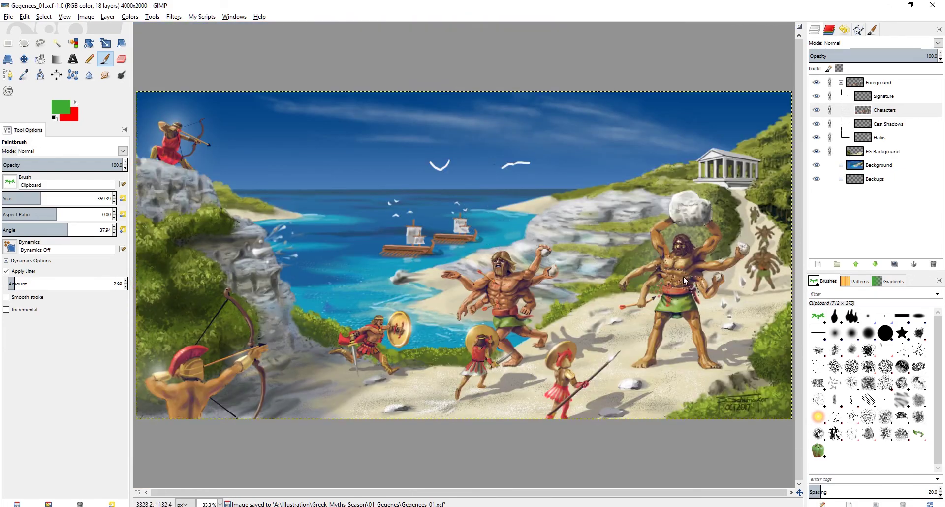
scroll(517, 238, up, 2)
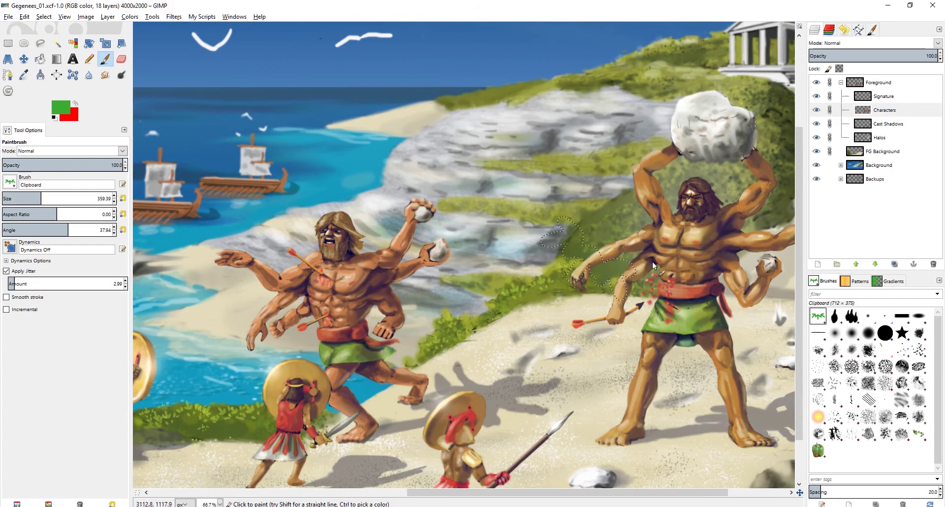
drag(653, 265, 552, 252)
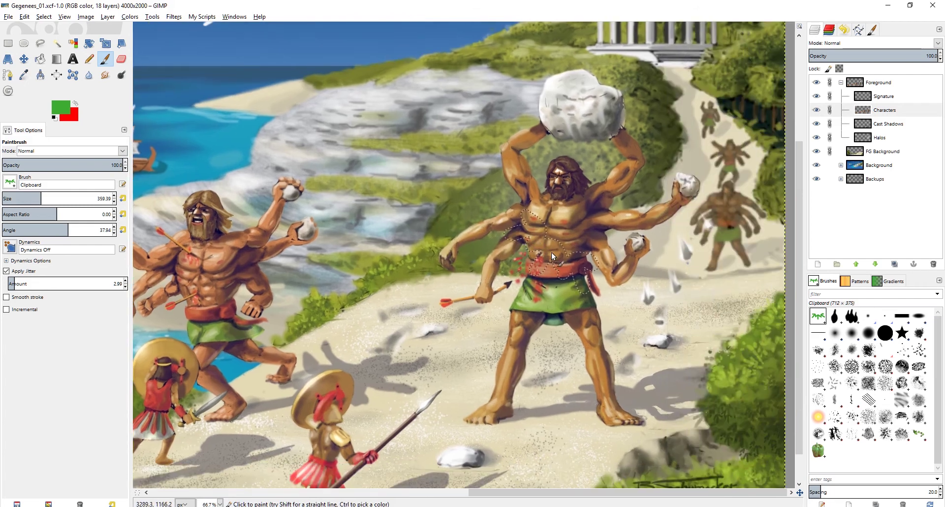
scroll(553, 233, up, 2)
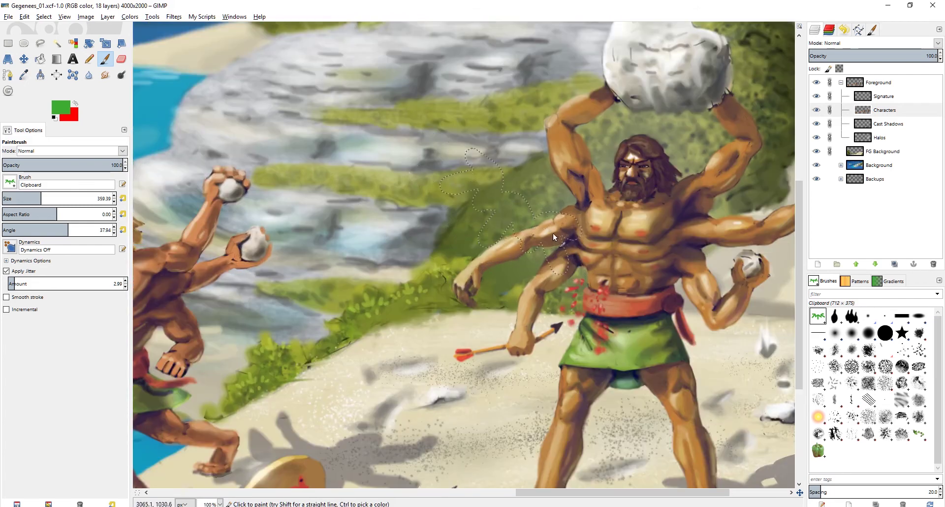
scroll(588, 241, down, 2)
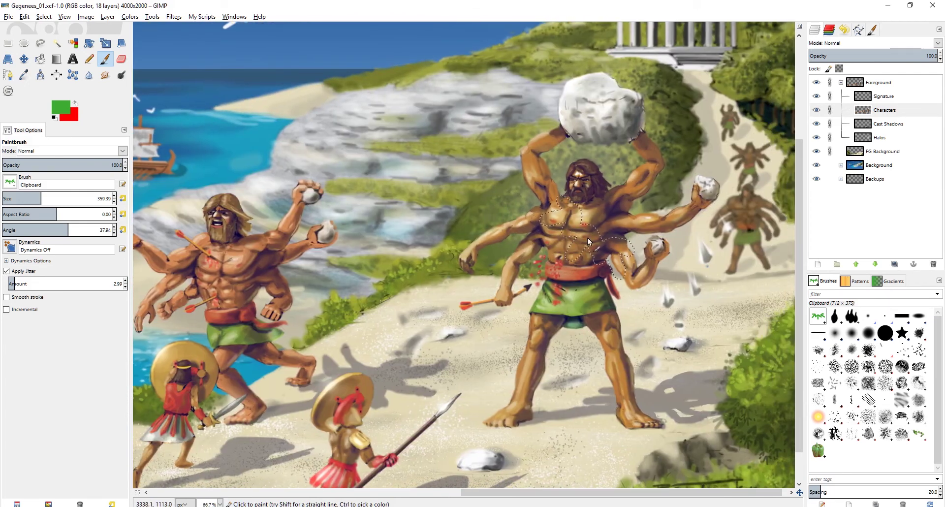
scroll(565, 217, down, 2)
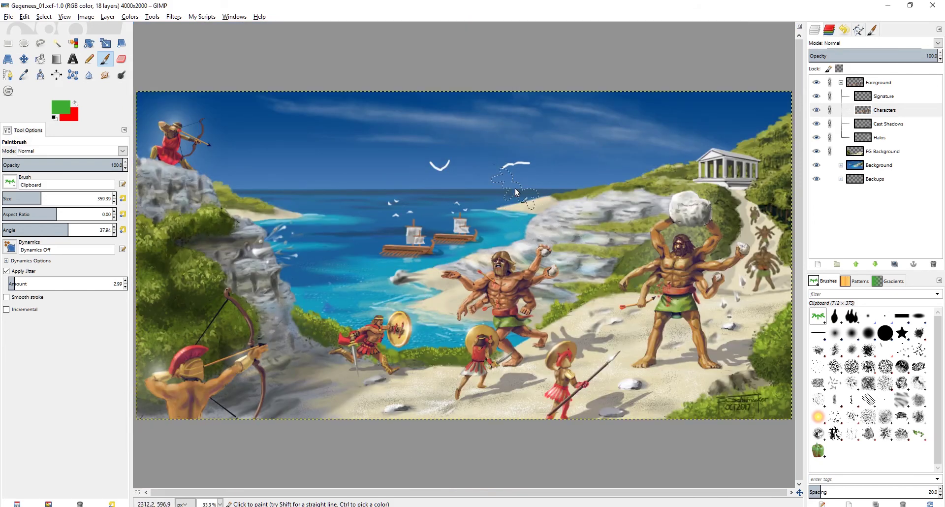
- Examine the red-clad archer on the clifftop, the halo around him and the rock beneath, up close and within the whole scene
mouse_move(379, 234)
mouse_down()
mouse_move(484, 263)
mouse_move(443, 276)
mouse_move(428, 178)
mouse_up()
drag(283, 206, 448, 231)
scroll(353, 189, up, 3)
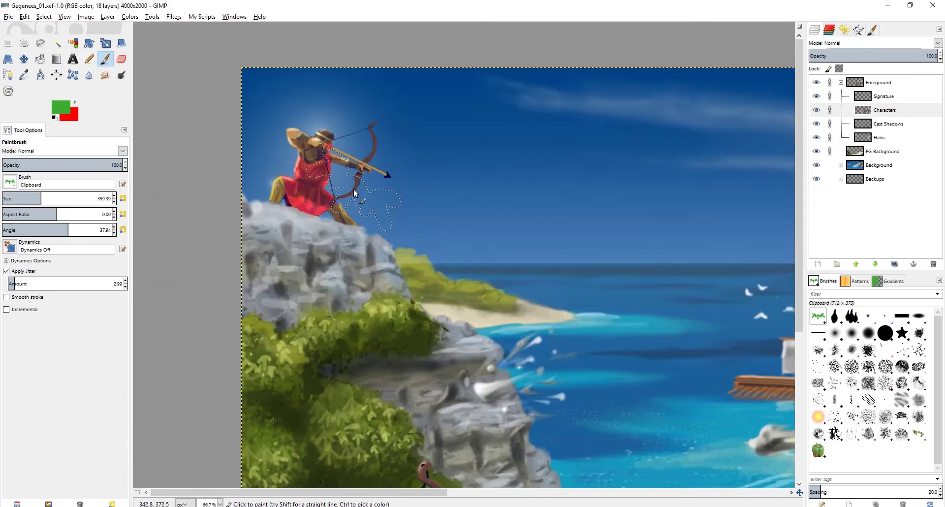
scroll(395, 175, down, 1)
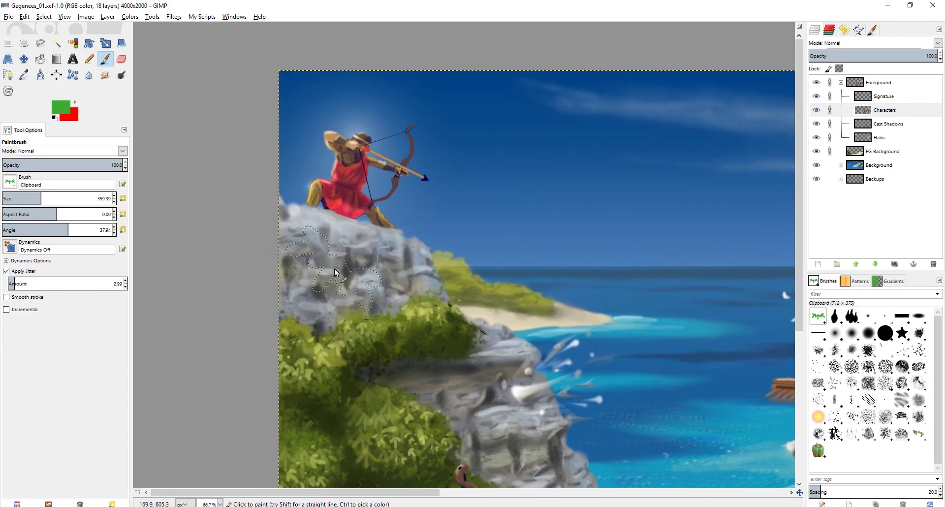
scroll(340, 264, up, 1)
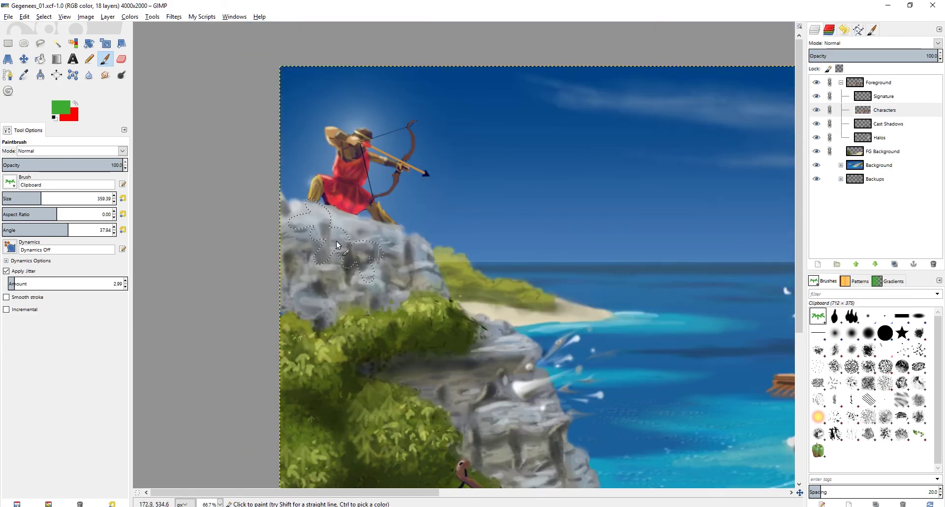
scroll(488, 270, down, 2)
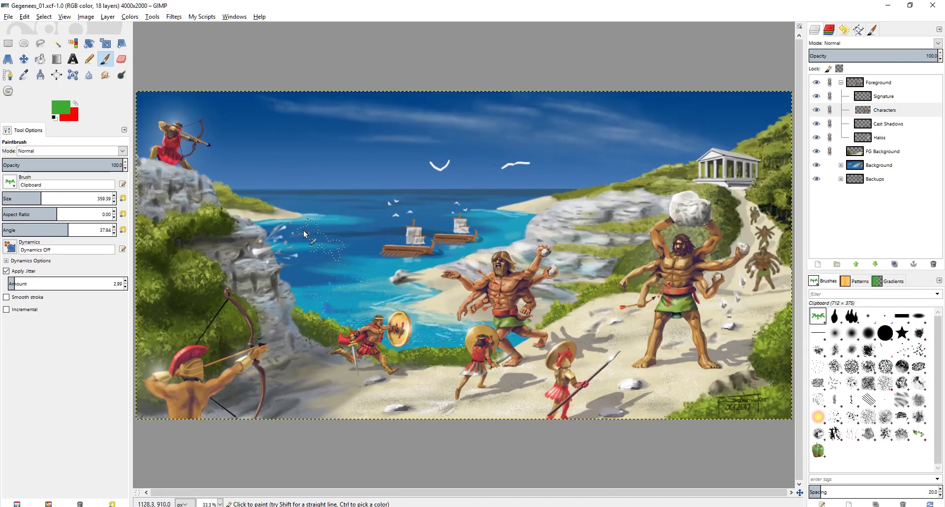
drag(303, 234, 361, 239)
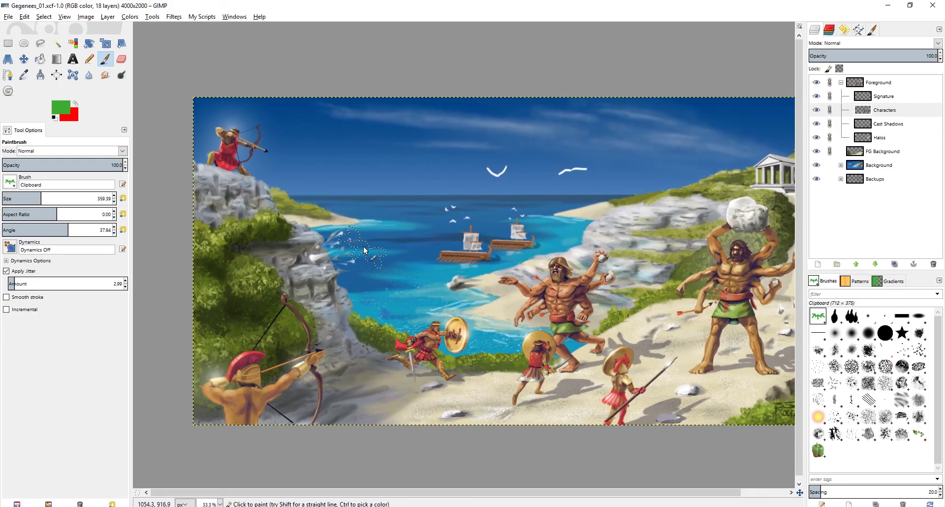
mouse_move(249, 212)
mouse_down()
mouse_move(263, 217)
mouse_move(259, 205)
mouse_move(228, 205)
mouse_up()
mouse_move(229, 139)
mouse_down()
mouse_move(223, 150)
mouse_move(236, 158)
mouse_up()
key(ctrl+z)
scroll(237, 161, up, 4)
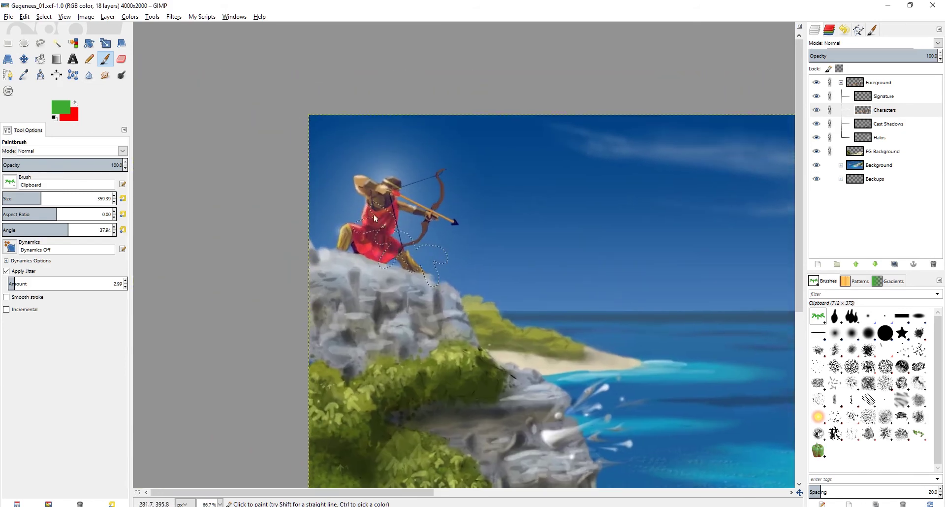
scroll(342, 246, down, 3)
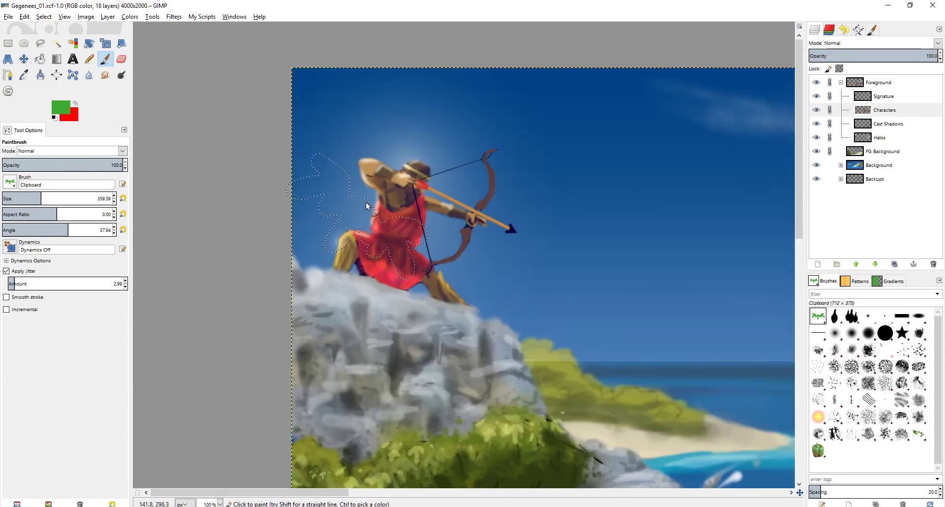
scroll(469, 231, down, 1)
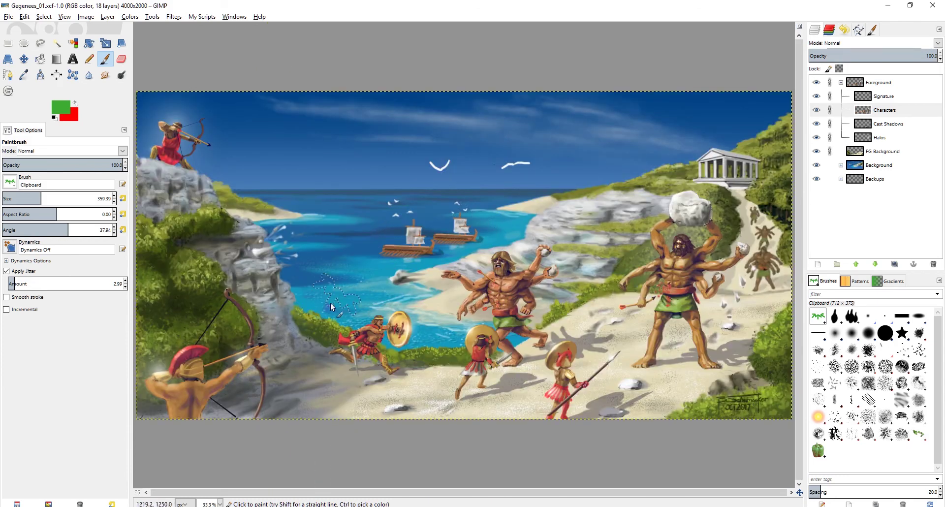
- Review the bay with the ships and the soldiers on the shore, and examine the hilltop temple up close
scroll(235, 152, up, 1)
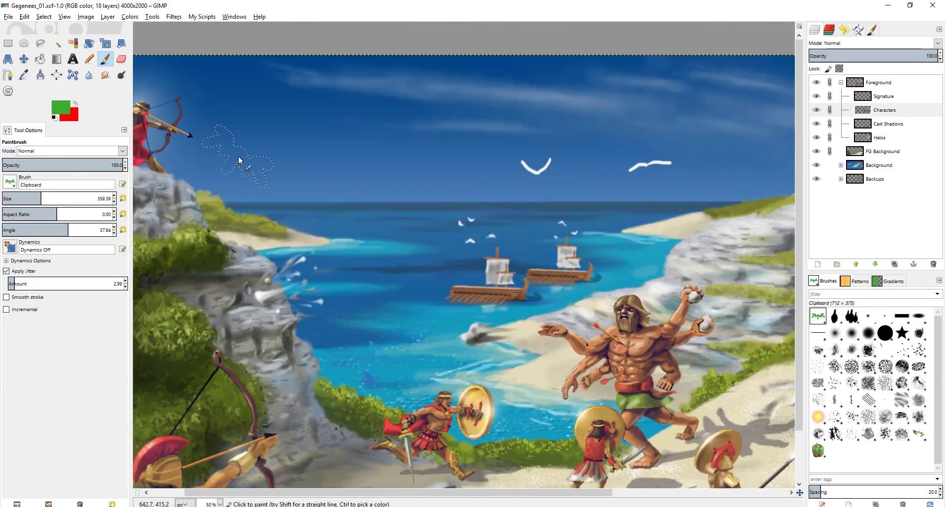
scroll(238, 156, down, 1)
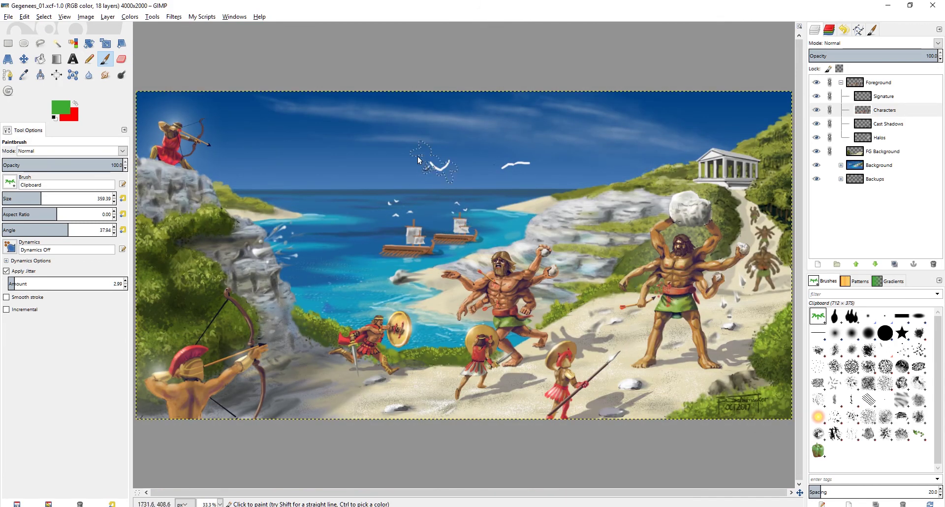
scroll(418, 169, down, 1)
scroll(416, 203, up, 1)
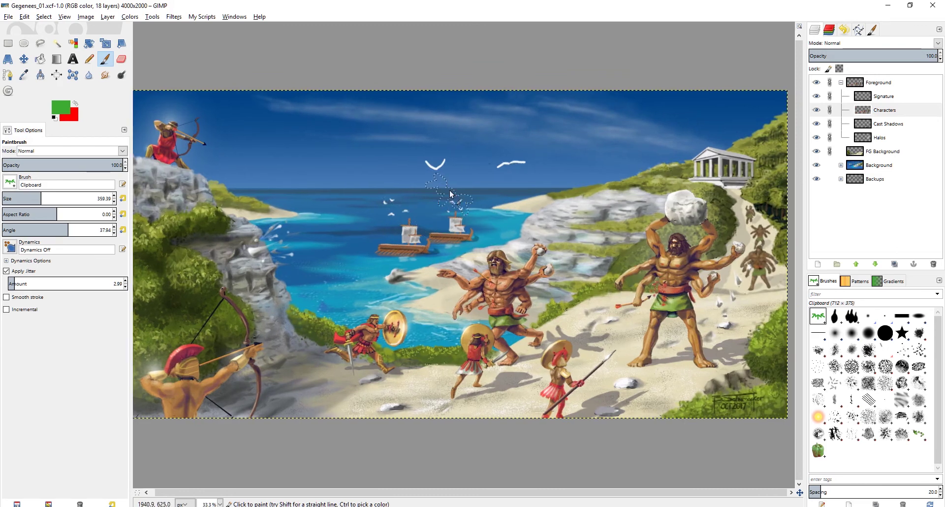
scroll(471, 212, right, 1)
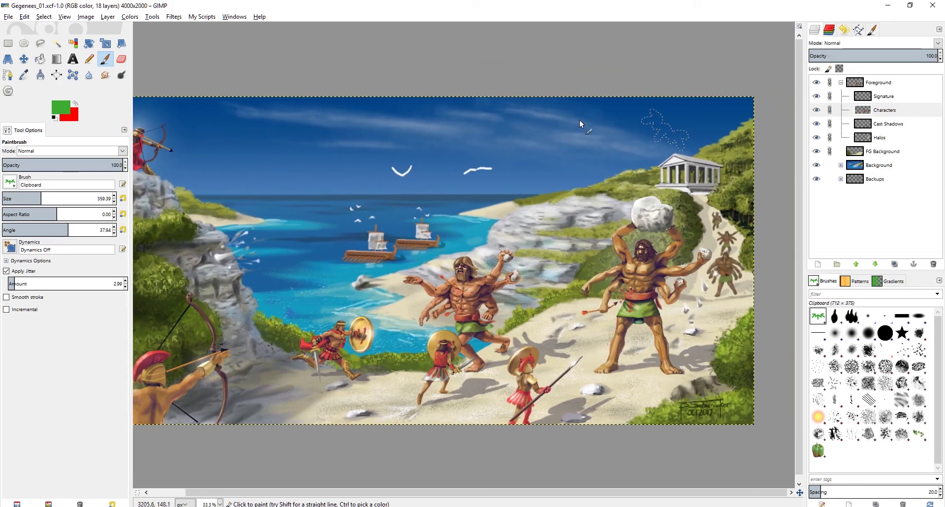
scroll(661, 187, up, 4)
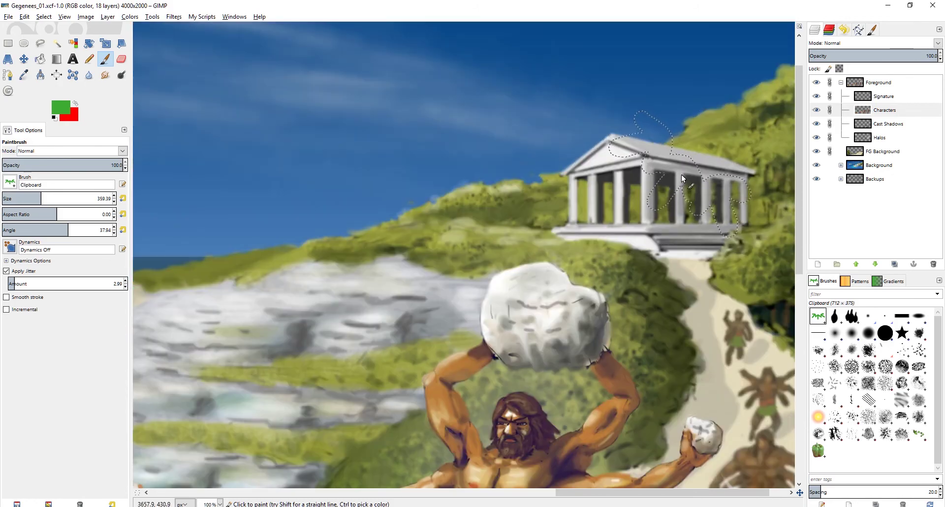
scroll(664, 199, down, 2)
scroll(654, 209, down, 2)
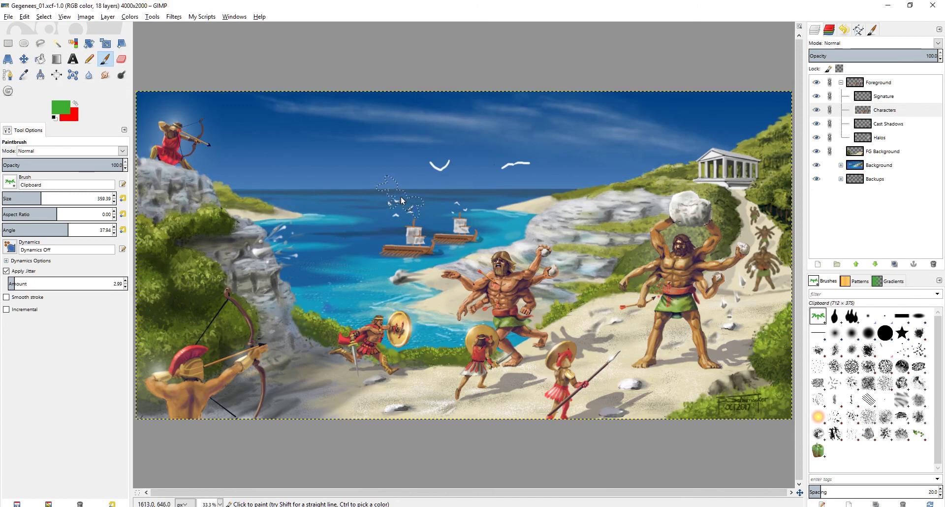
scroll(402, 207, up, 1)
scroll(402, 207, down, 1)
scroll(359, 204, down, 1)
scroll(374, 197, up, 1)
scroll(381, 197, up, 1)
scroll(382, 197, right, 1)
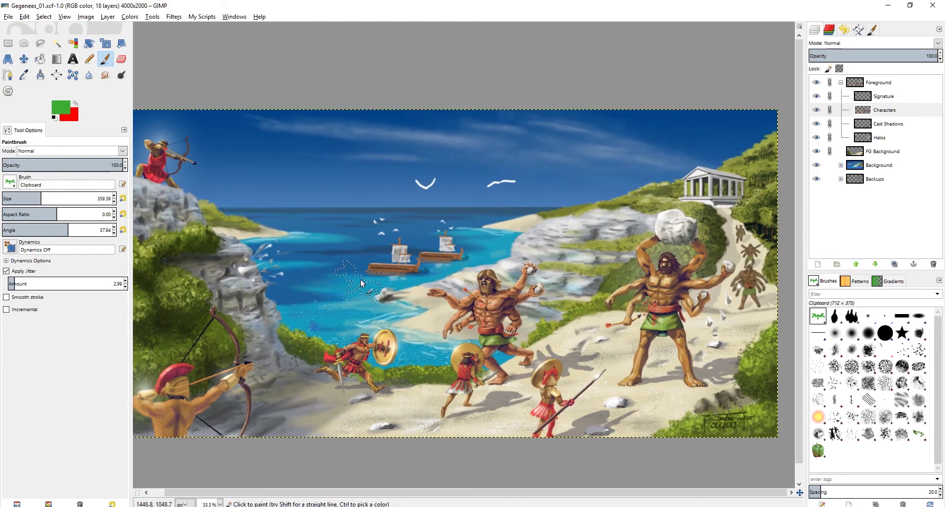
scroll(369, 269, down, 1)
scroll(383, 241, left, 1)
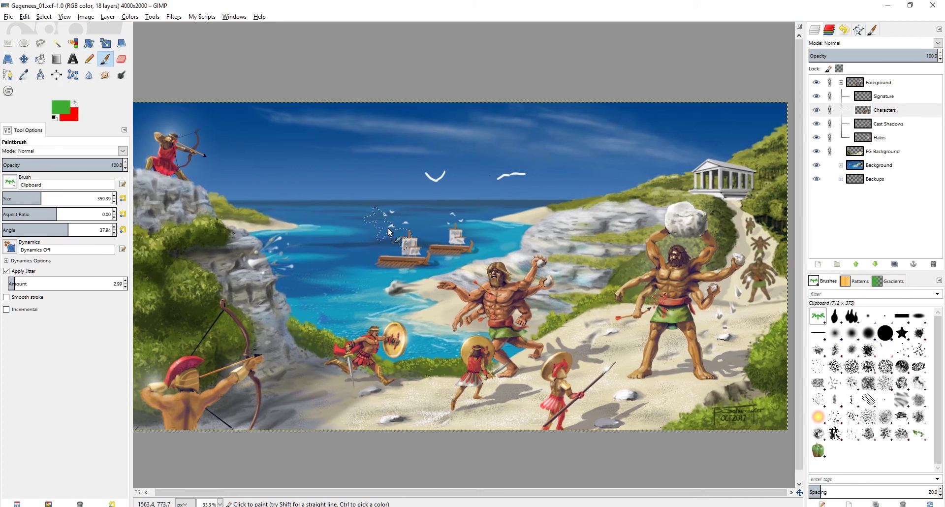